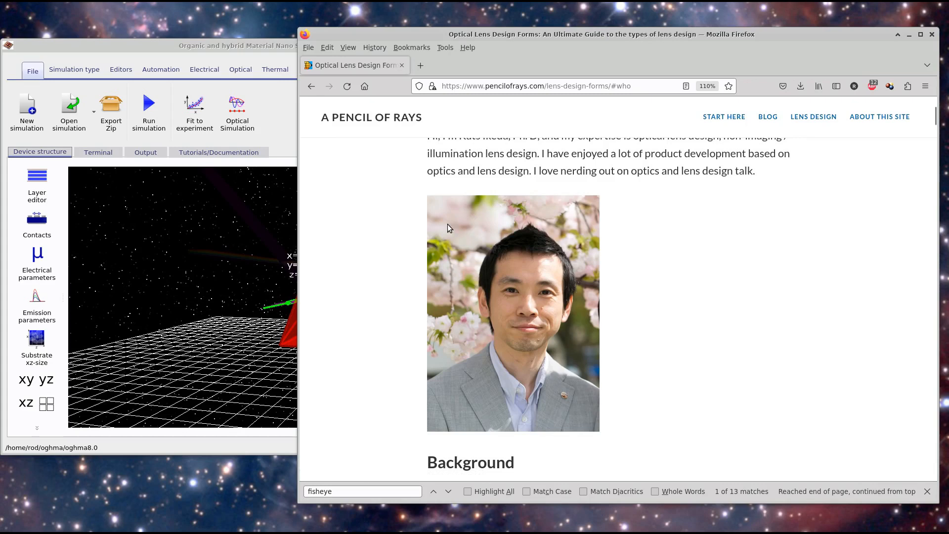
- Read through the lens design forms guide, from the author's introduction down past the sections on the different lens forms
{"action": "left_click_drag", "start_coordinate": [460, 267], "coordinate": [504, 267]}
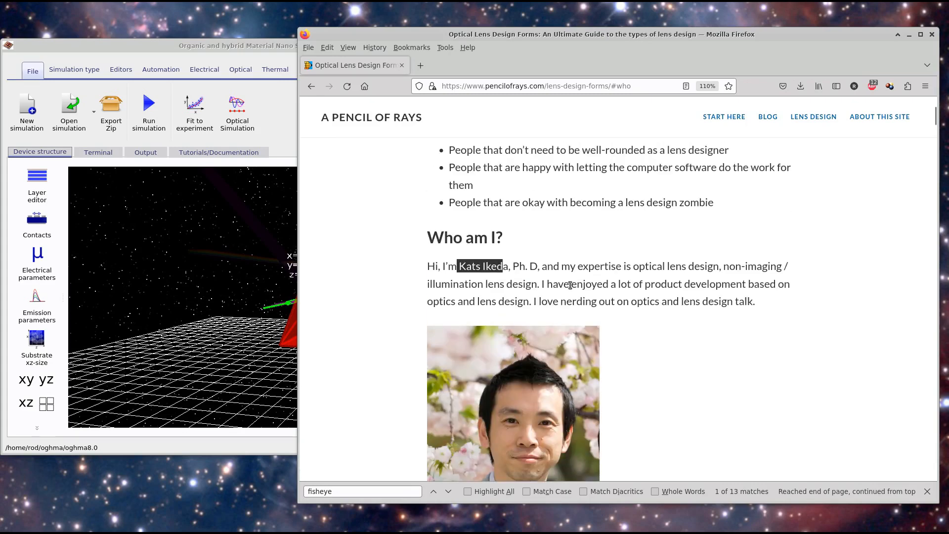
{"action": "scroll", "coordinate": [805, 334], "scroll_direction": "down", "scroll_amount": 4}
{"action": "scroll", "coordinate": [831, 331], "scroll_direction": "down", "scroll_amount": 3}
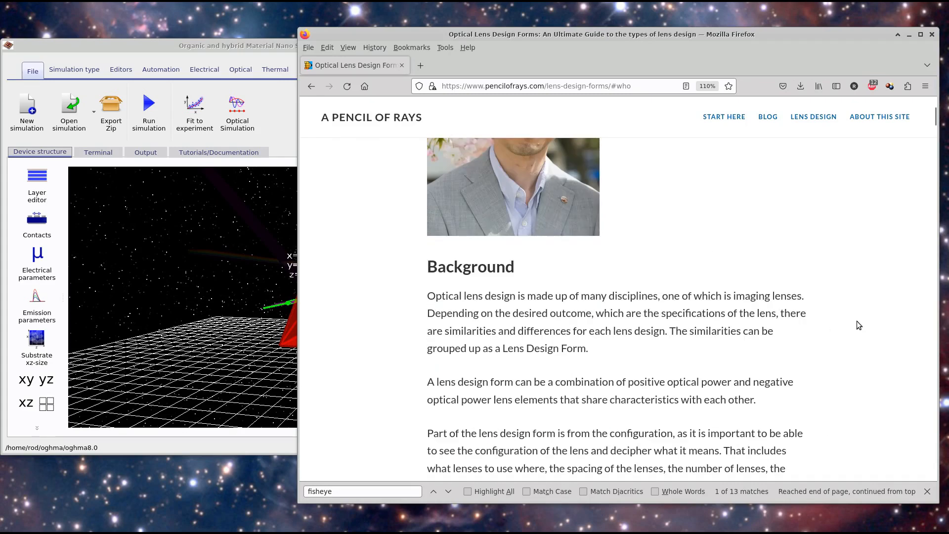
{"action": "scroll", "coordinate": [856, 321], "scroll_direction": "down", "scroll_amount": 5}
{"action": "scroll", "coordinate": [859, 274], "scroll_direction": "down", "scroll_amount": 15}
{"action": "scroll", "coordinate": [859, 274], "scroll_direction": "down", "scroll_amount": 20}
{"action": "scroll", "coordinate": [859, 274], "scroll_direction": "down", "scroll_amount": 20}
{"action": "scroll", "coordinate": [859, 274], "scroll_direction": "down", "scroll_amount": 20}
{"action": "scroll", "coordinate": [859, 274], "scroll_direction": "down", "scroll_amount": 20}
{"action": "scroll", "coordinate": [859, 274], "scroll_direction": "down", "scroll_amount": 20}
{"action": "scroll", "coordinate": [859, 274], "scroll_direction": "down", "scroll_amount": 20}
{"action": "scroll", "coordinate": [860, 274], "scroll_direction": "down", "scroll_amount": 20}
- Examine the charts of Double Gauss lens cross-sections in the guide, from the earliest to the most recent designs
{"action": "scroll", "coordinate": [859, 274], "scroll_direction": "up", "scroll_amount": 20}
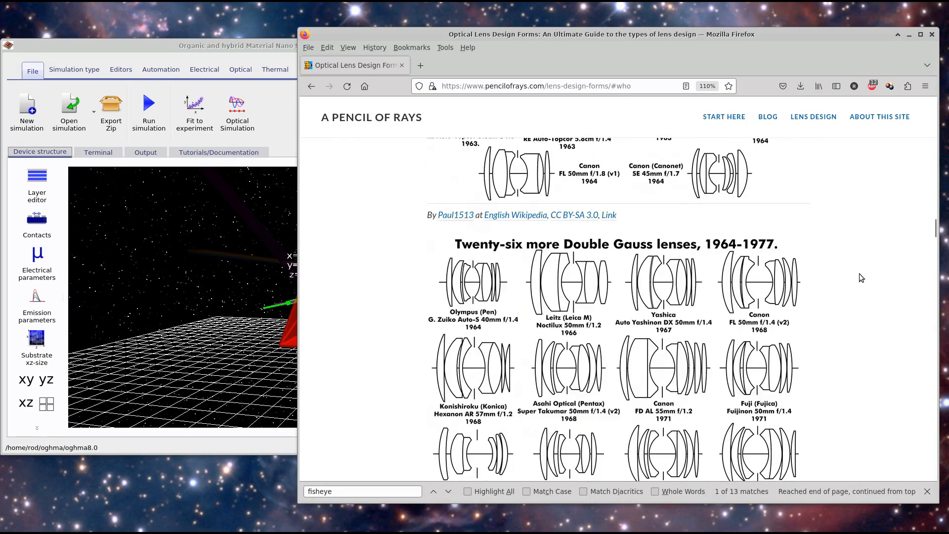
{"action": "scroll", "coordinate": [859, 274], "scroll_direction": "up", "scroll_amount": 12}
{"action": "scroll", "coordinate": [861, 249], "scroll_direction": "up", "scroll_amount": 6}
{"action": "scroll", "coordinate": [855, 272], "scroll_direction": "down", "scroll_amount": 6}
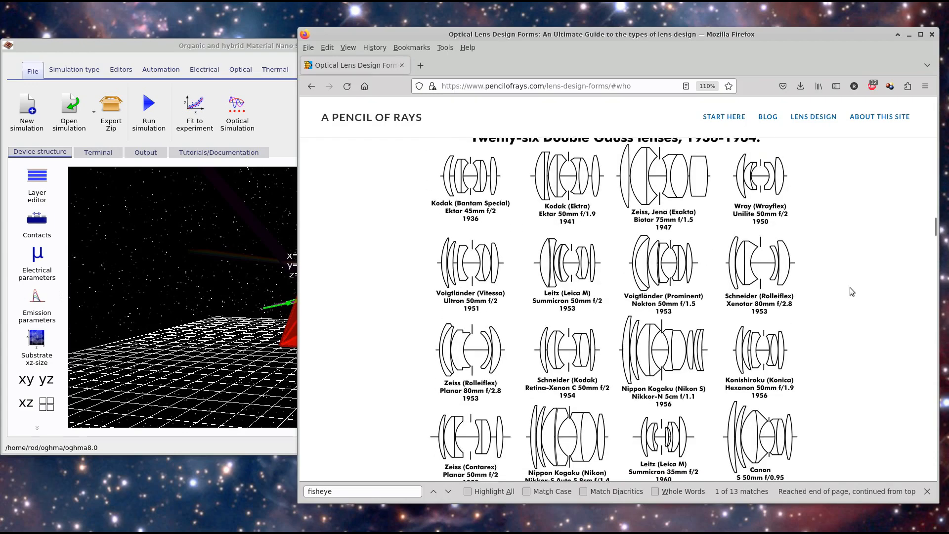
{"action": "scroll", "coordinate": [851, 287], "scroll_direction": "down", "scroll_amount": 3}
{"action": "scroll", "coordinate": [850, 287], "scroll_direction": "down", "scroll_amount": 3}
{"action": "scroll", "coordinate": [849, 287], "scroll_direction": "down", "scroll_amount": 10}
{"action": "scroll", "coordinate": [849, 287], "scroll_direction": "down", "scroll_amount": 12}
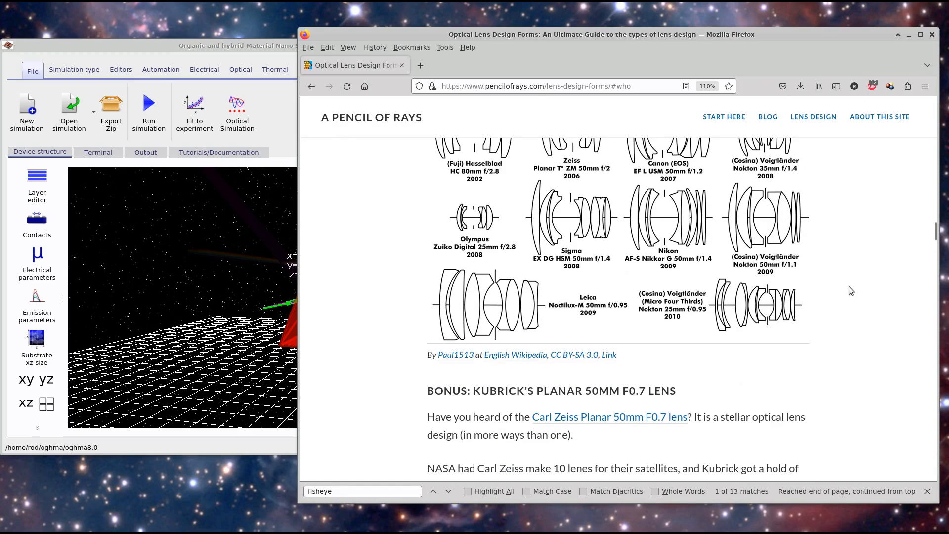
- Find the section "The Fisheye lens:" on the page and bring its ray diagram into view
{"action": "key", "text": "ctrl+f"}
{"action": "type", "text": "The Fisheye lens:"}
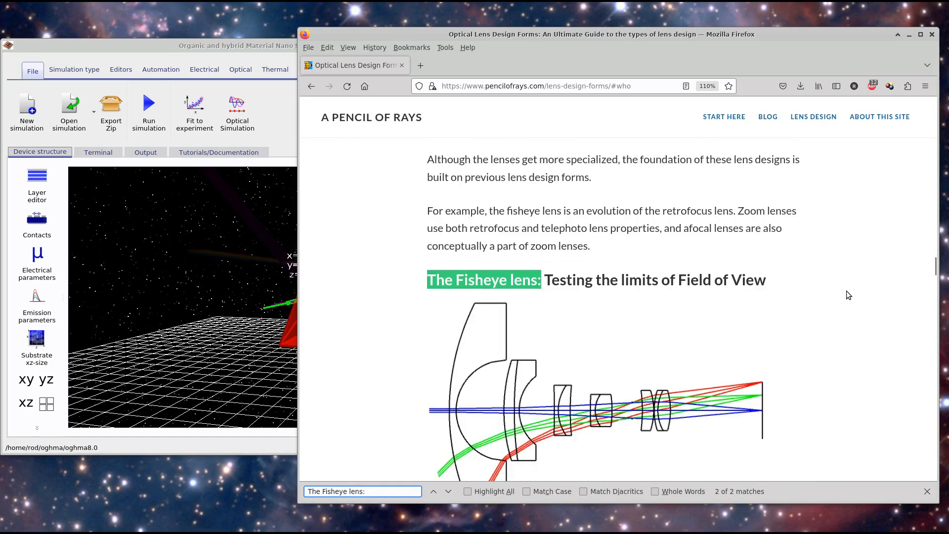
{"action": "scroll", "coordinate": [847, 291], "scroll_direction": "down", "scroll_amount": 3}
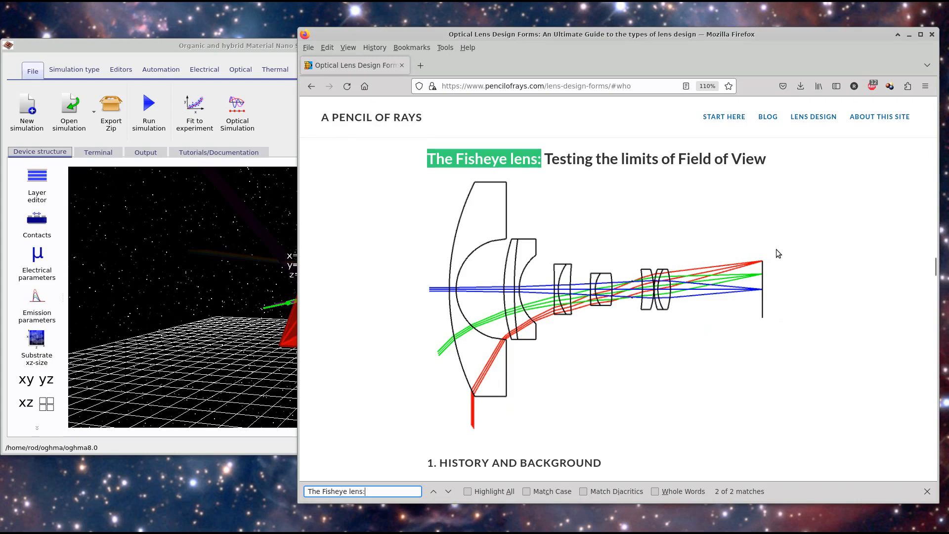
{"action": "left_click", "coordinate": [381, 151]}
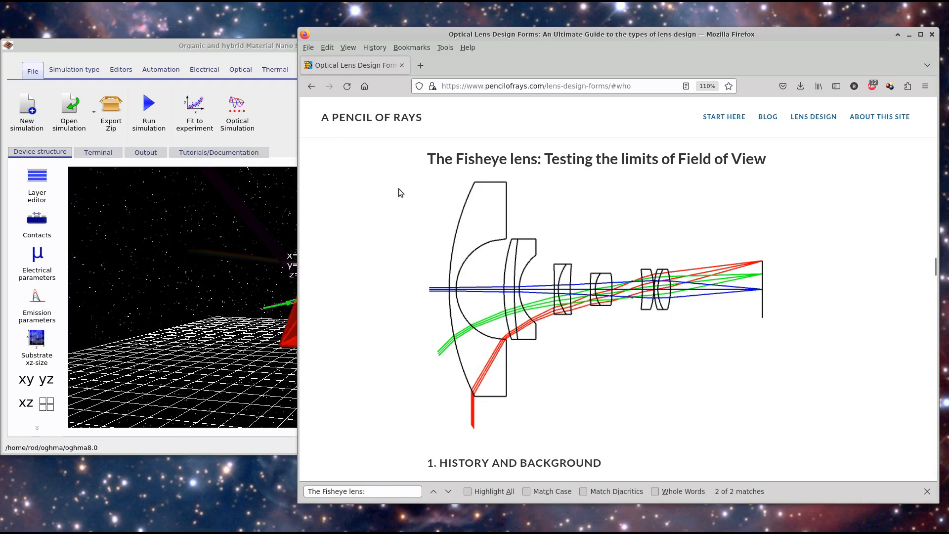
- Move the browser aside and maximize the OghmaNano simulation window, then bring the fisheye diagram back beside the 3D scene
{"action": "left_click_drag", "start_coordinate": [424, 37], "coordinate": [812, 23]}
{"action": "left_click", "coordinate": [387, 48]}
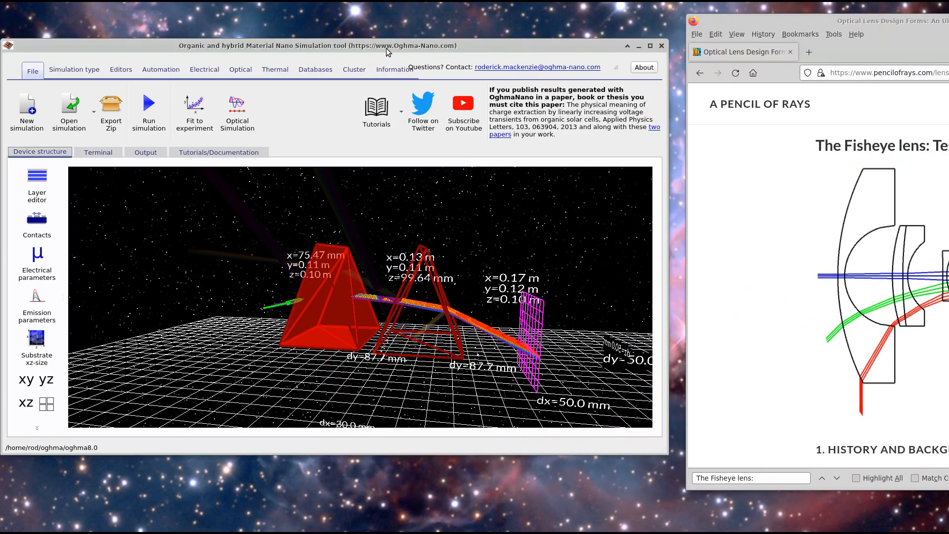
{"action": "double_click", "coordinate": [387, 48]}
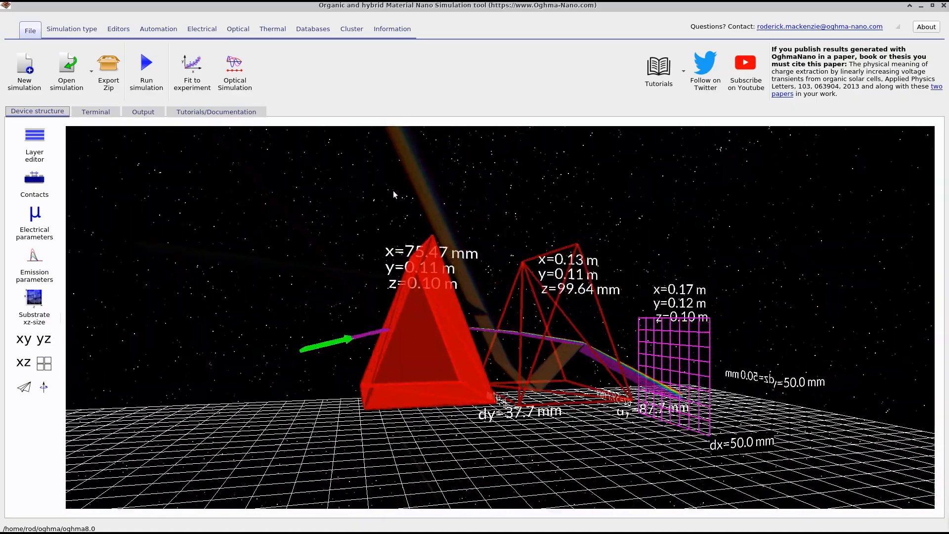
{"action": "key", "text": "alt+Tab"}
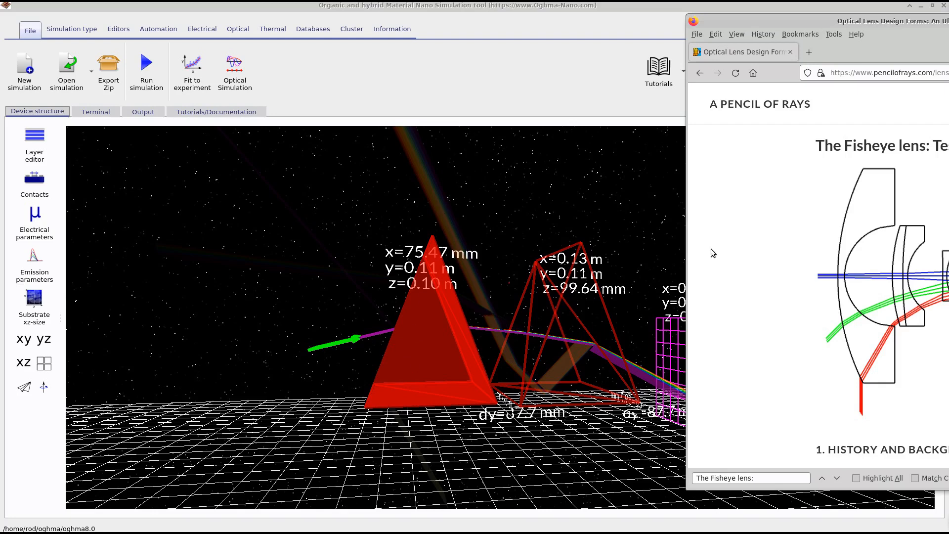
- Change the shape type of the prism nearest the light source to convex_lens and move its object editor clear of the scene
{"action": "left_click", "coordinate": [438, 333]}
{"action": "right_click", "coordinate": [438, 333]}
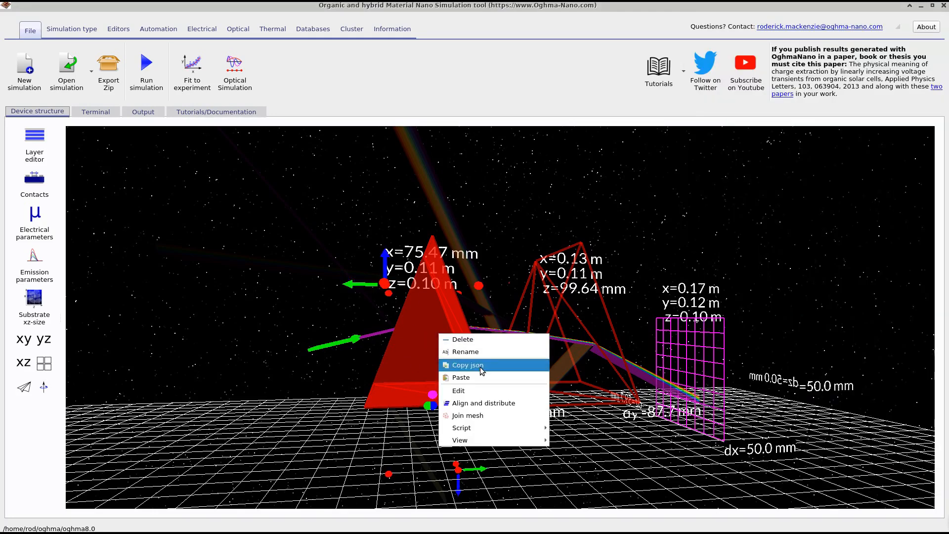
{"action": "left_click", "coordinate": [488, 391]}
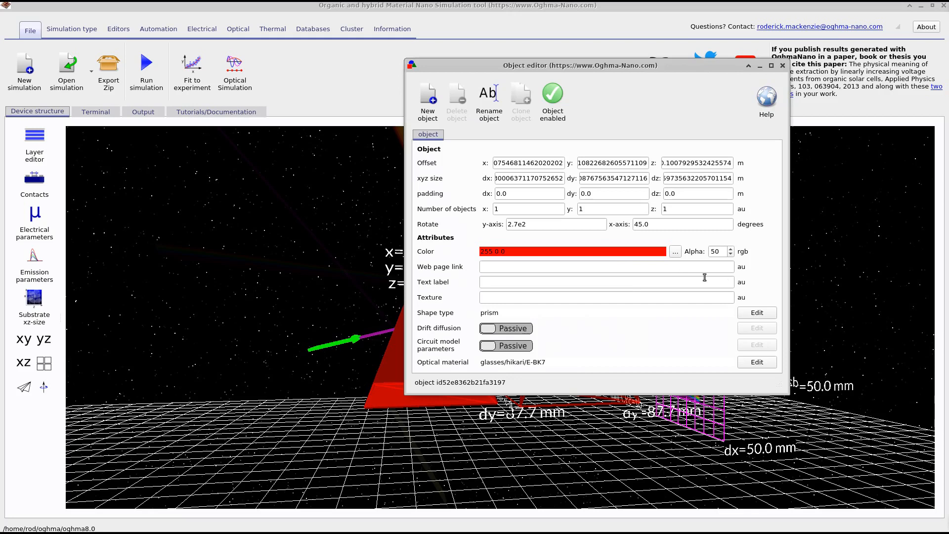
{"action": "left_click", "coordinate": [756, 313]}
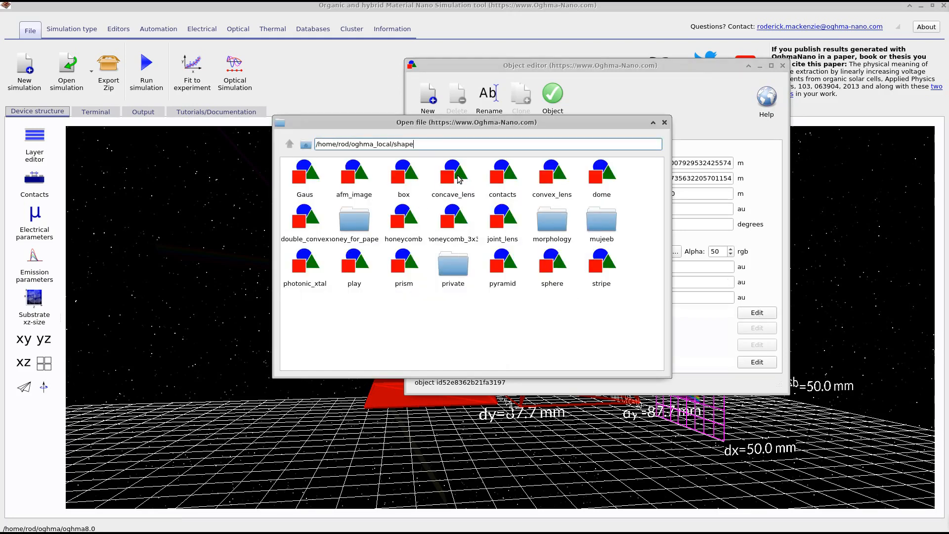
{"action": "double_click", "coordinate": [557, 191]}
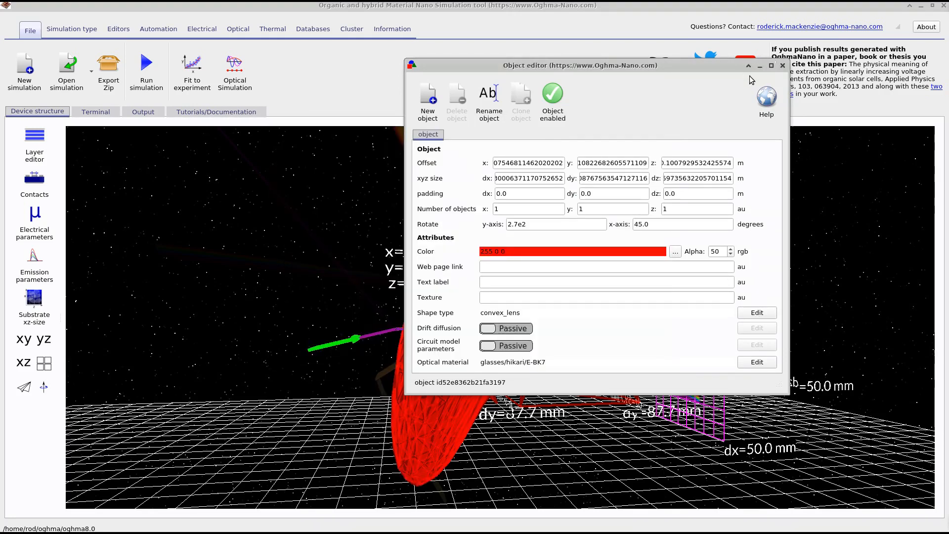
{"action": "left_click_drag", "start_coordinate": [558, 66], "coordinate": [707, 24]}
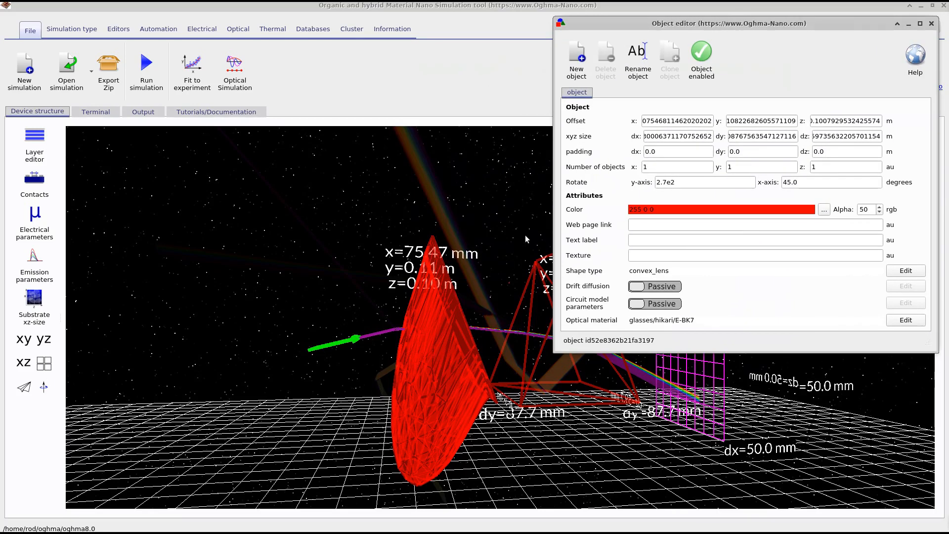
- Set the convex lens's x-axis rotation to 90 degrees
{"action": "double_click", "coordinate": [788, 182]}
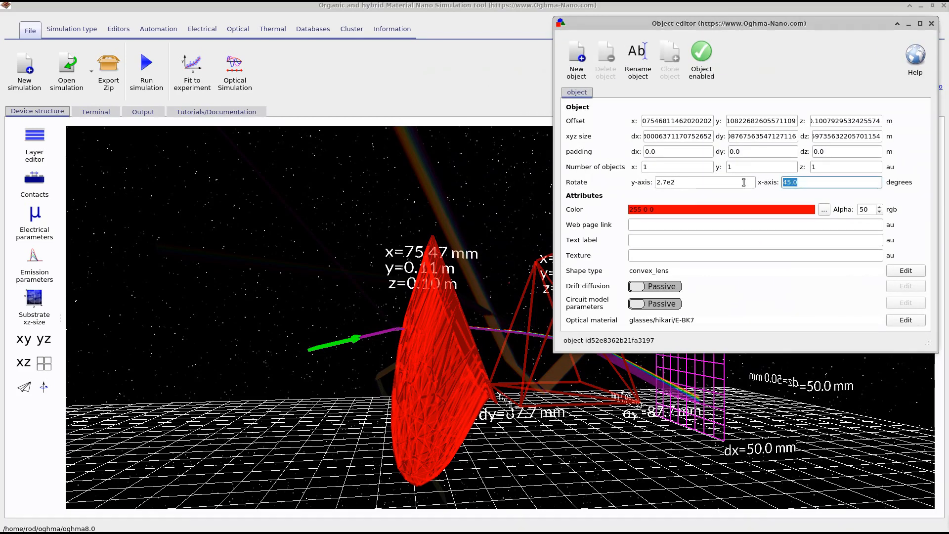
{"action": "type", "text": "90"}
{"action": "left_click", "coordinate": [348, 267]}
- Move the convex lens into the beam path, at about x=73.38 mm and y=84.85 mm, and compare it with the fisheye diagram
{"action": "left_click_drag", "start_coordinate": [395, 404], "coordinate": [384, 353]}
{"action": "mouse_move", "coordinate": [313, 303]}
{"action": "left_mouse_down"}
{"action": "mouse_move", "coordinate": [288, 299]}
{"action": "mouse_move", "coordinate": [295, 282]}
{"action": "mouse_move", "coordinate": [308, 296]}
{"action": "left_mouse_up"}
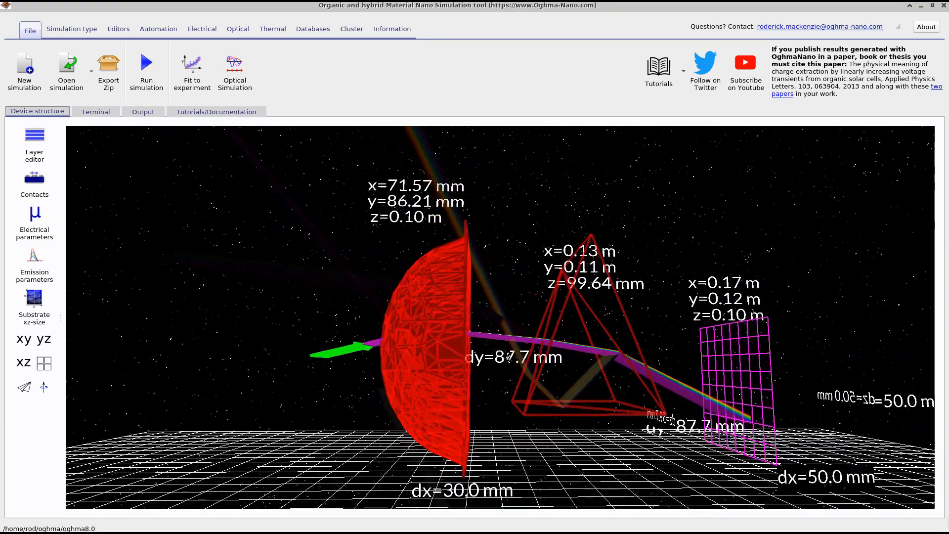
{"action": "key", "text": "alt+Tab"}
{"action": "left_click", "coordinate": [438, 381]}
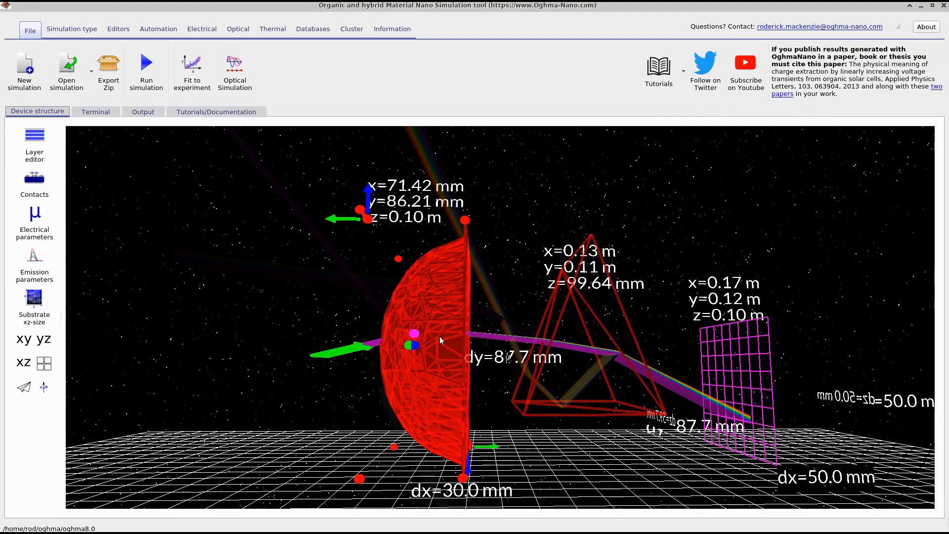
{"action": "left_click_drag", "start_coordinate": [432, 332], "coordinate": [440, 329]}
{"action": "key", "text": "alt+Tab"}
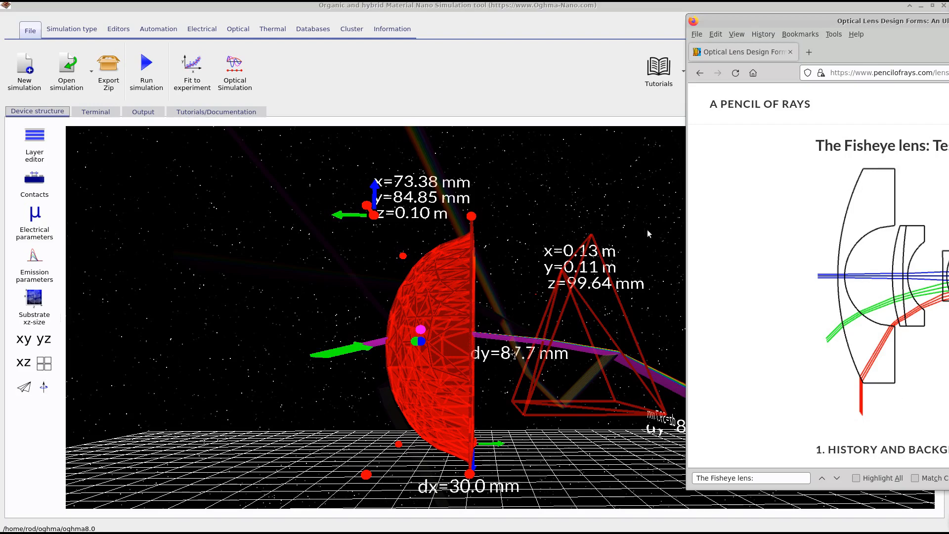
- Add a new free object to the 3D scene
{"action": "left_click", "coordinate": [348, 247]}
{"action": "right_click", "coordinate": [348, 246]}
{"action": "mouse_move", "coordinate": [391, 290]}
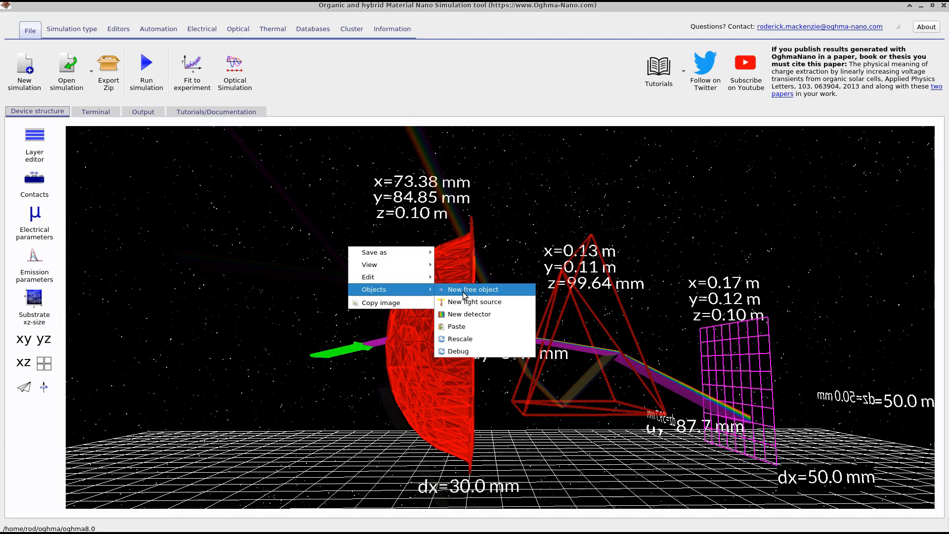
{"action": "left_click", "coordinate": [465, 290]}
{"action": "scroll", "coordinate": [363, 242], "scroll_direction": "down", "scroll_amount": 5}
{"action": "scroll", "coordinate": [320, 233], "scroll_direction": "down", "scroll_amount": 1}
- Place the new box at about x=90.53 mm, z=7.93 mm, with the convex lens before it at about x=40.75 mm, y=84.44 mm
{"action": "left_click_drag", "start_coordinate": [328, 177], "coordinate": [493, 340]}
{"action": "left_click_drag", "start_coordinate": [578, 233], "coordinate": [473, 304]}
{"action": "left_click_drag", "start_coordinate": [417, 387], "coordinate": [466, 373]}
{"action": "left_click", "coordinate": [427, 341]}
{"action": "left_click_drag", "start_coordinate": [427, 340], "coordinate": [570, 338]}
{"action": "left_click_drag", "start_coordinate": [701, 286], "coordinate": [563, 292]}
{"action": "left_click_drag", "start_coordinate": [518, 332], "coordinate": [506, 332]}
- Join the meshes of the convex lens and the box into a new shape, using a convex_lens fraction of 0.4
{"action": "left_click", "coordinate": [443, 333]}
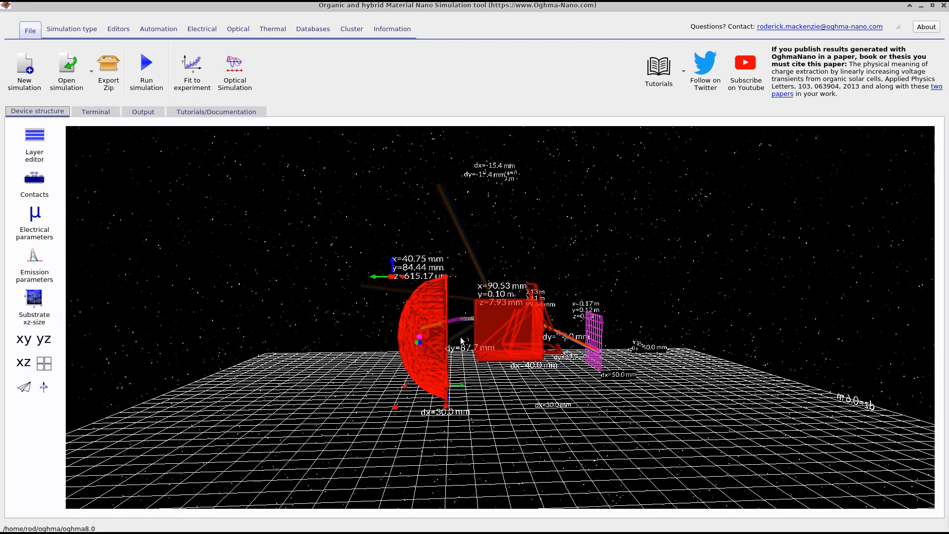
{"action": "left_click", "coordinate": [512, 337]}
{"action": "right_click", "coordinate": [491, 326]}
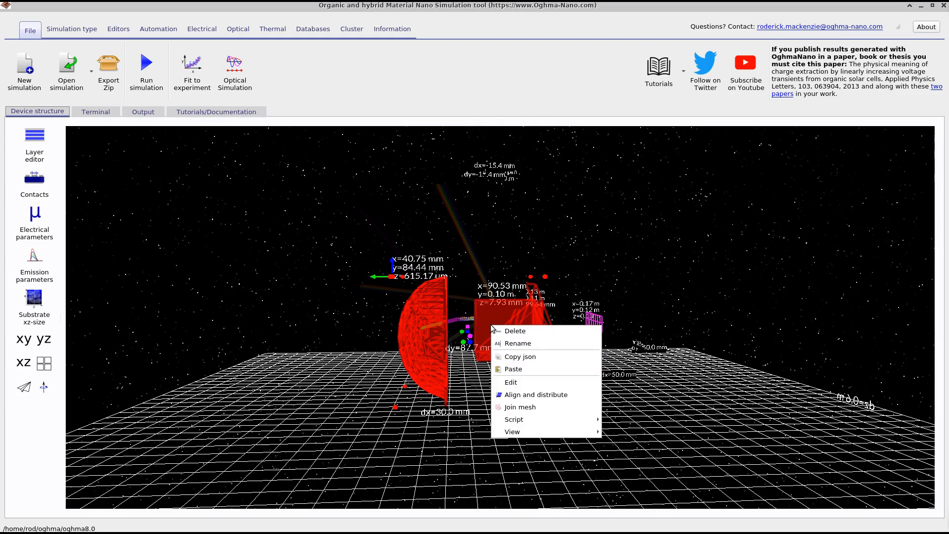
{"action": "left_click", "coordinate": [535, 407]}
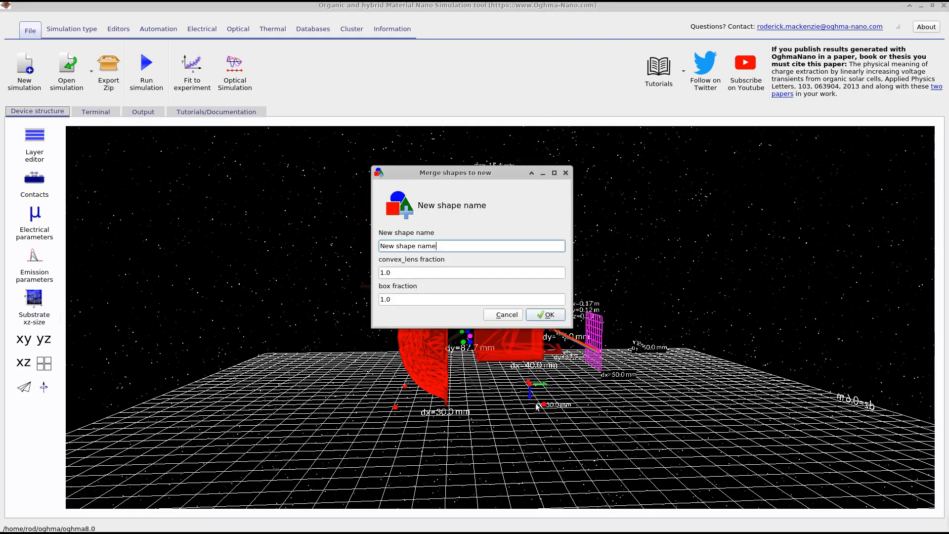
{"action": "left_click_drag", "start_coordinate": [450, 183], "coordinate": [670, 149]}
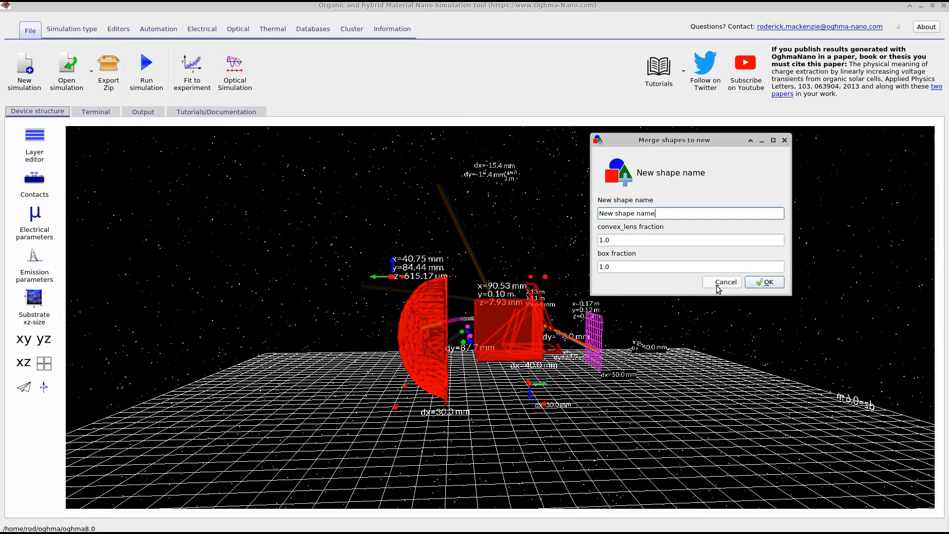
{"action": "key", "text": "alt+Tab"}
{"action": "left_click_drag", "start_coordinate": [948, 23], "coordinate": [948, 66]}
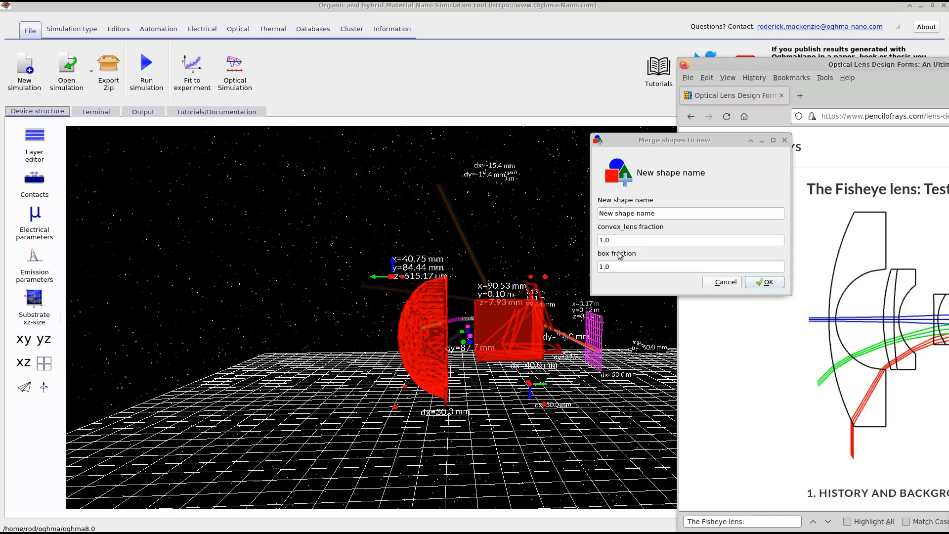
{"action": "left_click_drag", "start_coordinate": [650, 272], "coordinate": [594, 266]}
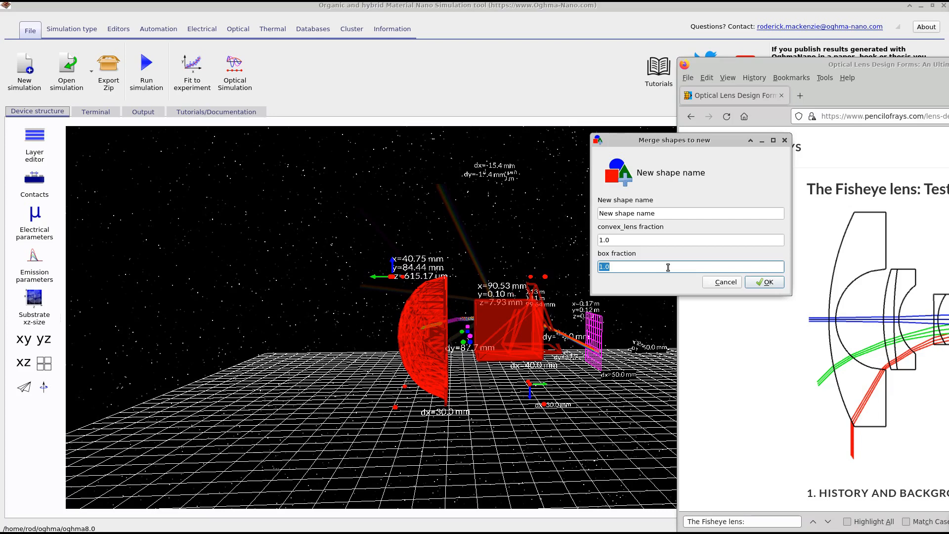
{"action": "left_click_drag", "start_coordinate": [624, 238], "coordinate": [601, 241]}
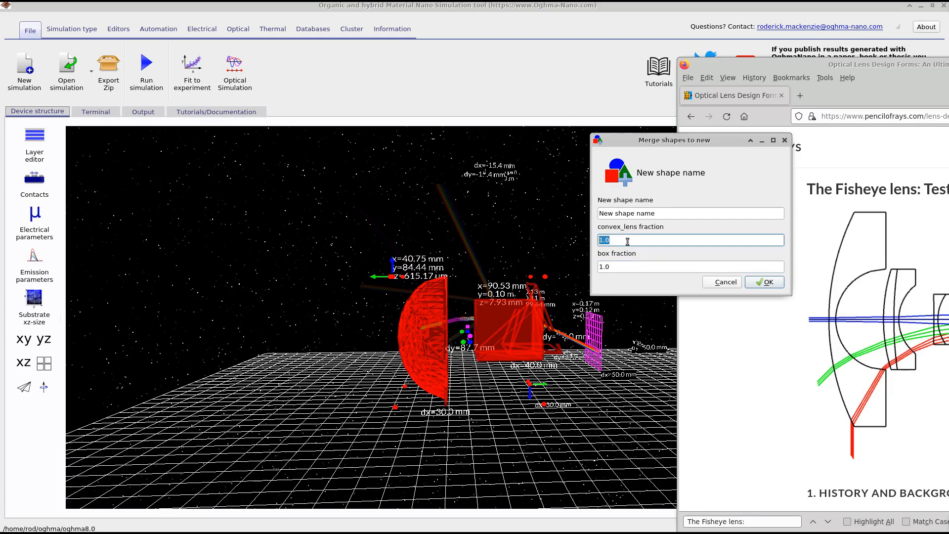
{"action": "type", "text": "0.4"}
{"action": "left_click", "coordinate": [768, 284]}
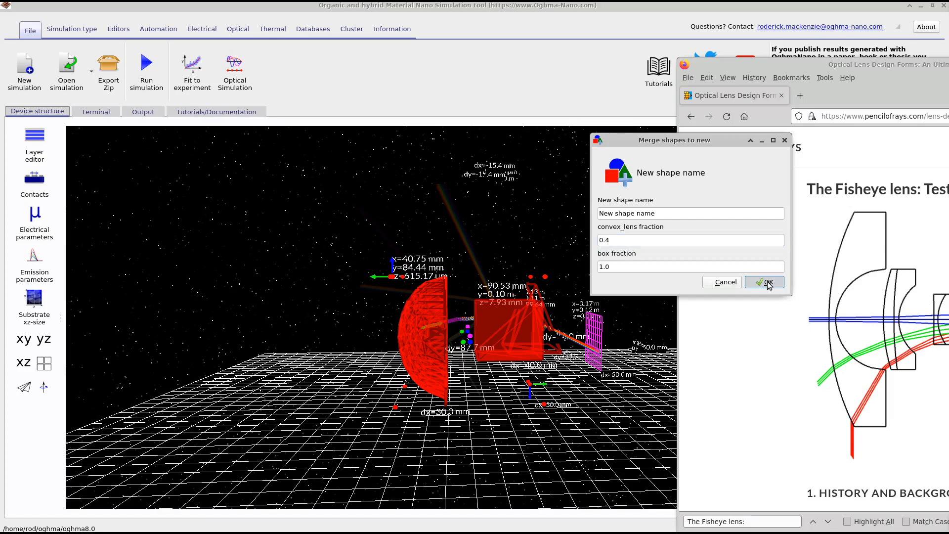
- Move the merged object above the box, to about x=83.13 mm, y=52.60 mm and z=-32.39 mm
{"action": "left_click_drag", "start_coordinate": [380, 204], "coordinate": [377, 245]}
{"action": "mouse_move", "coordinate": [278, 237]}
{"action": "left_mouse_down"}
{"action": "mouse_move", "coordinate": [325, 229]}
{"action": "mouse_move", "coordinate": [286, 240]}
{"action": "mouse_move", "coordinate": [284, 233]}
{"action": "left_mouse_up"}
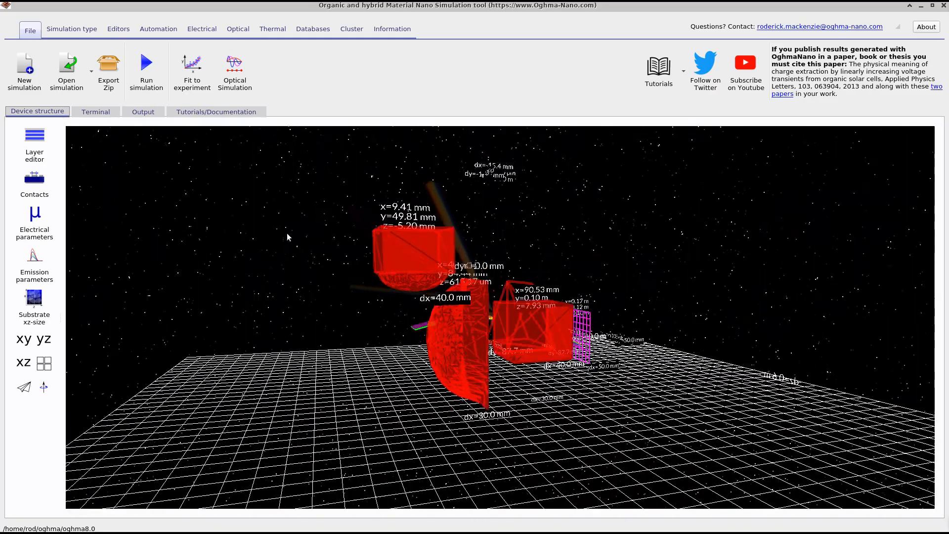
{"action": "left_click", "coordinate": [413, 258]}
{"action": "left_click_drag", "start_coordinate": [413, 258], "coordinate": [523, 256]}
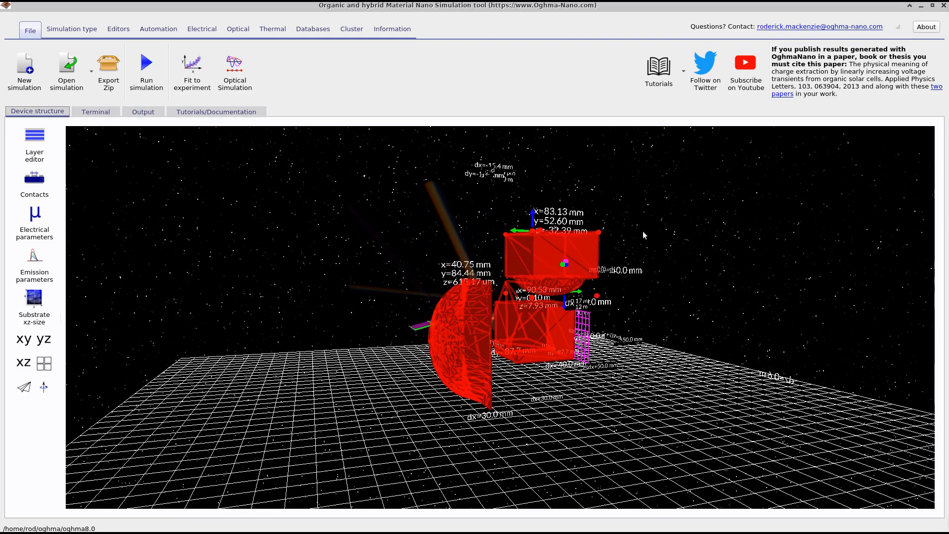
- Rotate the merged object 270 degrees about the y-axis and 90 degrees about the x-axis
{"action": "right_click", "coordinate": [462, 242]}
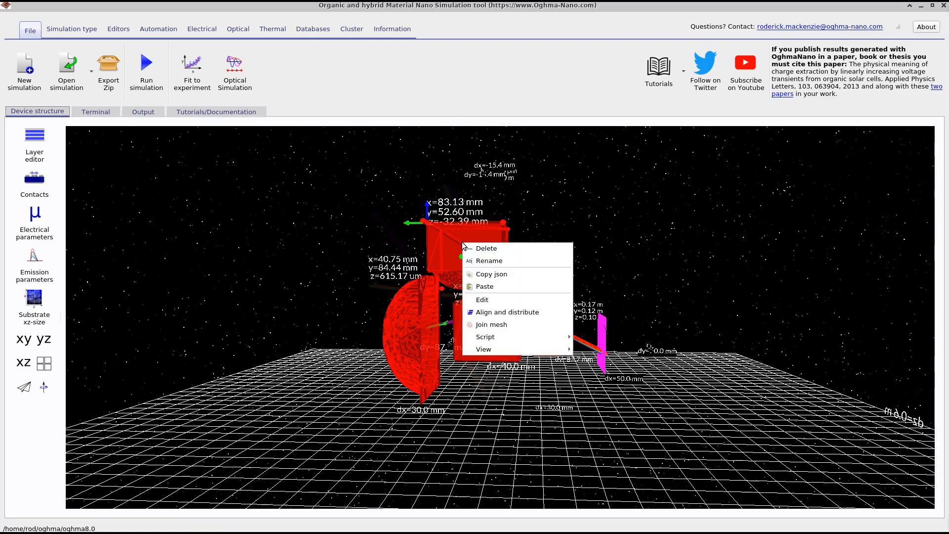
{"action": "left_click", "coordinate": [484, 300]}
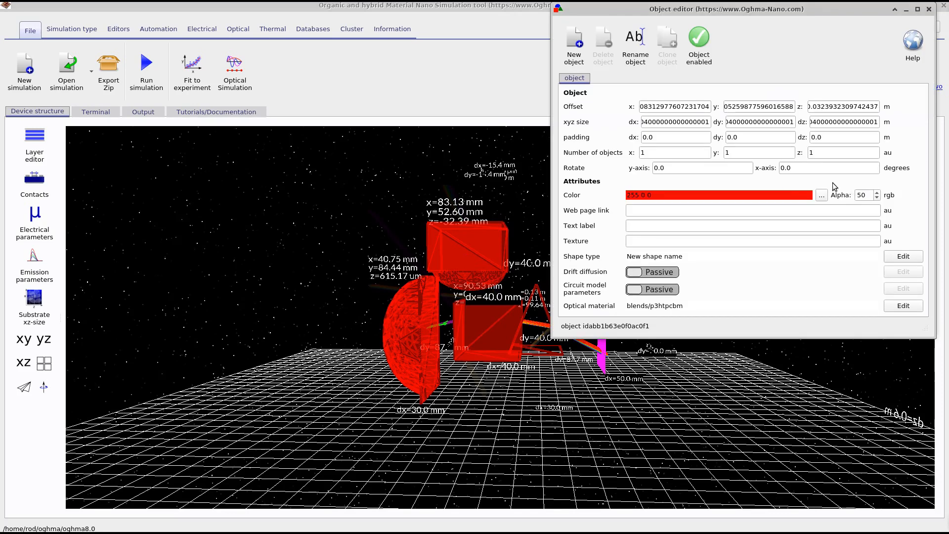
{"action": "left_click", "coordinate": [830, 172]}
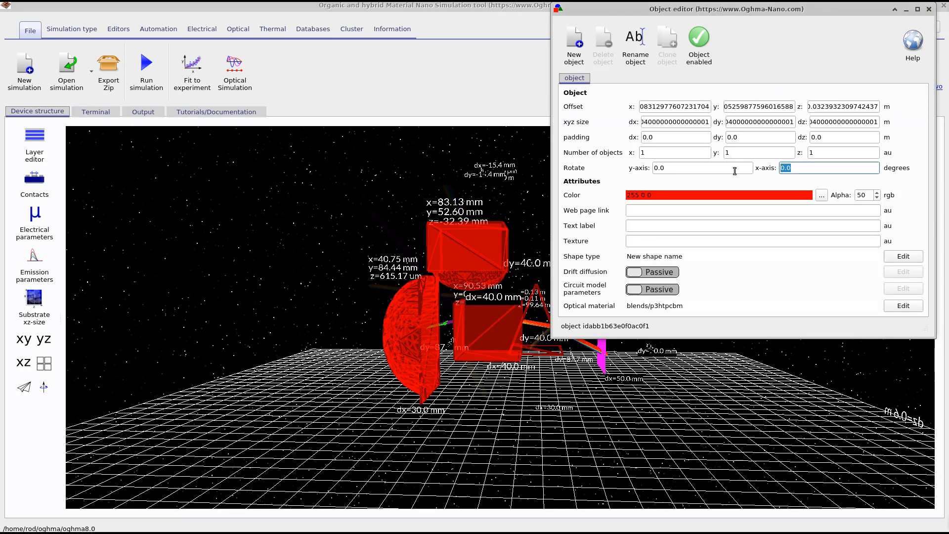
{"action": "type", "text": "90"}
{"action": "key", "text": "shift+Tab"}
{"action": "type", "text": "2"}
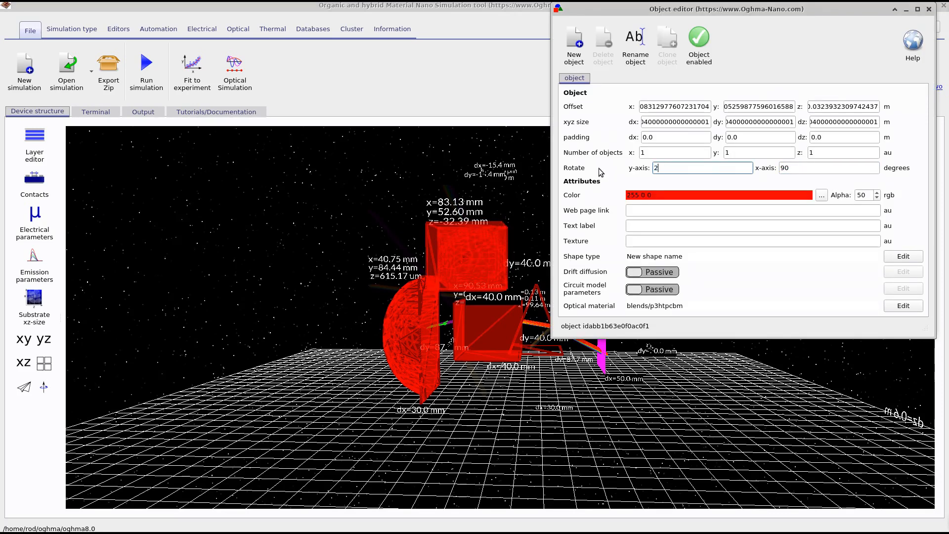
{"action": "type", "text": "70"}
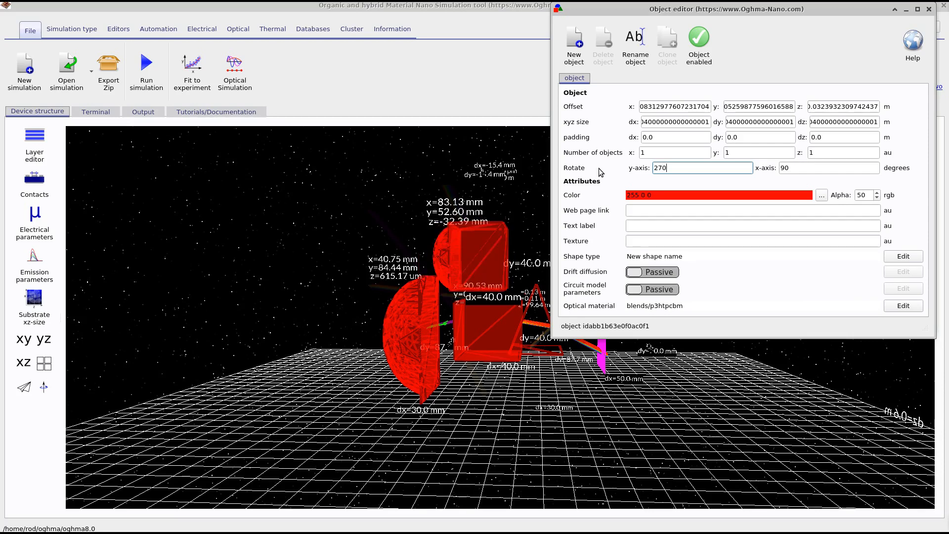
{"action": "left_click", "coordinate": [929, 9]}
- Resize the merged object to about dx=28.2 mm and dy=0.1 m at about x=89.32 mm, y=53.65 mm, comparing it with the fisheye lens diagram
{"action": "scroll", "coordinate": [487, 219], "scroll_direction": "up", "scroll_amount": 3}
{"action": "left_click_drag", "start_coordinate": [485, 221], "coordinate": [642, 236]}
{"action": "key", "text": "alt+Tab"}
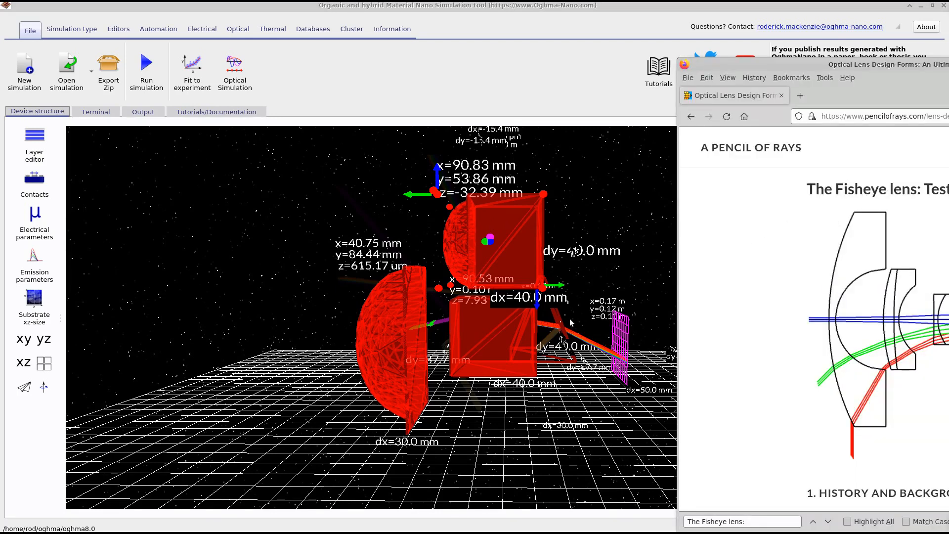
{"action": "left_click_drag", "start_coordinate": [540, 288], "coordinate": [511, 439]}
{"action": "mouse_move", "coordinate": [568, 257]}
{"action": "left_mouse_down"}
{"action": "mouse_move", "coordinate": [587, 261]}
{"action": "mouse_move", "coordinate": [569, 256]}
{"action": "left_mouse_up"}
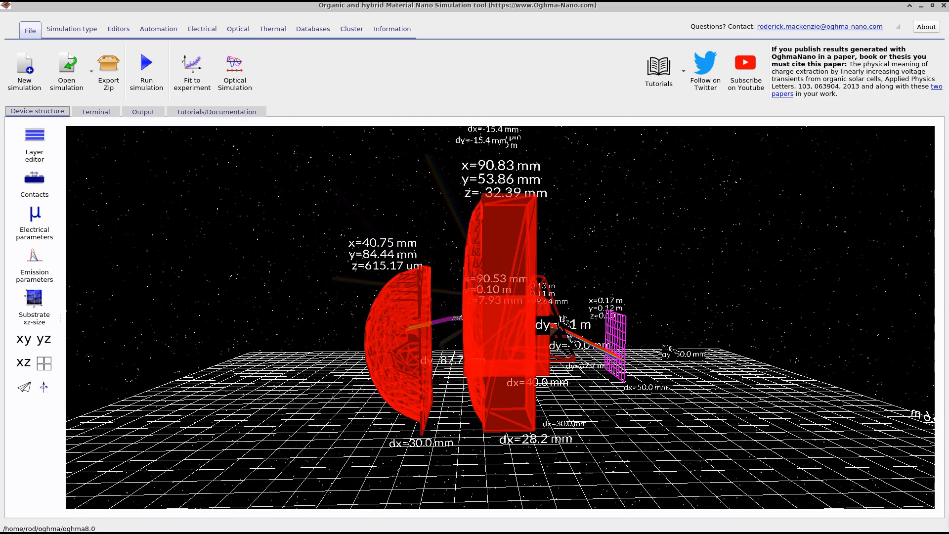
{"action": "key", "text": "alt+Tab"}
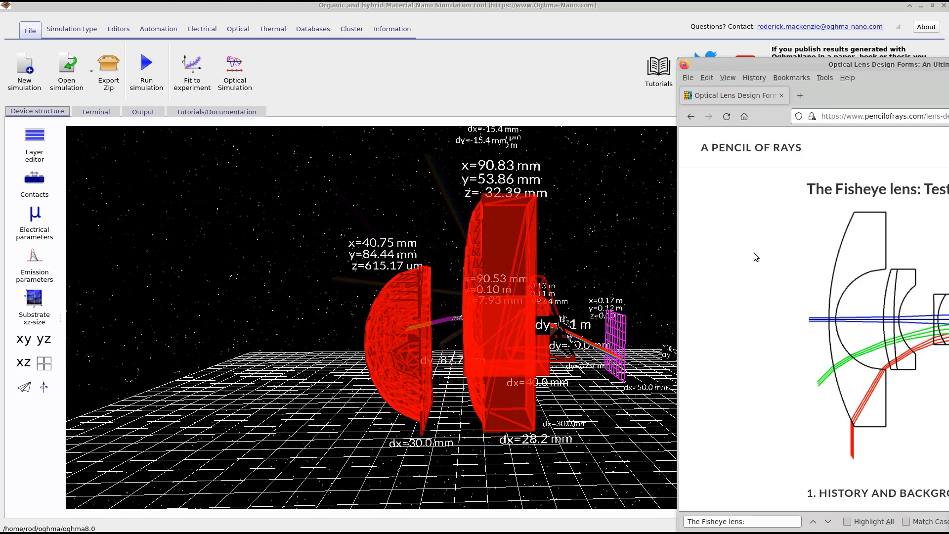
{"action": "key", "text": "alt+Tab"}
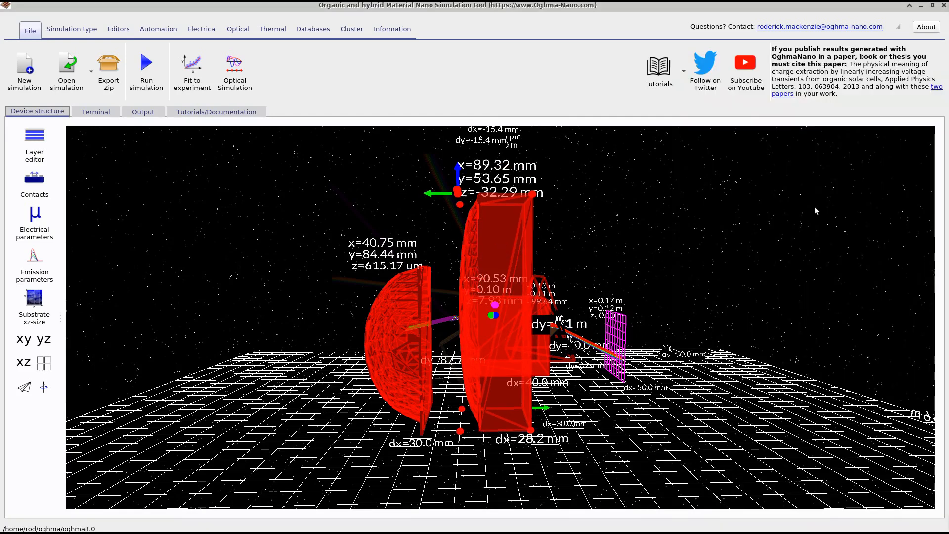
{"action": "key", "text": "alt+Tab"}
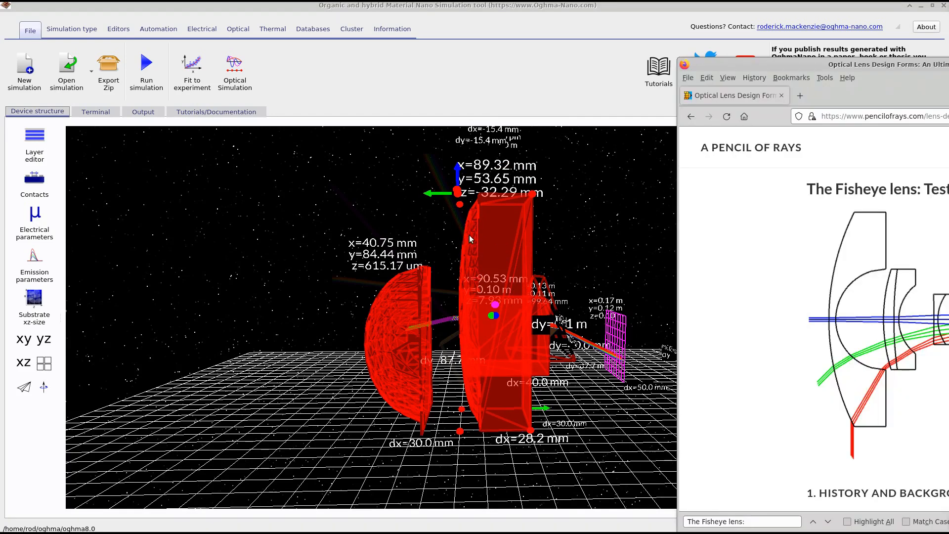
{"action": "key", "text": "alt+Tab"}
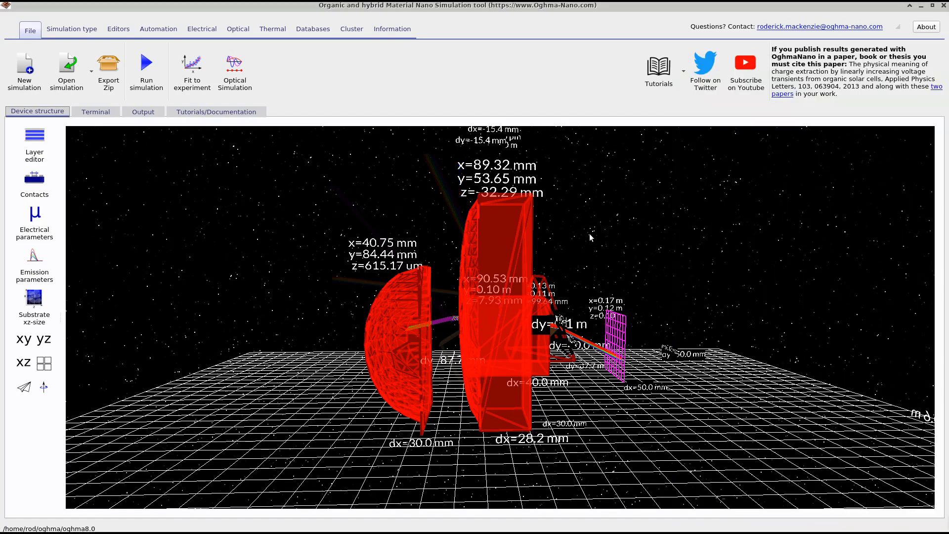
- Delete the merged object made with the 0.4 convex_lens fraction
{"action": "right_click", "coordinate": [496, 233]}
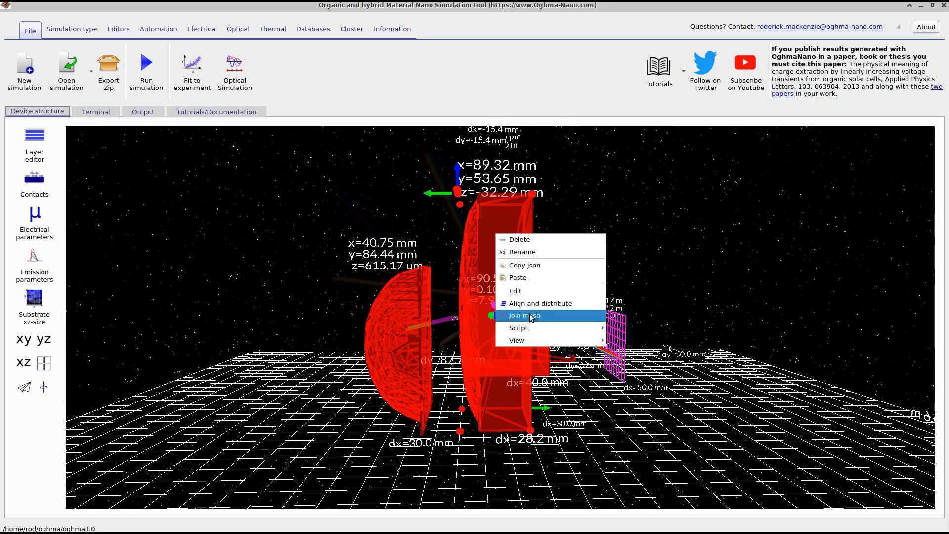
{"action": "left_click", "coordinate": [528, 241]}
{"action": "left_click", "coordinate": [517, 279]}
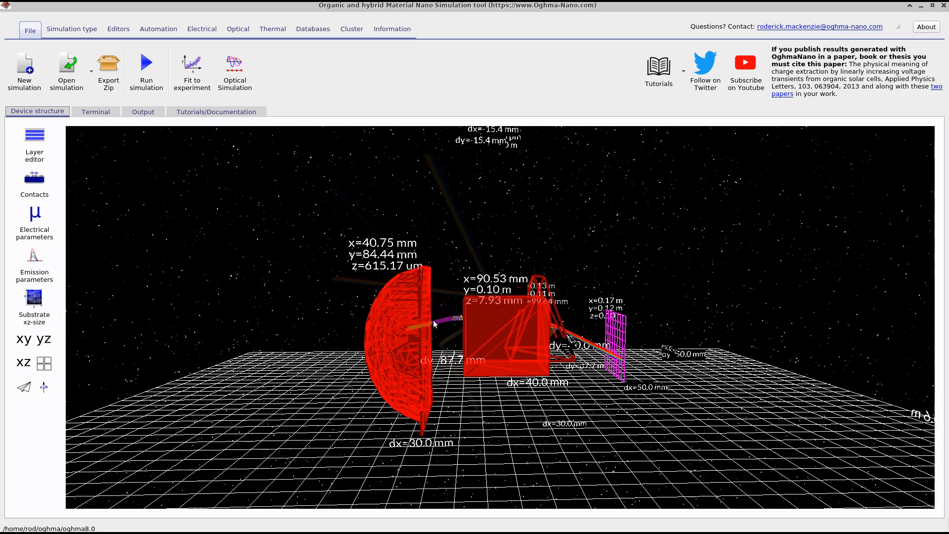
- Join the meshes of the convex lens and the box into a new shape, using a convex_lens fraction of 0.5
{"action": "right_click", "coordinate": [494, 329]}
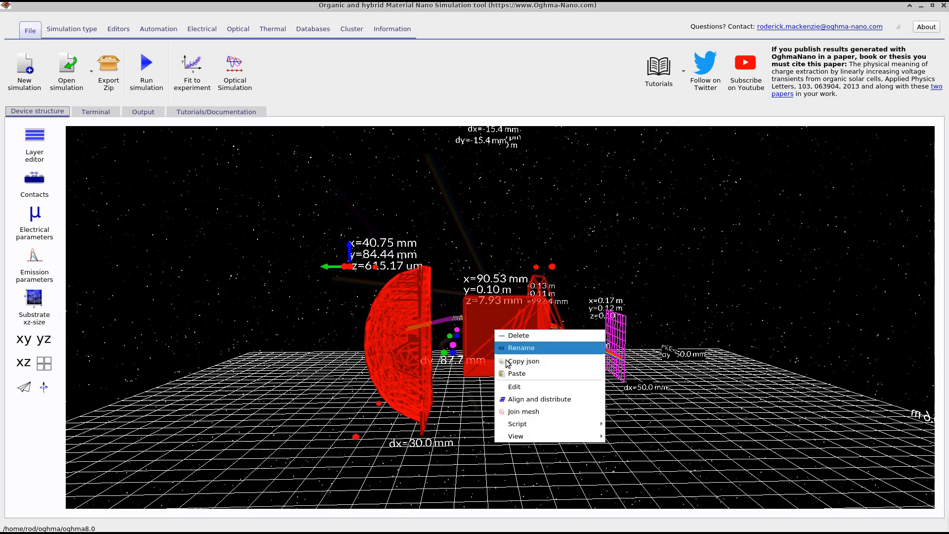
{"action": "left_click", "coordinate": [532, 412]}
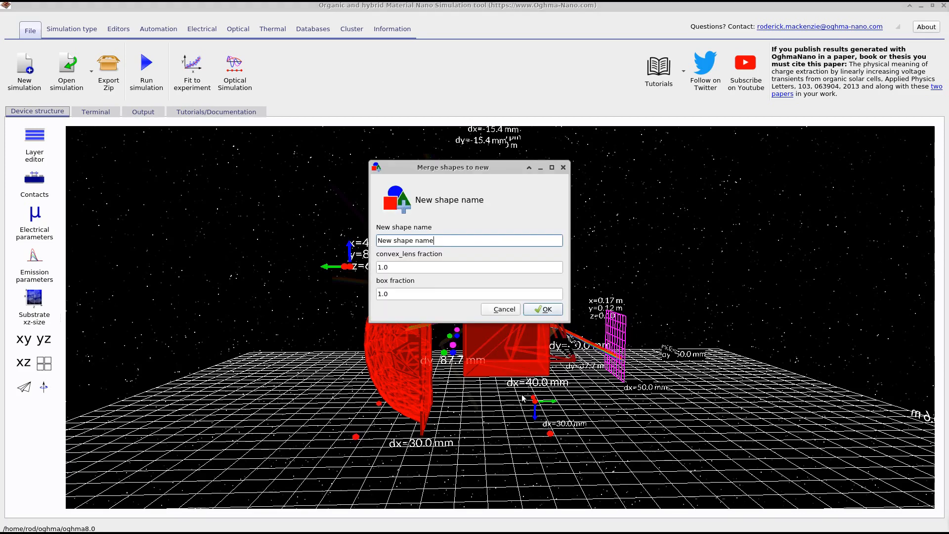
{"action": "triple_click", "coordinate": [418, 265]}
{"action": "type", "text": "0.5"}
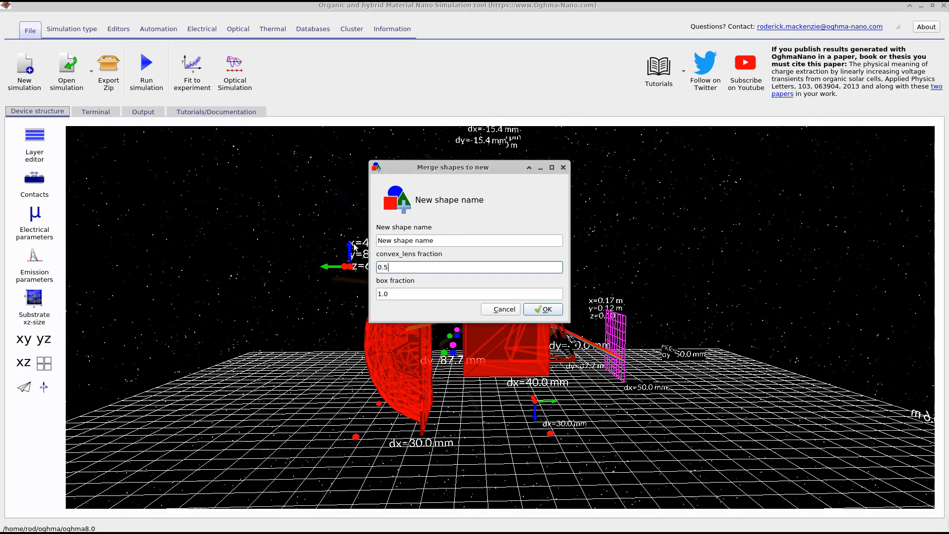
{"action": "left_click", "coordinate": [543, 309]}
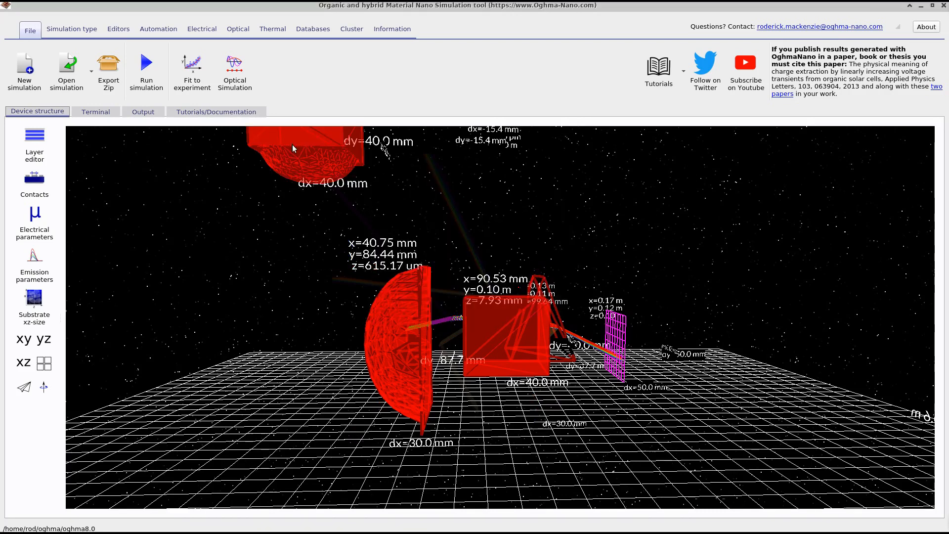
- Move the new merged object to about x=68.47 mm, y=91.75 mm and rotate it 270 degrees about the y-axis and 90 degrees about the x-axis
{"action": "right_click", "coordinate": [463, 304]}
{"action": "left_click", "coordinate": [503, 355]}
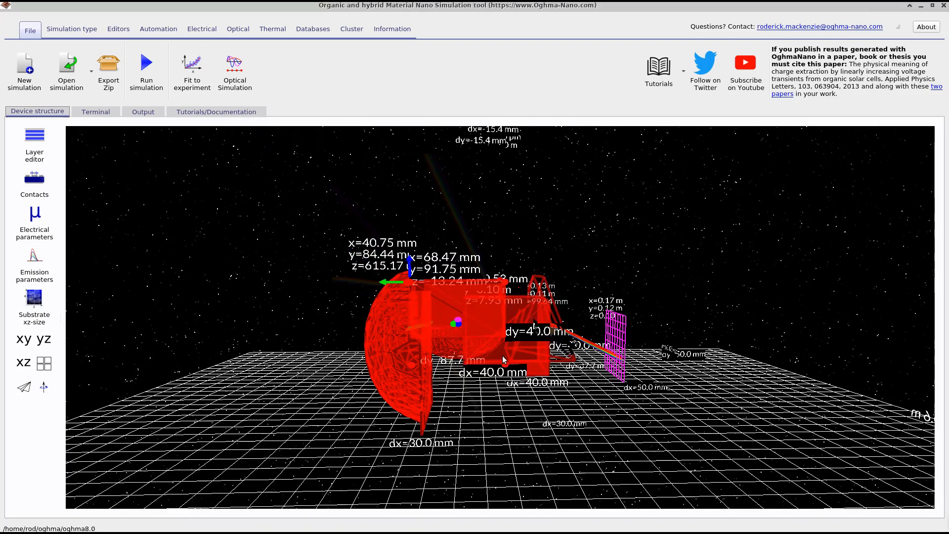
{"action": "triple_click", "coordinate": [688, 170]}
{"action": "type", "text": "2"}
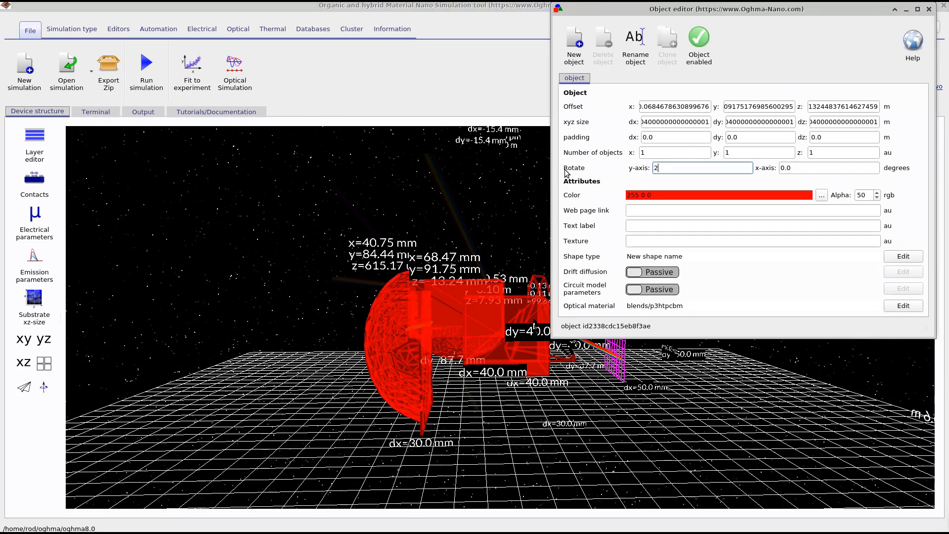
{"action": "type", "text": "70"}
{"action": "triple_click", "coordinate": [841, 168]}
{"action": "type", "text": "90"}
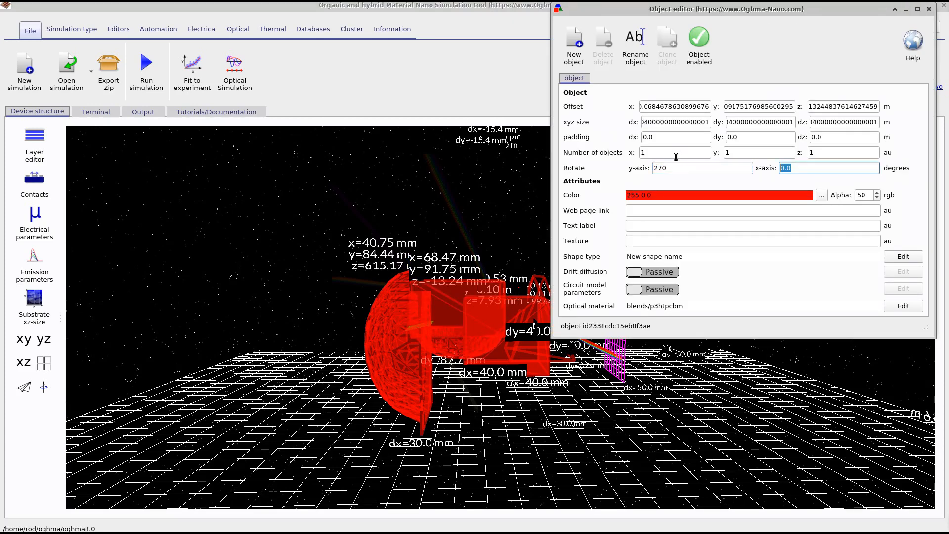
{"action": "left_click", "coordinate": [930, 8]}
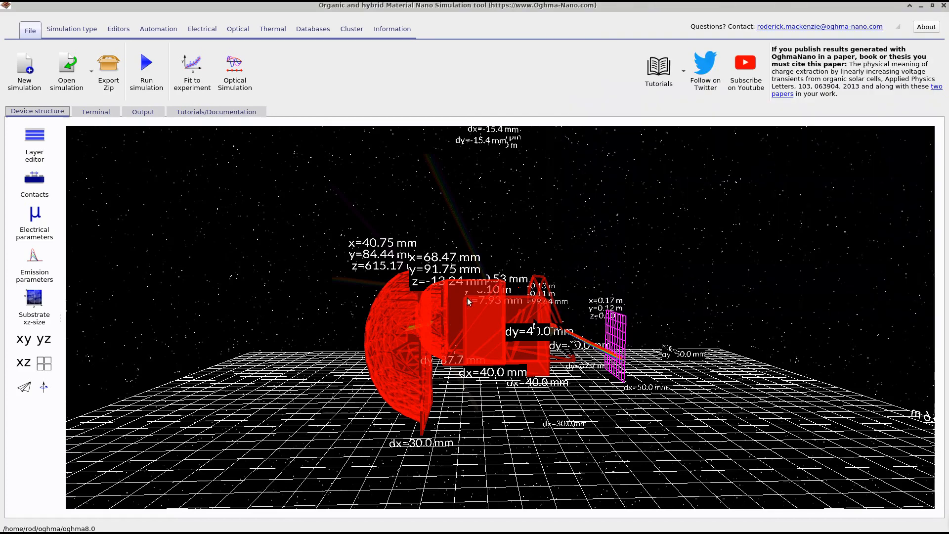
- Resize the merged lens to about dx=24.9 mm and dy=89.2 mm, placing it at about x=85.30 mm, y=77.56 mm
{"action": "left_click_drag", "start_coordinate": [523, 348], "coordinate": [501, 396]}
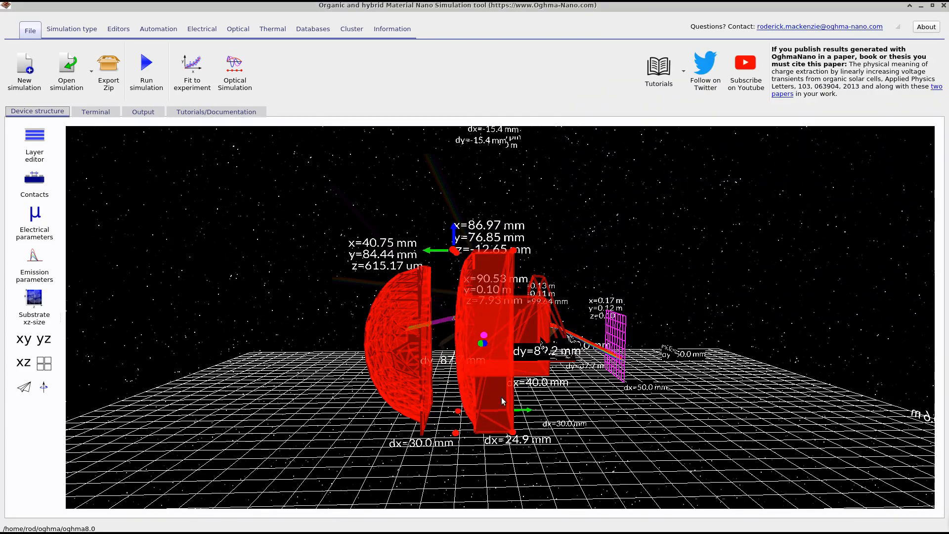
{"action": "key", "text": "alt+Tab"}
{"action": "left_click_drag", "start_coordinate": [496, 263], "coordinate": [492, 264]}
{"action": "mouse_move", "coordinate": [603, 247]}
{"action": "left_mouse_down"}
{"action": "mouse_move", "coordinate": [622, 245]}
{"action": "mouse_move", "coordinate": [603, 250]}
{"action": "left_mouse_up"}
- Delete the original box and convex lens, and move the merged lens to about x=61.89 mm, y=66.06 mm, z=-13.06 mm
{"action": "left_click", "coordinate": [521, 332]}
{"action": "right_click", "coordinate": [521, 331]}
{"action": "left_click", "coordinate": [558, 338]}
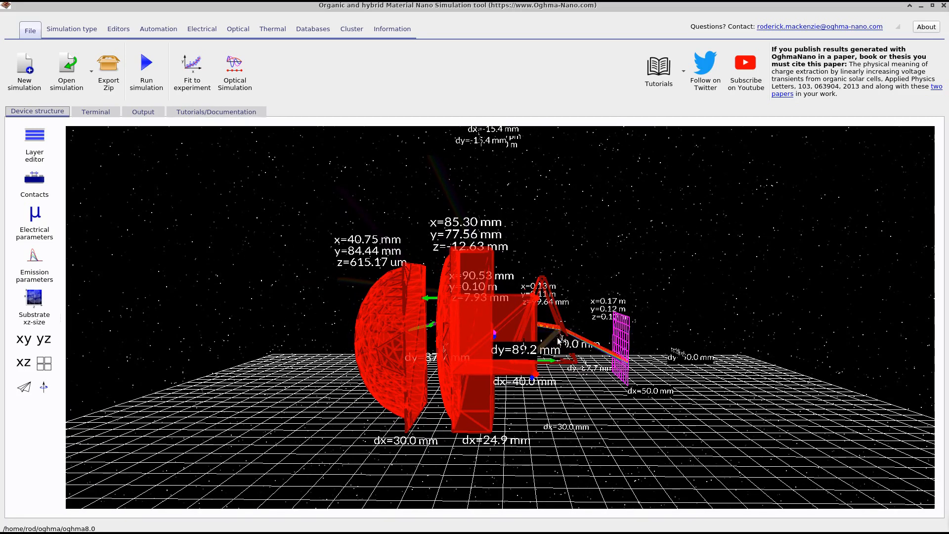
{"action": "left_click", "coordinate": [470, 277]}
{"action": "left_click", "coordinate": [389, 315]}
{"action": "right_click", "coordinate": [390, 314]}
{"action": "left_click", "coordinate": [400, 322]}
{"action": "left_click", "coordinate": [470, 277]}
{"action": "left_click_drag", "start_coordinate": [565, 245], "coordinate": [562, 245]}
{"action": "left_click_drag", "start_coordinate": [453, 306], "coordinate": [389, 286]}
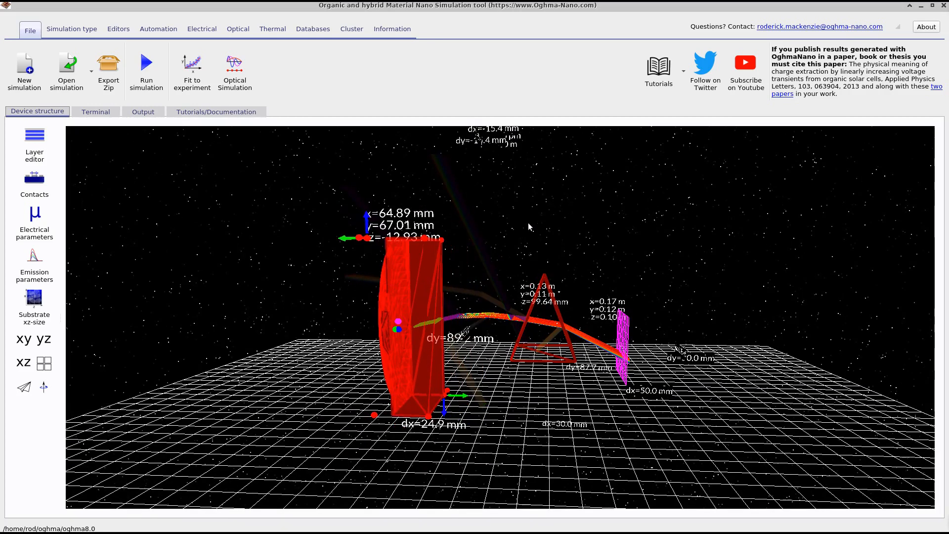
- Add a new free object and place it behind the merged lens at about x=0.10 m, y=73.60 mm, z=-12.11 mm
{"action": "right_click", "coordinate": [514, 221]}
{"action": "mouse_move", "coordinate": [544, 246]}
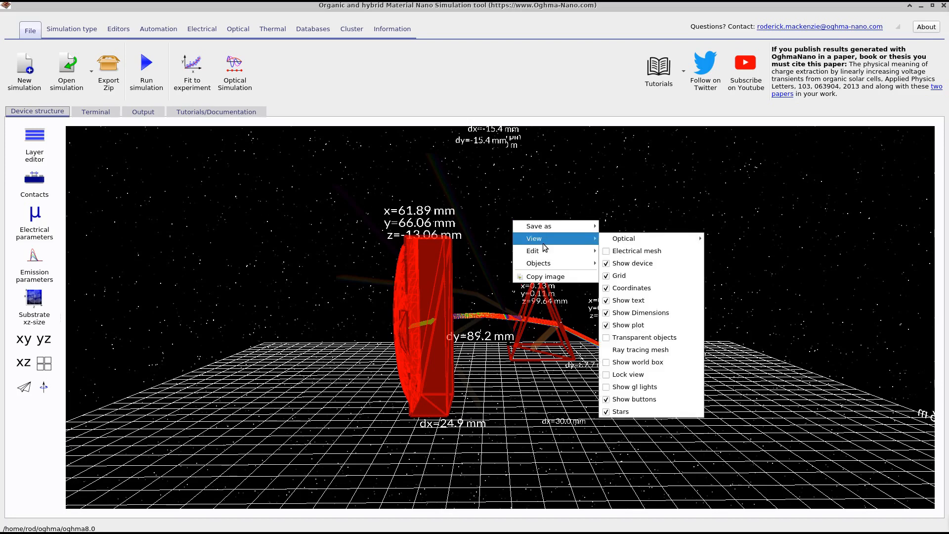
{"action": "mouse_move", "coordinate": [543, 263]}
{"action": "left_click", "coordinate": [589, 263]}
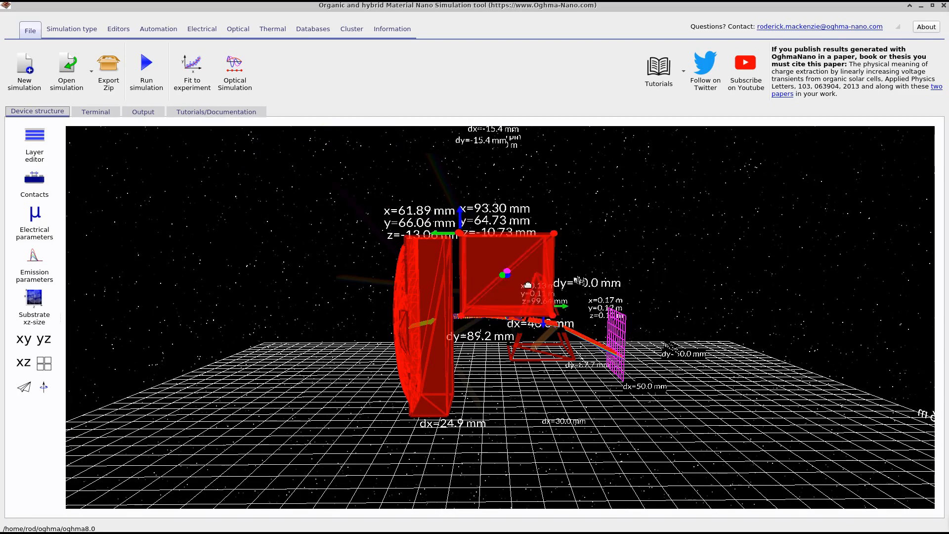
{"action": "left_click_drag", "start_coordinate": [528, 285], "coordinate": [545, 306]}
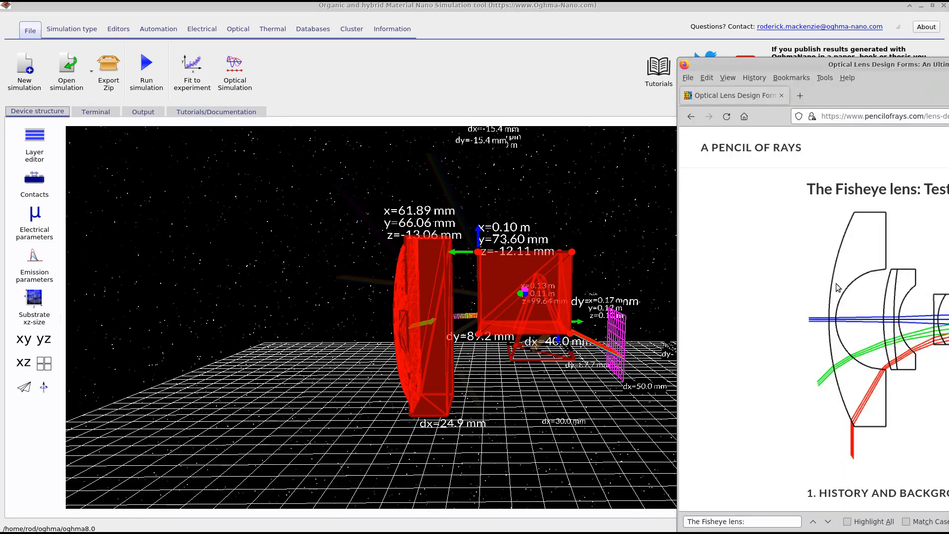
{"action": "right_click", "coordinate": [519, 275]}
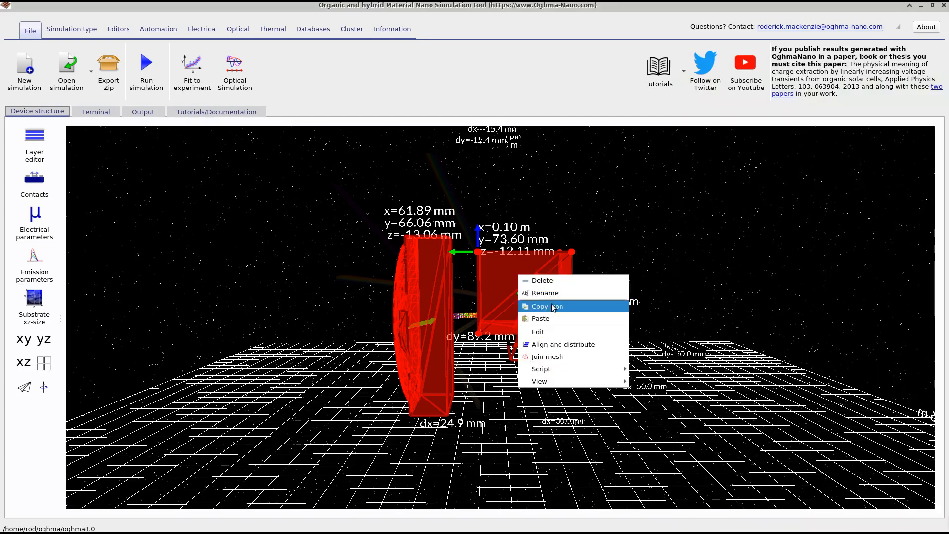
{"action": "left_click", "coordinate": [884, 245]}
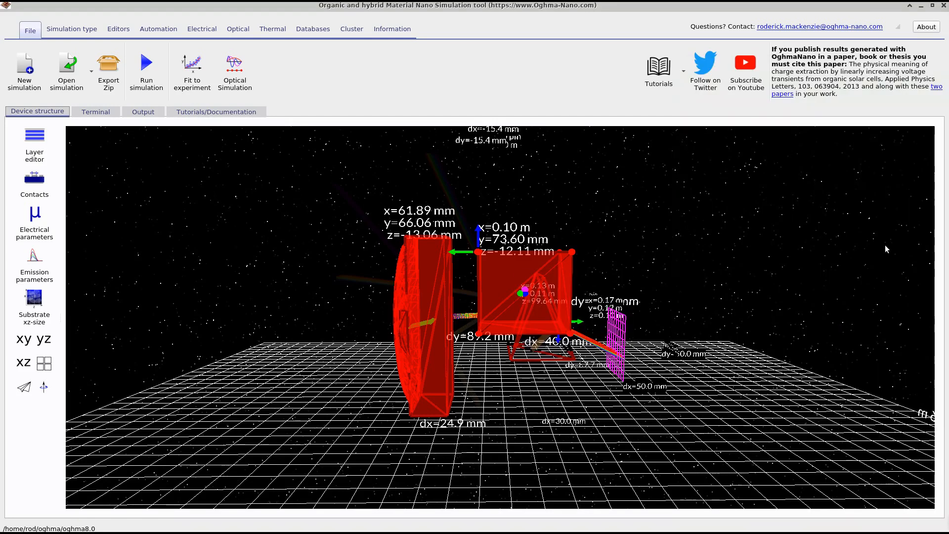
- Open the shape database and consult the fisheye lens diagram for the curved cut-out
{"action": "left_click", "coordinate": [948, 218]}
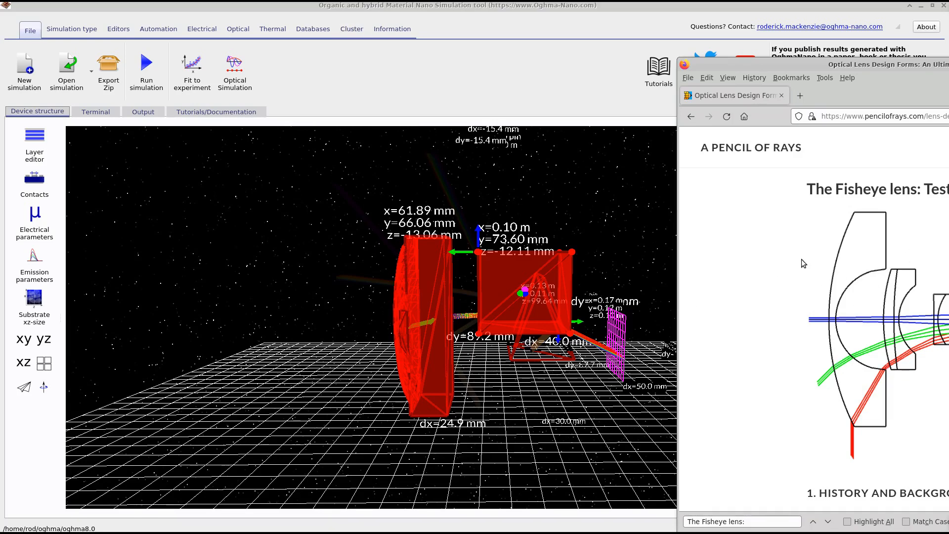
{"action": "left_click", "coordinate": [315, 31]}
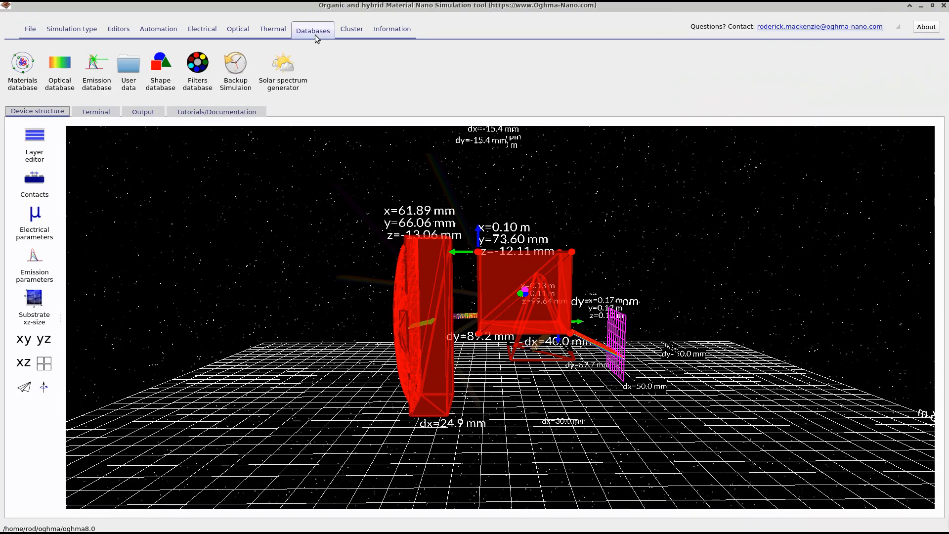
{"action": "left_click", "coordinate": [162, 71]}
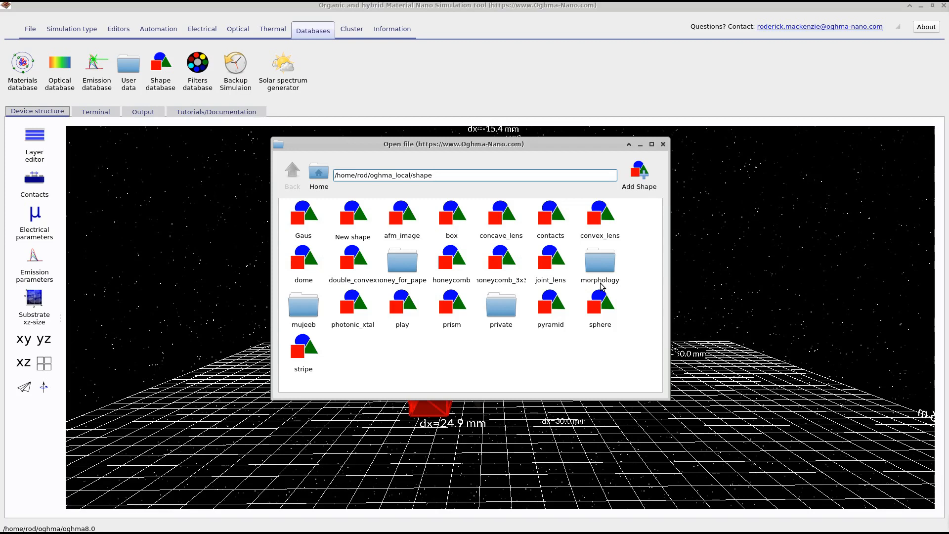
{"action": "left_click", "coordinate": [947, 222]}
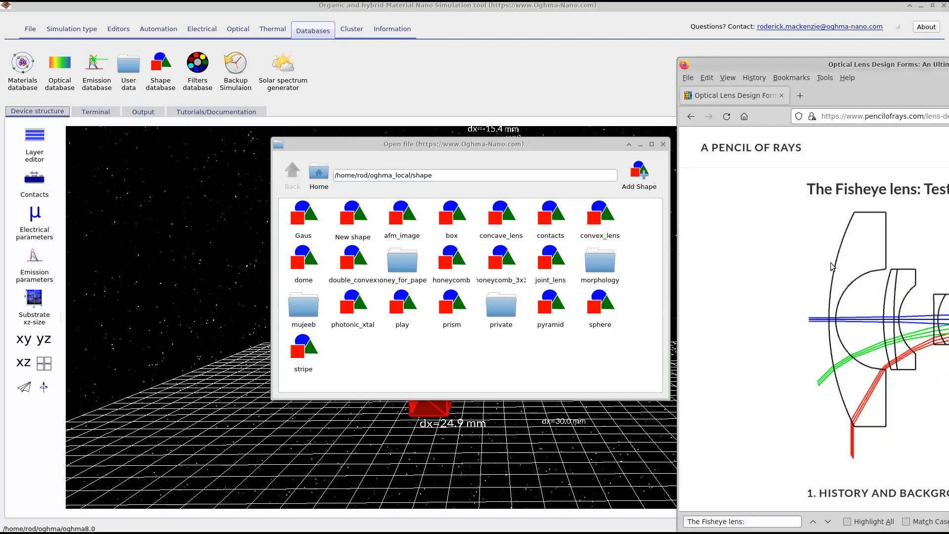
- Add a new shape named cut_out to the shape database and open it in the shape editor
{"action": "left_click", "coordinate": [639, 174]}
{"action": "key", "text": "ctrl+a"}
{"action": "type", "text": "c"}
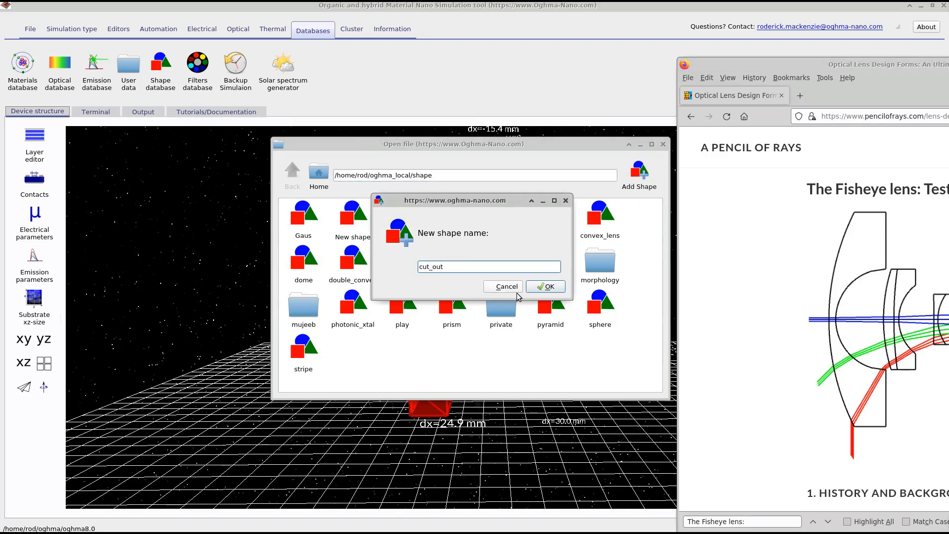
{"action": "left_click", "coordinate": [540, 286]}
{"action": "double_click", "coordinate": [304, 261]}
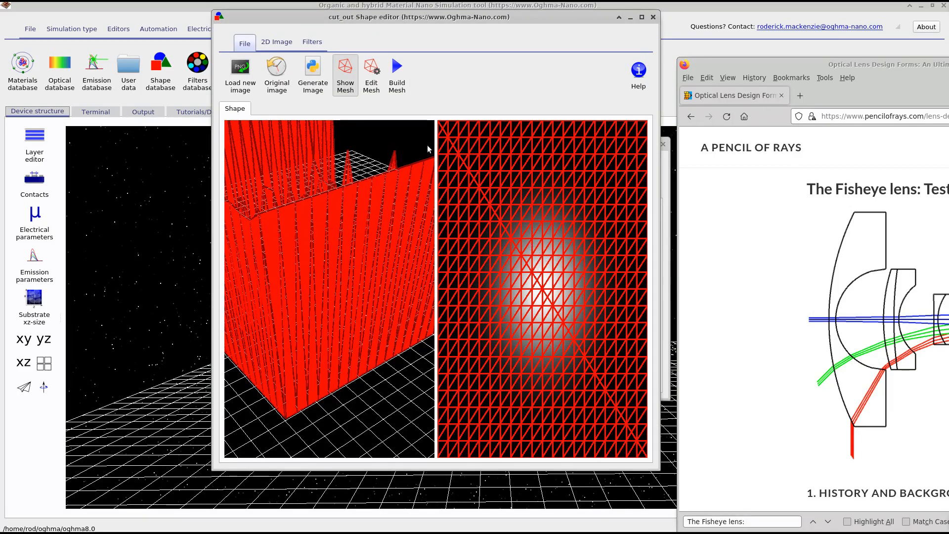
- Replace the cut_out shape's Gaussian with a generated lens image, rebuild the mesh and inspect it in 3D
{"action": "left_click", "coordinate": [397, 72]}
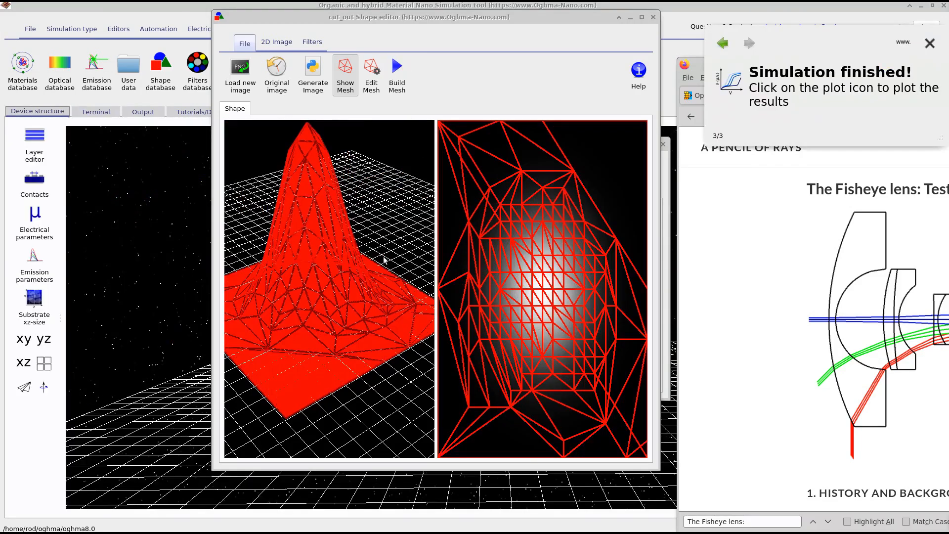
{"action": "left_click_drag", "start_coordinate": [391, 230], "coordinate": [661, 299]}
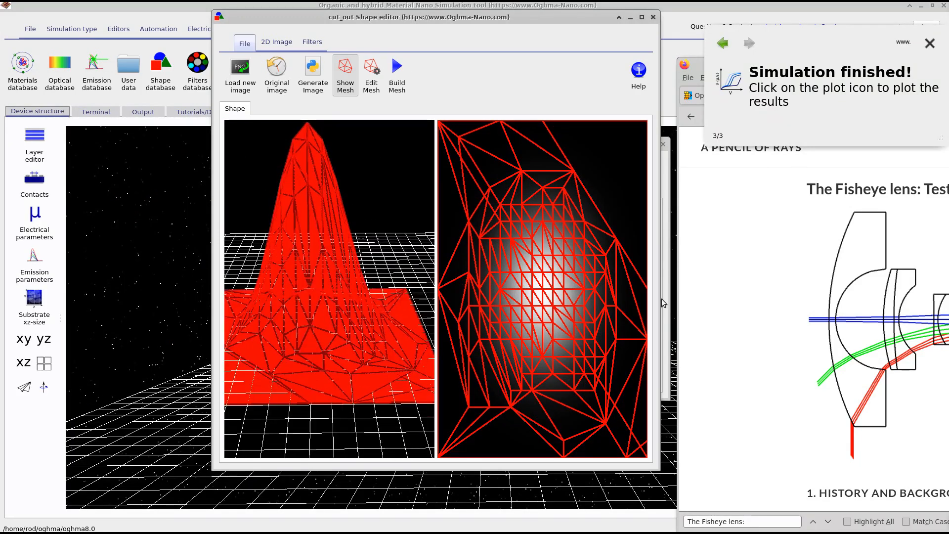
{"action": "left_click", "coordinate": [277, 43]}
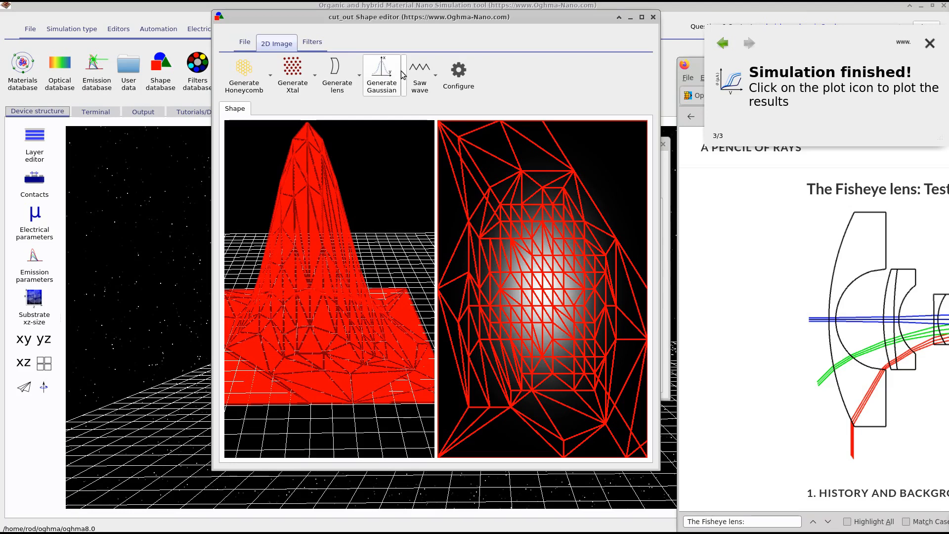
{"action": "left_click", "coordinate": [354, 78]}
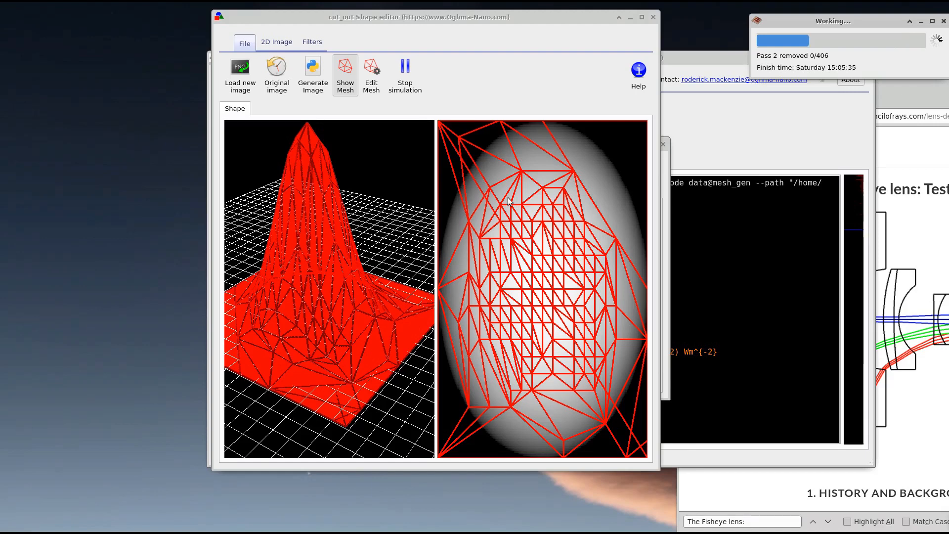
{"action": "left_click_drag", "start_coordinate": [410, 164], "coordinate": [386, 159]}
{"action": "scroll", "coordinate": [369, 166], "scroll_direction": "down", "scroll_amount": 3}
{"action": "scroll", "coordinate": [379, 163], "scroll_direction": "down", "scroll_amount": 2}
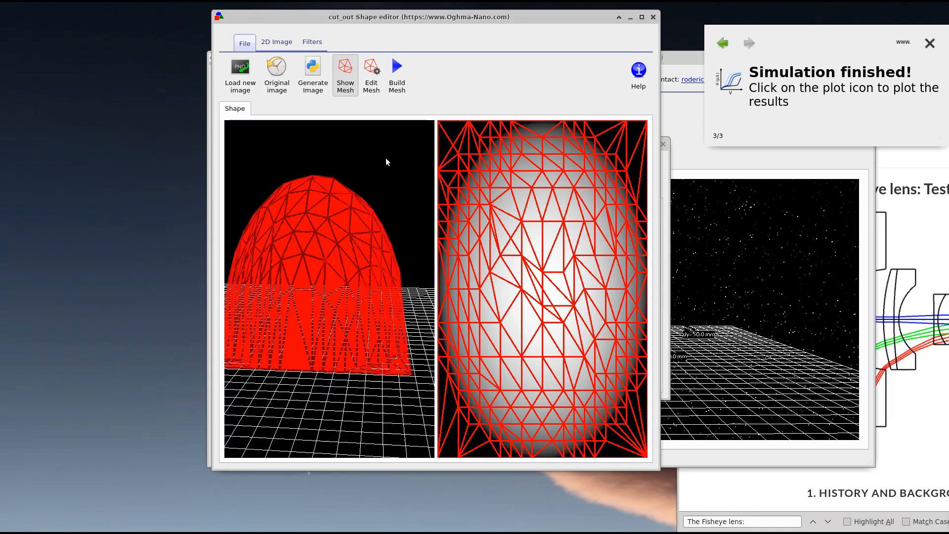
- Reduce the size of the convex lens for cut_out, regenerate its image and rebuild the mesh
{"action": "left_click", "coordinate": [915, 248]}
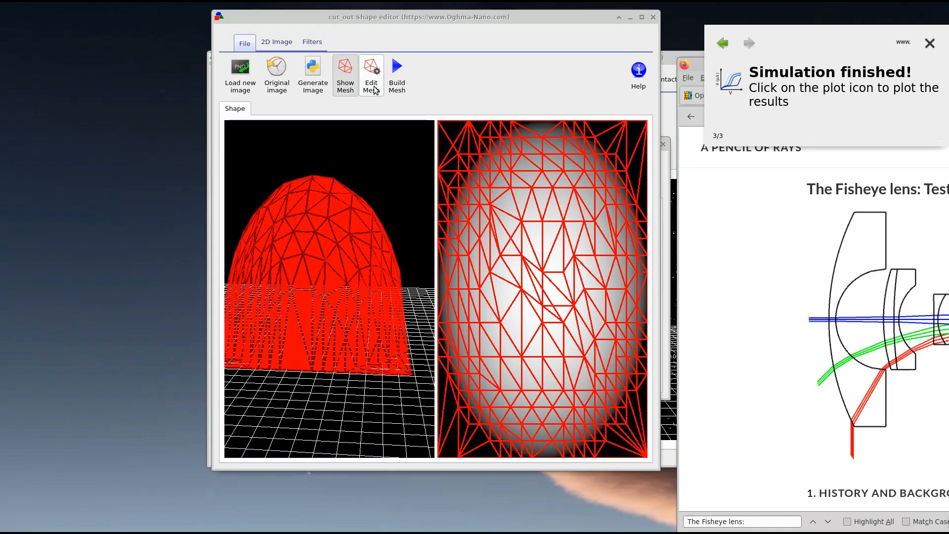
{"action": "left_click", "coordinate": [277, 43]}
{"action": "left_click", "coordinate": [359, 75]}
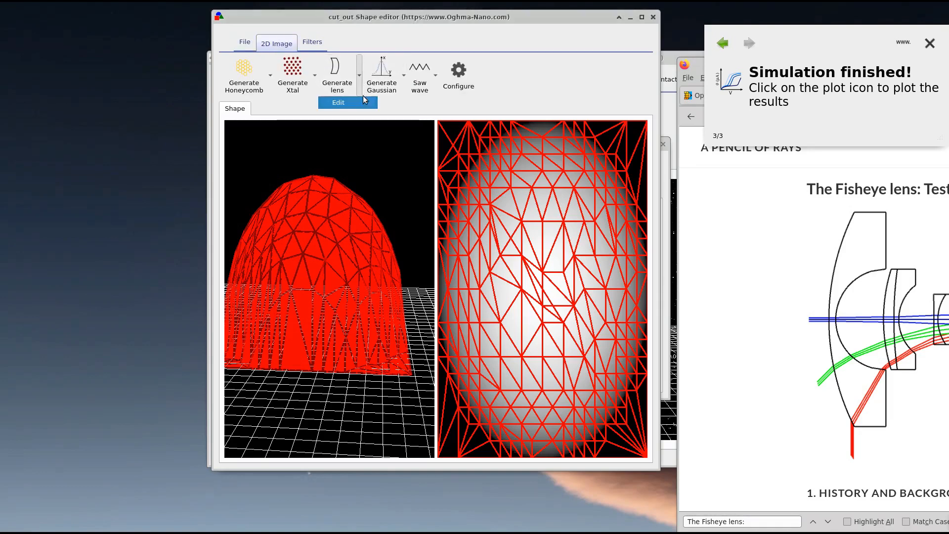
{"action": "left_click", "coordinate": [346, 103]}
{"action": "left_click_drag", "start_coordinate": [383, 291], "coordinate": [314, 289]}
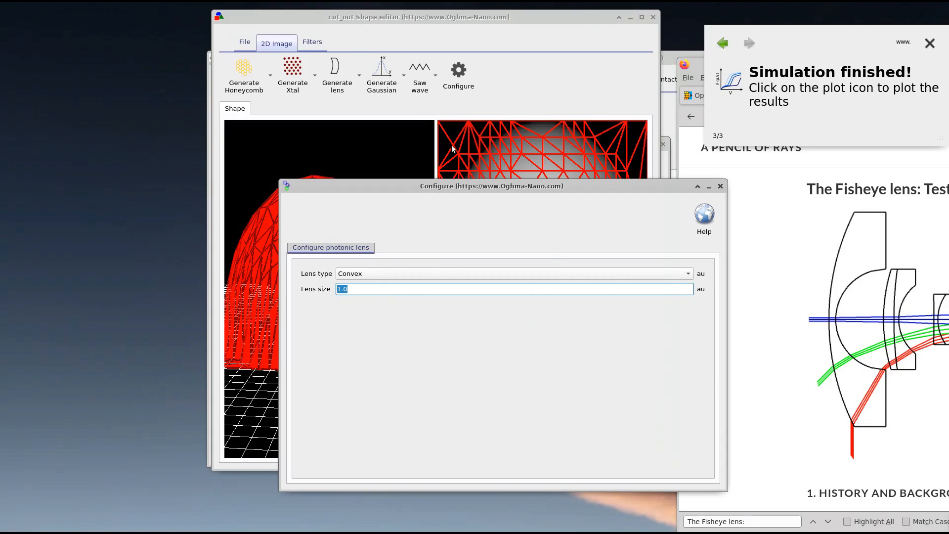
{"action": "left_click_drag", "start_coordinate": [453, 186], "coordinate": [948, 207]}
{"action": "left_click", "coordinate": [244, 42]}
{"action": "left_click", "coordinate": [277, 44]}
{"action": "left_click", "coordinate": [334, 69]}
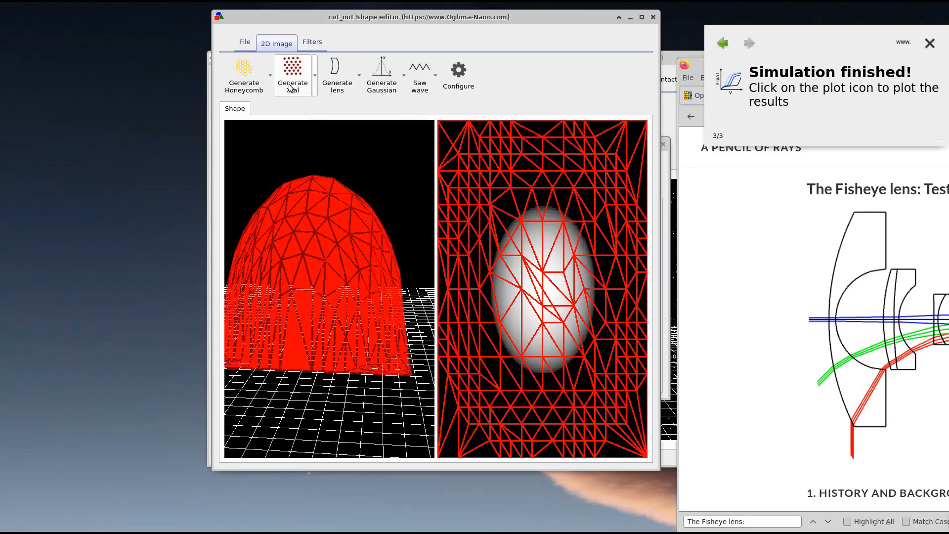
{"action": "left_click", "coordinate": [245, 43]}
{"action": "left_click", "coordinate": [391, 77]}
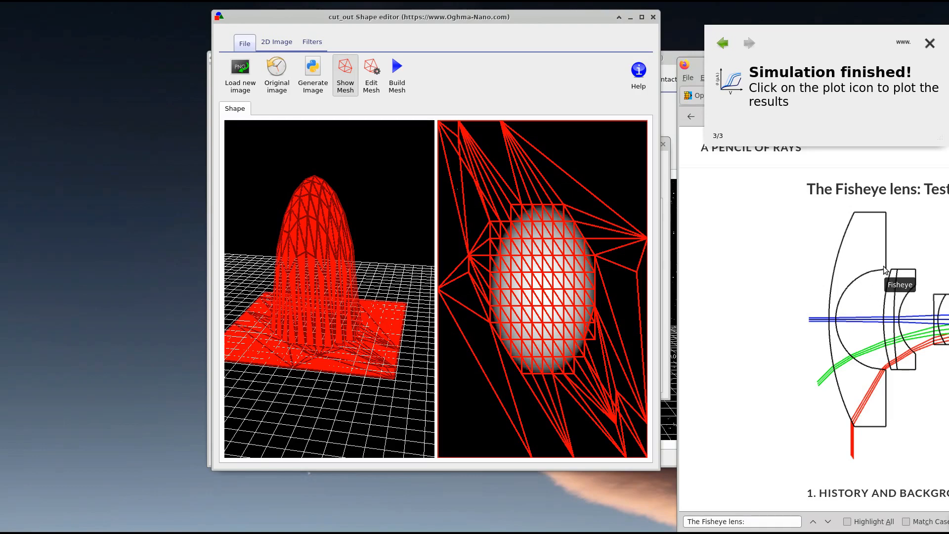
{"action": "left_click_drag", "start_coordinate": [405, 242], "coordinate": [385, 244]}
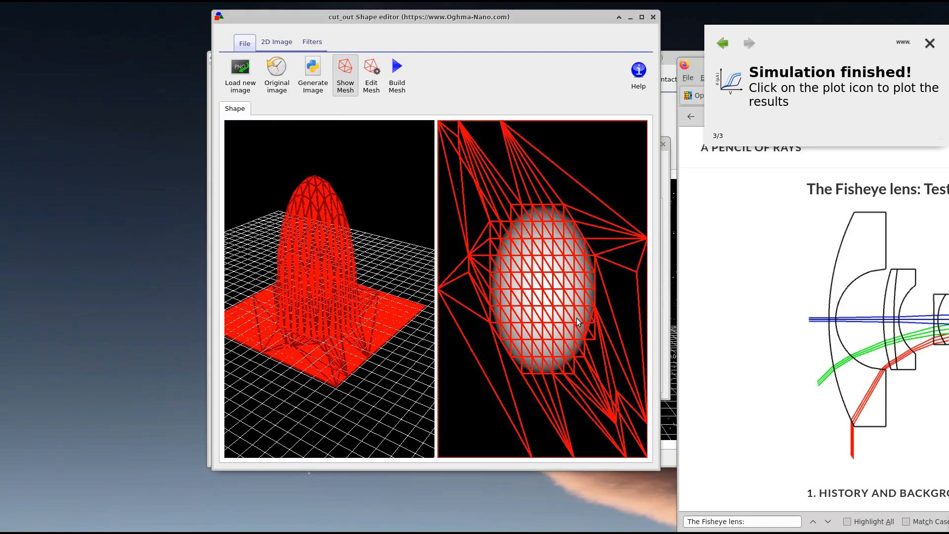
- Configure the cut_out mesh with 30 x-triangles and 30 y-triangles
{"action": "left_click", "coordinate": [371, 71]}
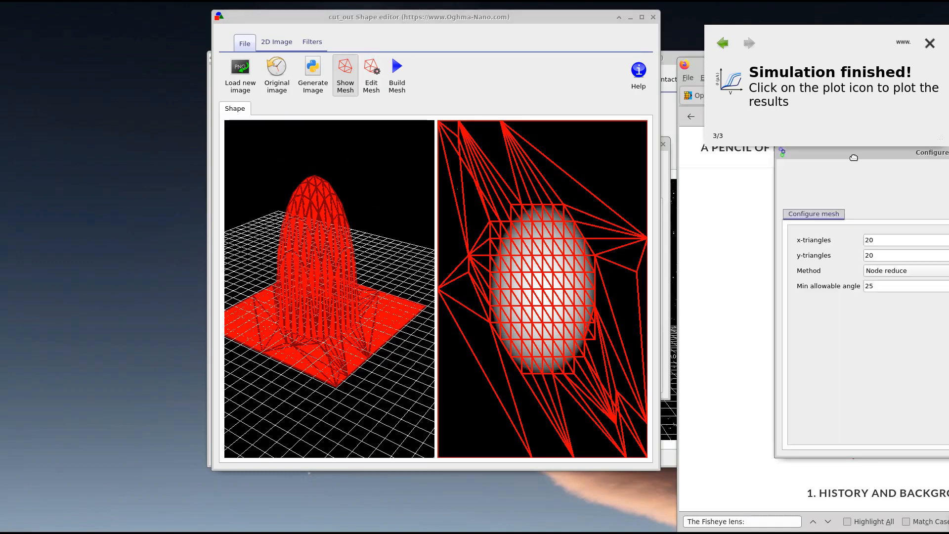
{"action": "left_click_drag", "start_coordinate": [854, 157], "coordinate": [446, 125]}
{"action": "left_click", "coordinate": [460, 207]}
{"action": "left_click_drag", "start_coordinate": [469, 208], "coordinate": [453, 224]}
{"action": "type", "text": "33"}
{"action": "left_click", "coordinate": [474, 207]}
{"action": "type", "text": "0"}
{"action": "left_click", "coordinate": [477, 220]}
{"action": "type", "text": "0"}
{"action": "right_click", "coordinate": [477, 119]}
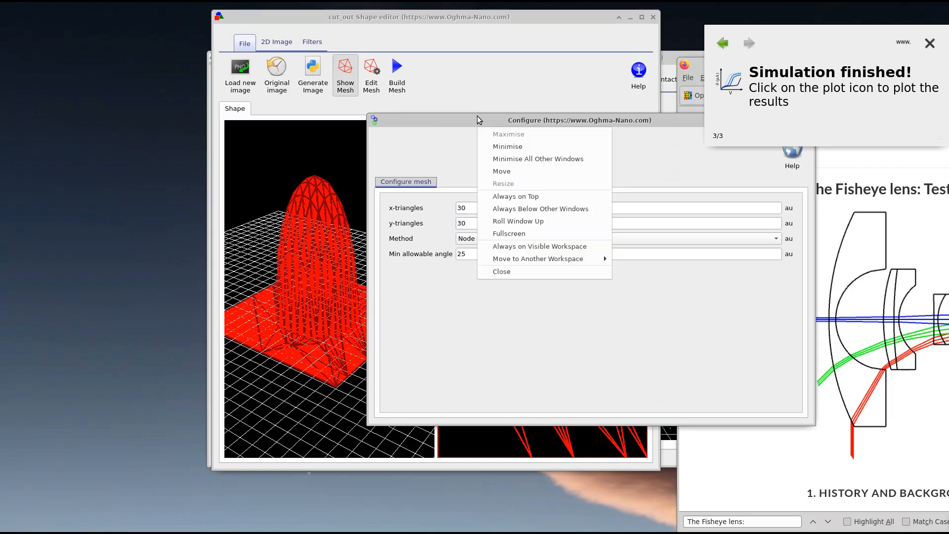
{"action": "left_click", "coordinate": [512, 271]}
- Rebuild the cut_out mesh, inspect it in 3D, and close the shape editor and shape database
{"action": "left_click", "coordinate": [408, 86]}
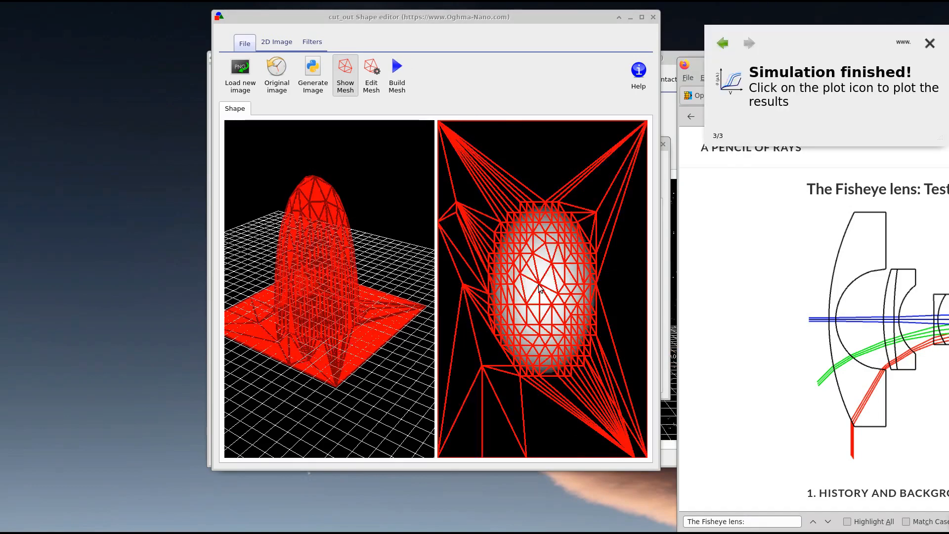
{"action": "mouse_move", "coordinate": [410, 199]}
{"action": "left_mouse_down"}
{"action": "mouse_move", "coordinate": [449, 171]}
{"action": "mouse_move", "coordinate": [417, 200]}
{"action": "mouse_move", "coordinate": [398, 191]}
{"action": "mouse_move", "coordinate": [402, 184]}
{"action": "left_mouse_up"}
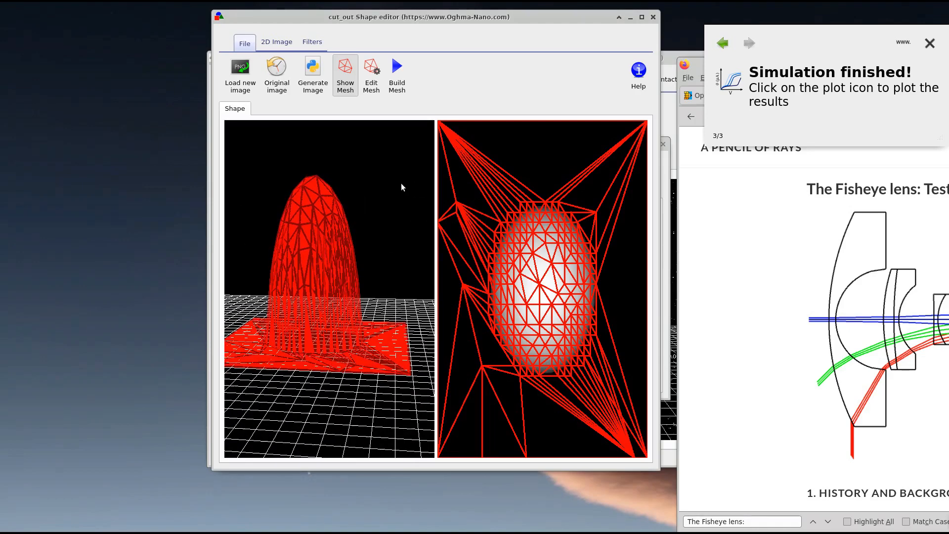
{"action": "left_click", "coordinate": [654, 18]}
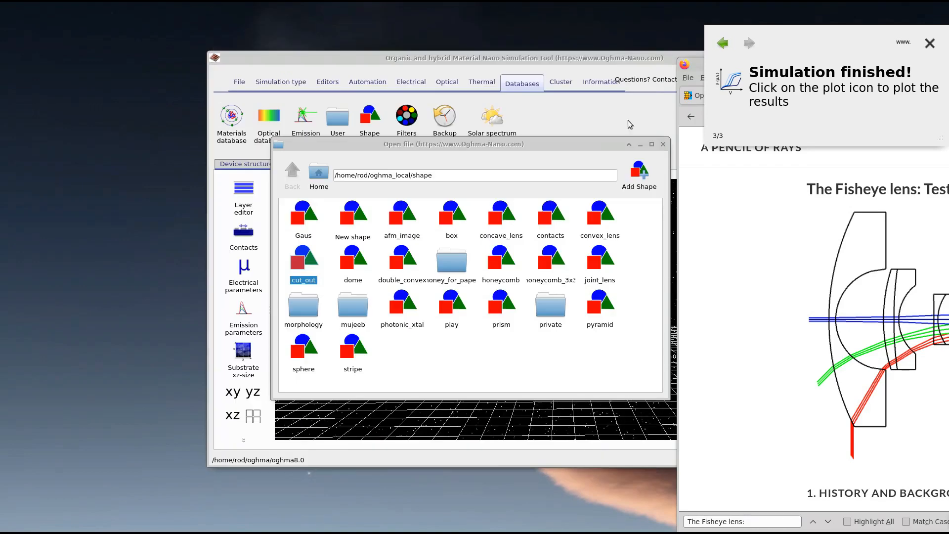
{"action": "left_click", "coordinate": [669, 145]}
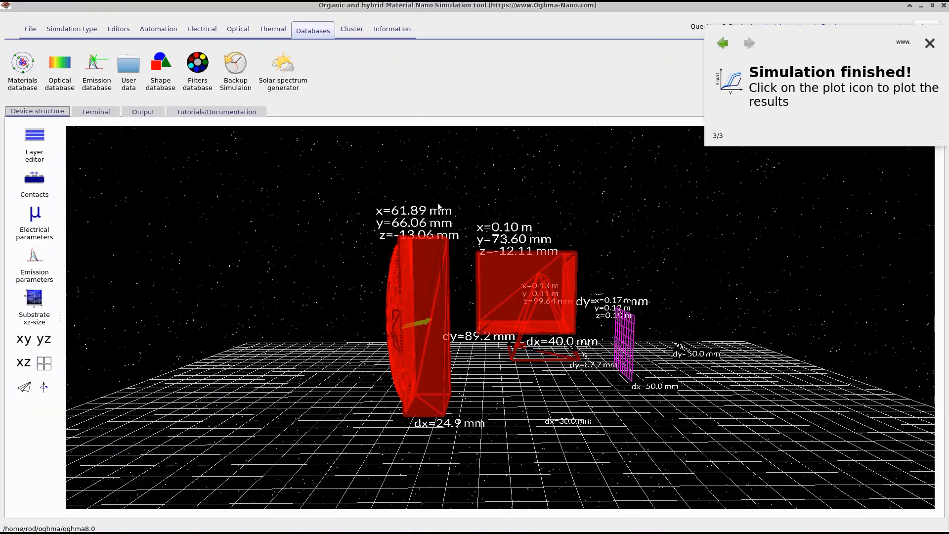
- Change the shape type of the free box object behind the lens to cut_out
{"action": "left_click_drag", "start_coordinate": [419, 274], "coordinate": [419, 270]}
{"action": "right_click", "coordinate": [538, 279]}
{"action": "left_click", "coordinate": [574, 335]}
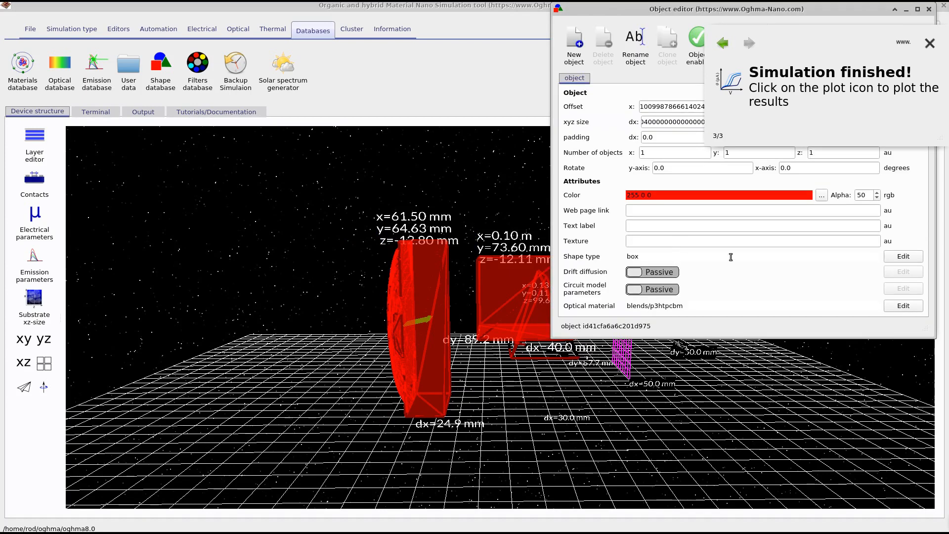
{"action": "left_click", "coordinate": [903, 257]}
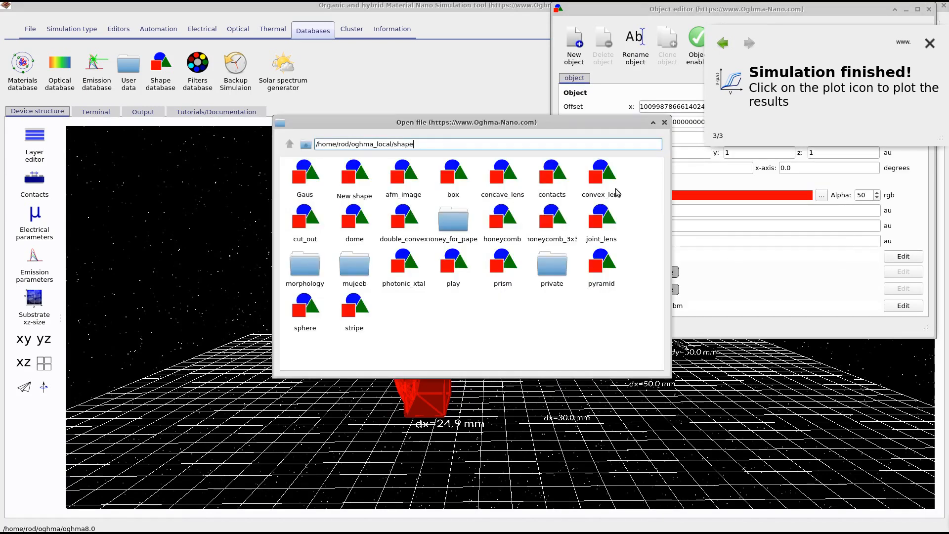
{"action": "double_click", "coordinate": [357, 311]}
- Move the cut_out object to about x=0.12 m, y=94.42 mm, z=-16.35 mm
{"action": "left_click", "coordinate": [555, 345]}
{"action": "left_click_drag", "start_coordinate": [555, 346], "coordinate": [553, 343]}
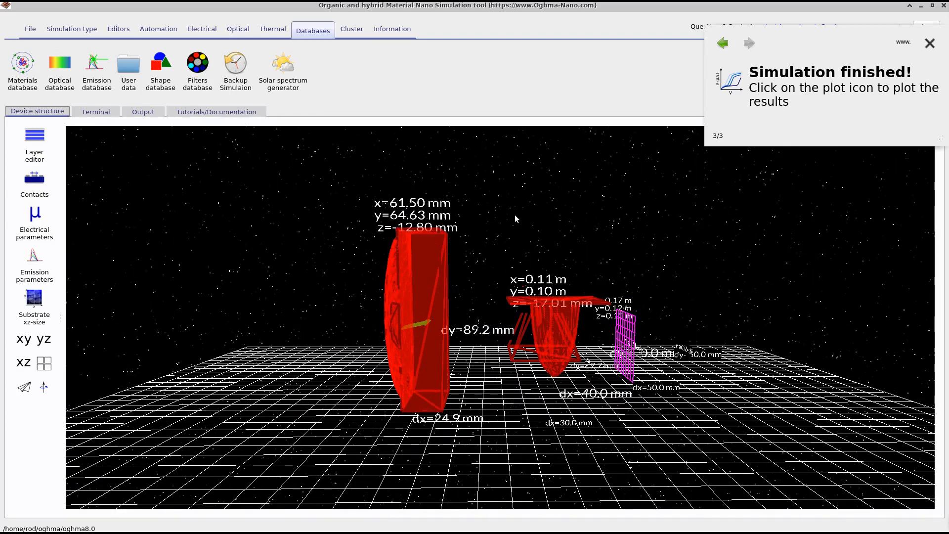
{"action": "left_click_drag", "start_coordinate": [553, 323], "coordinate": [558, 312]}
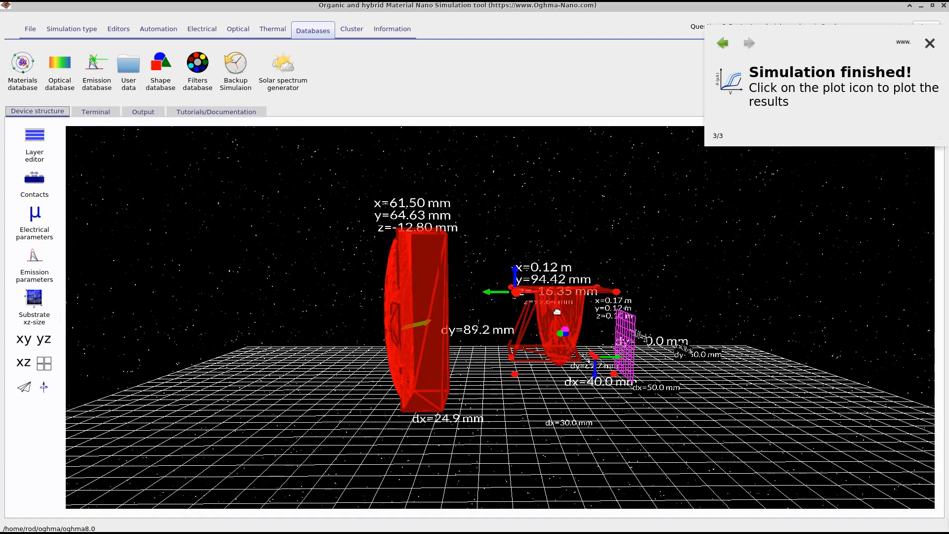
- Join the merged lens and cut_out meshes into a new shape named fish_eye_0 with a cut_out fraction of -0.8
{"action": "left_click", "coordinate": [424, 302]}
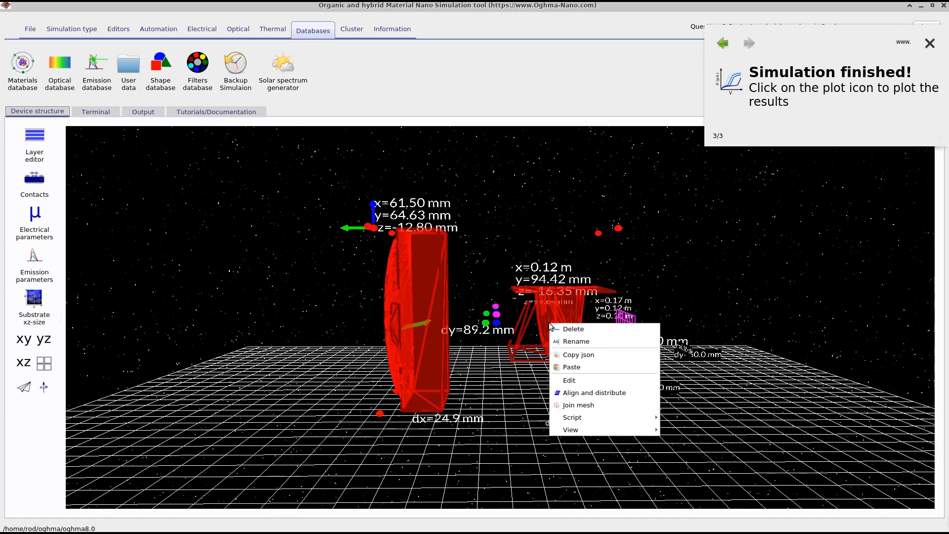
{"action": "left_click", "coordinate": [578, 405]}
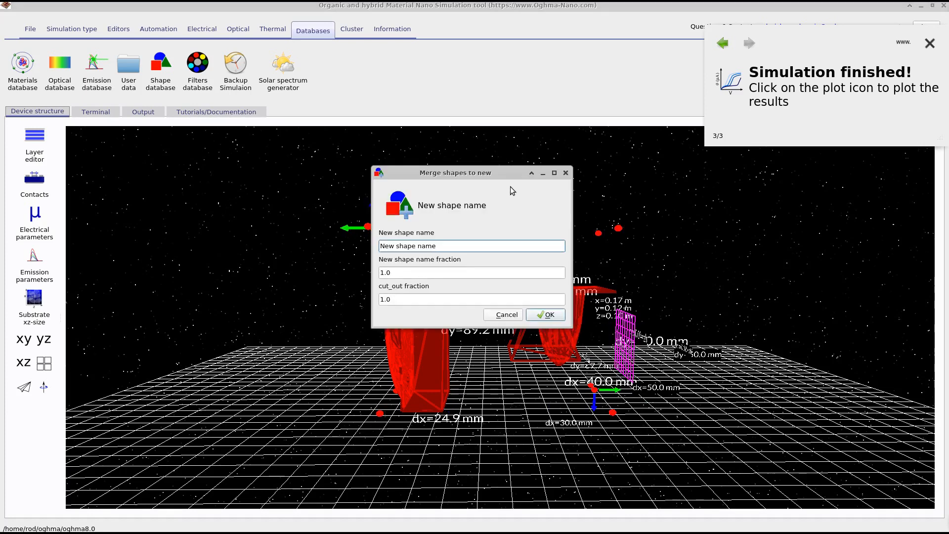
{"action": "key", "text": "ctrl+a"}
{"action": "type", "text": "fish_eye_"}
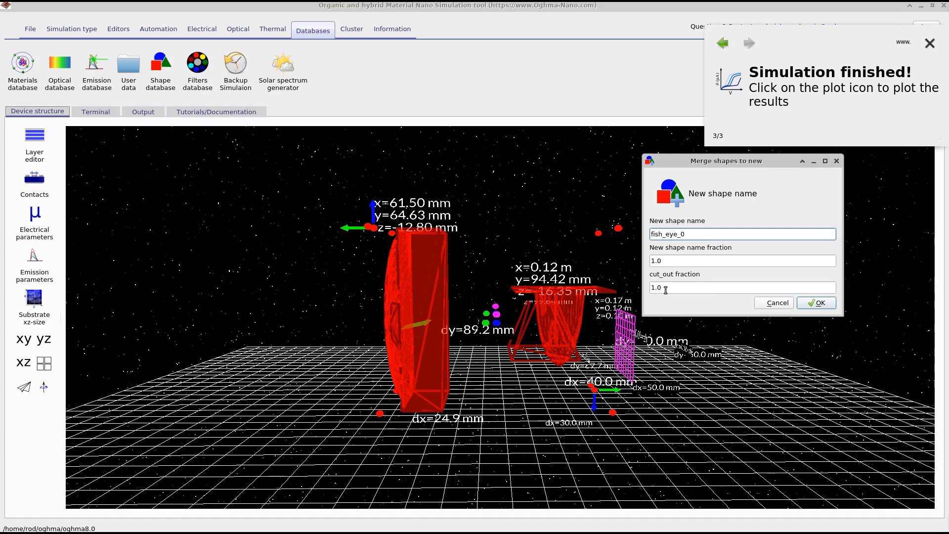
{"action": "left_click", "coordinate": [708, 288]}
{"action": "key", "text": "ctrl+a"}
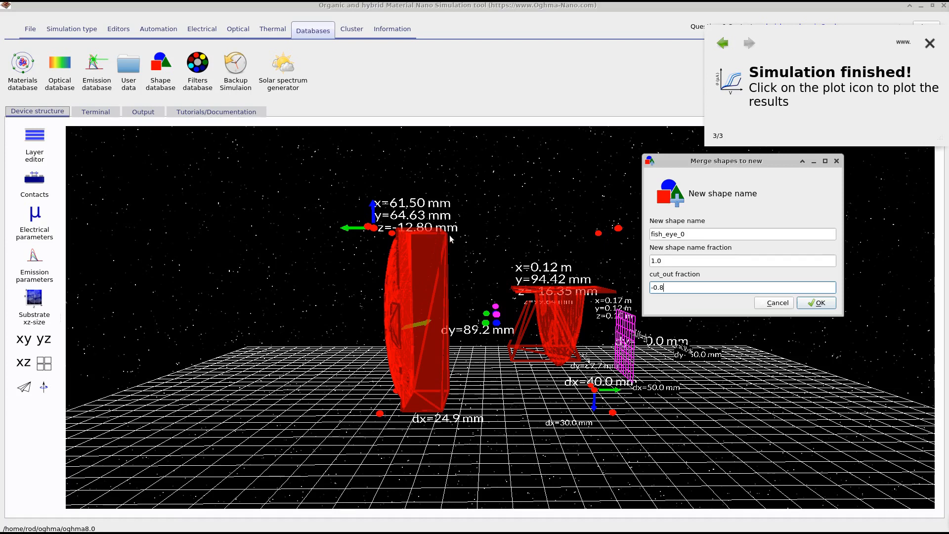
{"action": "left_click", "coordinate": [804, 306]}
- Place the fish_eye_0 object beside the original lens and rotate it 270 degrees about the y-axis and 90 degrees about the x-axis
{"action": "left_click_drag", "start_coordinate": [350, 165], "coordinate": [575, 255]}
{"action": "right_click", "coordinate": [551, 238]}
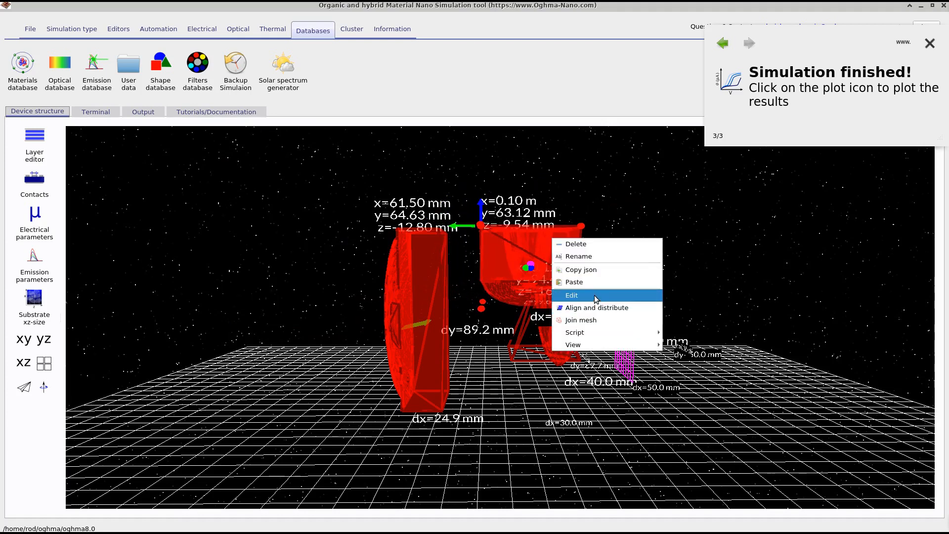
{"action": "left_click", "coordinate": [600, 294]}
{"action": "double_click", "coordinate": [678, 170]}
{"action": "type", "text": "270"}
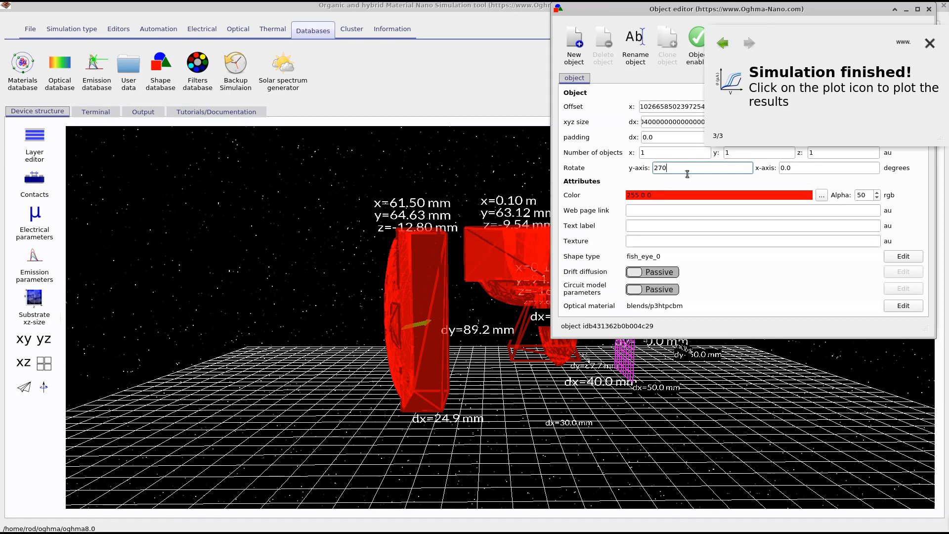
{"action": "left_click", "coordinate": [806, 166]}
{"action": "double_click", "coordinate": [805, 167]}
{"action": "type", "text": "90"}
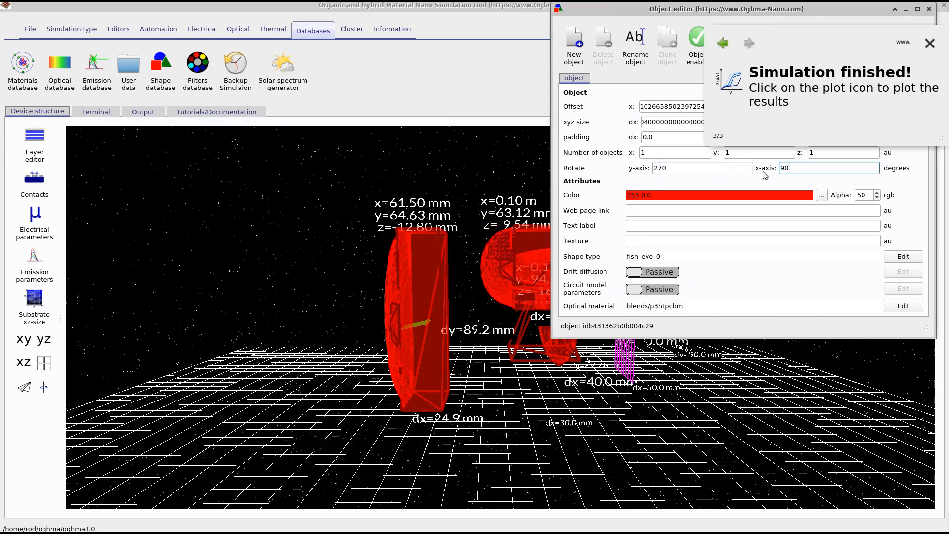
{"action": "left_click", "coordinate": [930, 44]}
{"action": "left_click", "coordinate": [930, 9]}
- Resize the fish_eye_0 lens to about 19 mm by 0.1 m and move it to about x=93.04 mm, y=54.91 mm, z=-9.56 mm
{"action": "left_click", "coordinate": [516, 271]}
{"action": "left_click_drag", "start_coordinate": [582, 308], "coordinate": [528, 447]}
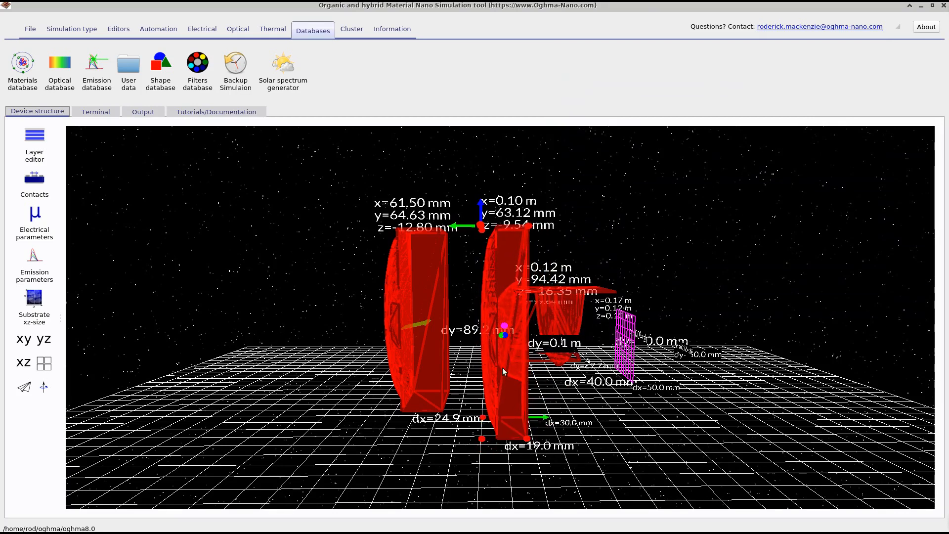
{"action": "left_click_drag", "start_coordinate": [503, 367], "coordinate": [497, 363]}
{"action": "key", "text": "alt+Tab"}
- Delete the separate cut_out object and the original merged lens, keeping only the fish_eye_0 lens
{"action": "left_click_drag", "start_coordinate": [622, 246], "coordinate": [566, 263]}
{"action": "left_click_drag", "start_coordinate": [450, 315], "coordinate": [624, 246]}
{"action": "right_click", "coordinate": [624, 245]}
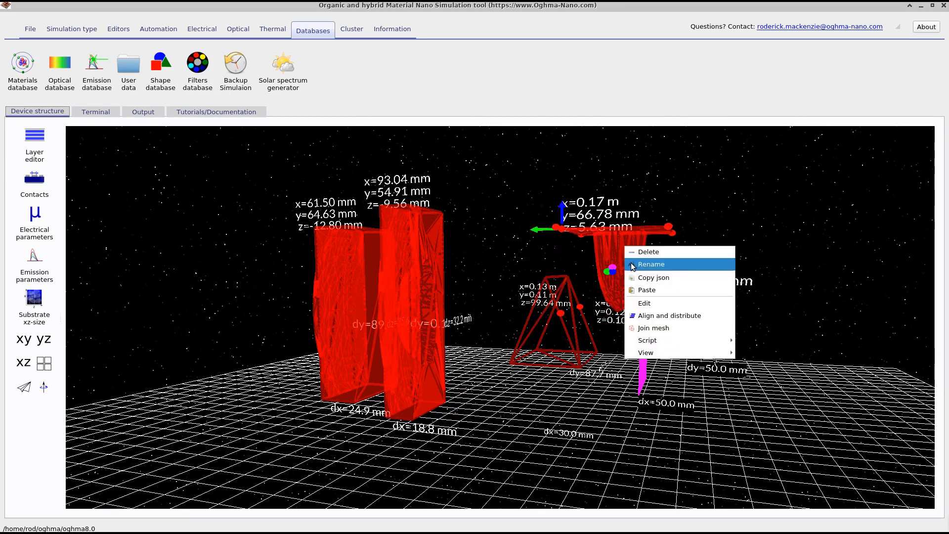
{"action": "left_click", "coordinate": [638, 252]}
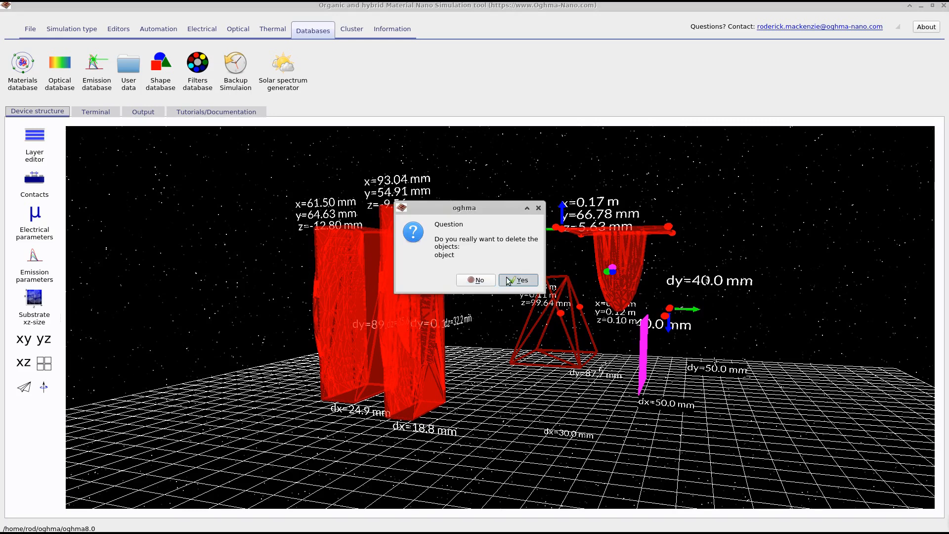
{"action": "left_click", "coordinate": [509, 281]}
{"action": "left_click", "coordinate": [354, 283]}
{"action": "right_click", "coordinate": [354, 284]}
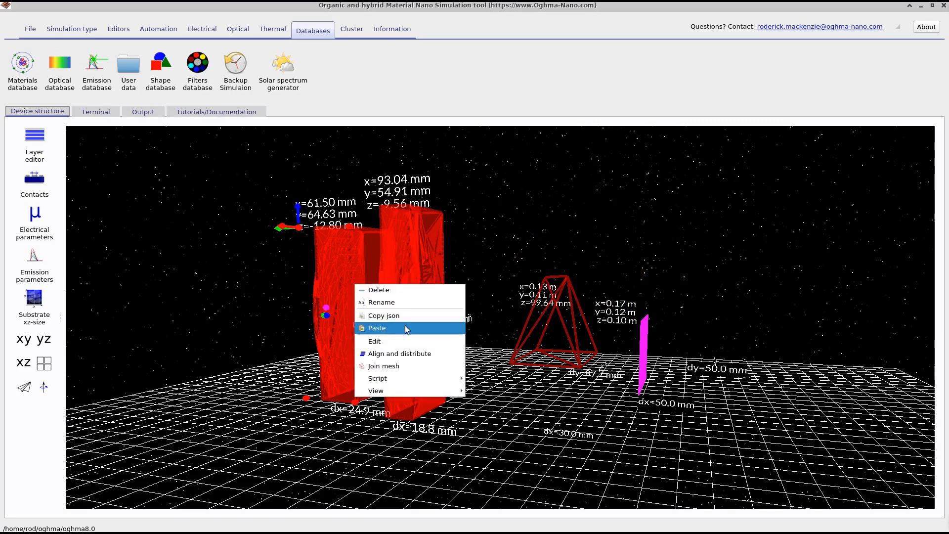
{"action": "left_click", "coordinate": [408, 291]}
{"action": "left_click", "coordinate": [512, 278]}
- Widen the fish_eye_0 lens, bringing dx to about 33.9 mm, and compare its profile with the fisheye diagram
{"action": "left_click_drag", "start_coordinate": [481, 296], "coordinate": [337, 333]}
{"action": "left_click_drag", "start_coordinate": [432, 344], "coordinate": [355, 344]}
{"action": "left_click", "coordinate": [334, 339]}
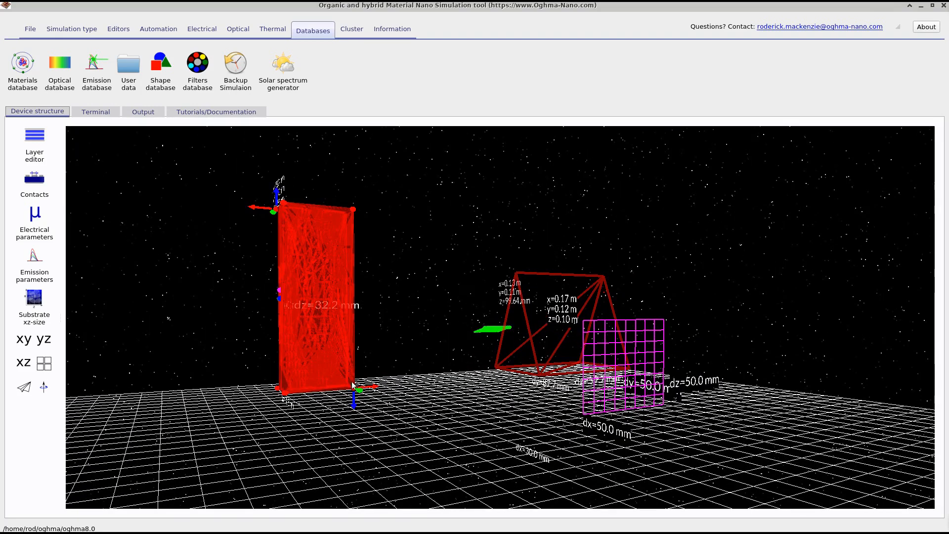
{"action": "left_click_drag", "start_coordinate": [352, 387], "coordinate": [412, 387]}
{"action": "left_click_drag", "start_coordinate": [242, 362], "coordinate": [179, 310]}
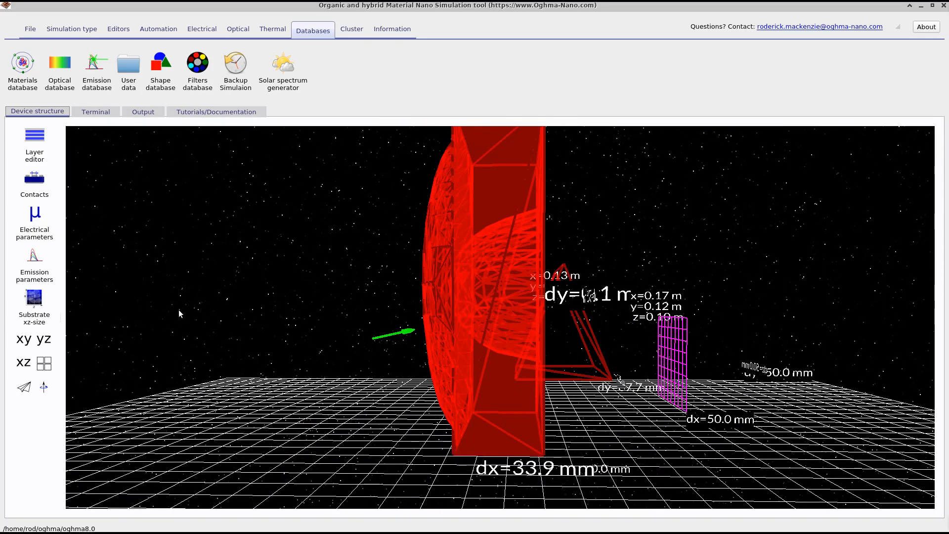
{"action": "key", "text": "alt+Tab"}
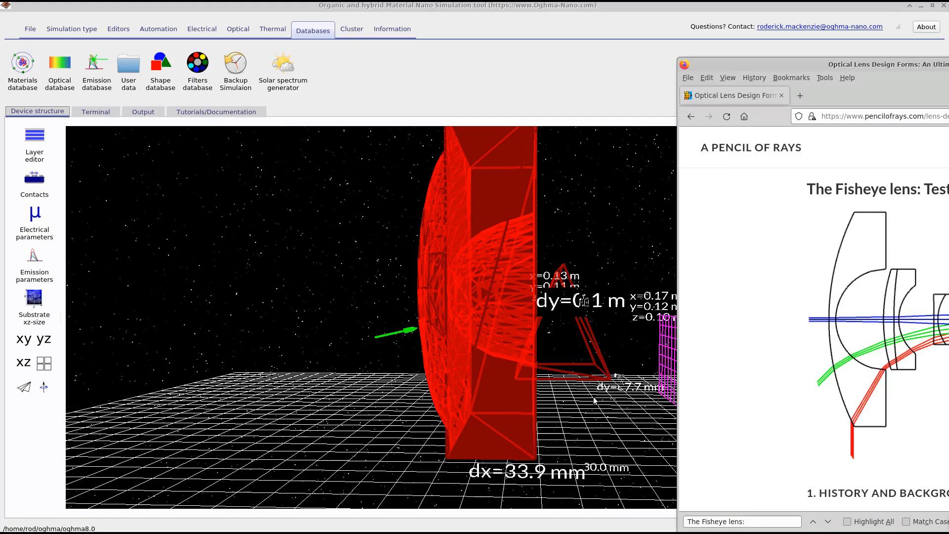
- Assign a different optical material to the fish_eye_0 lens from the materials database
{"action": "left_click", "coordinate": [611, 237]}
{"action": "left_click_drag", "start_coordinate": [614, 238], "coordinate": [668, 239]}
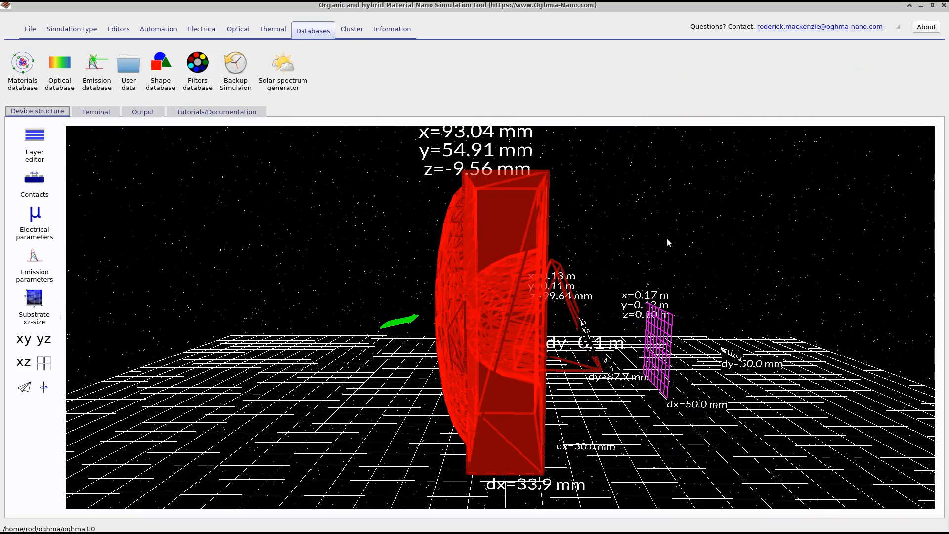
{"action": "key", "text": "alt+Tab"}
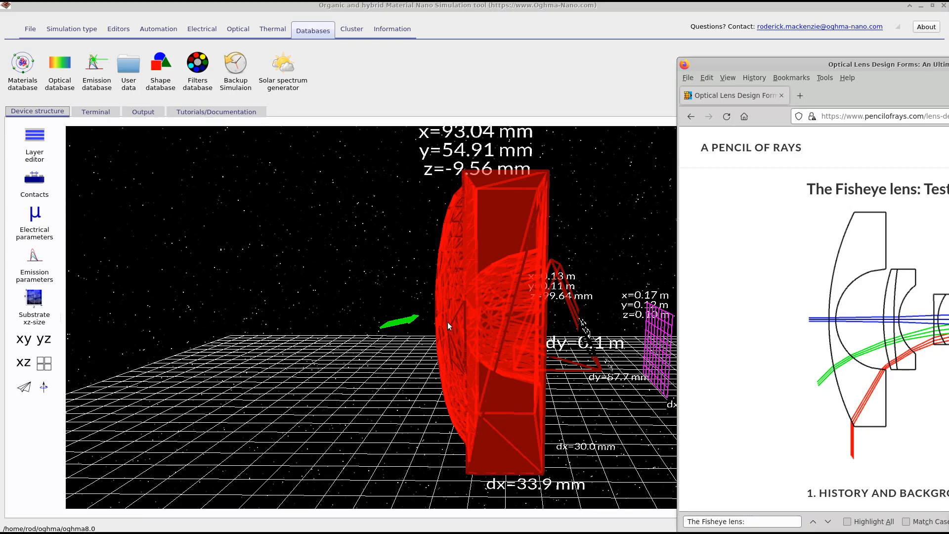
{"action": "left_click", "coordinate": [490, 281]}
{"action": "right_click", "coordinate": [490, 281]}
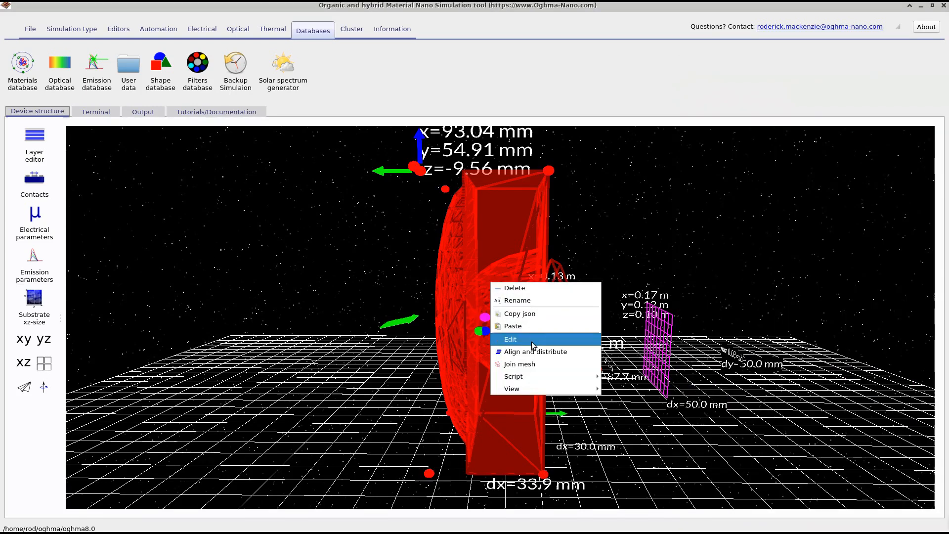
{"action": "left_click", "coordinate": [532, 340]}
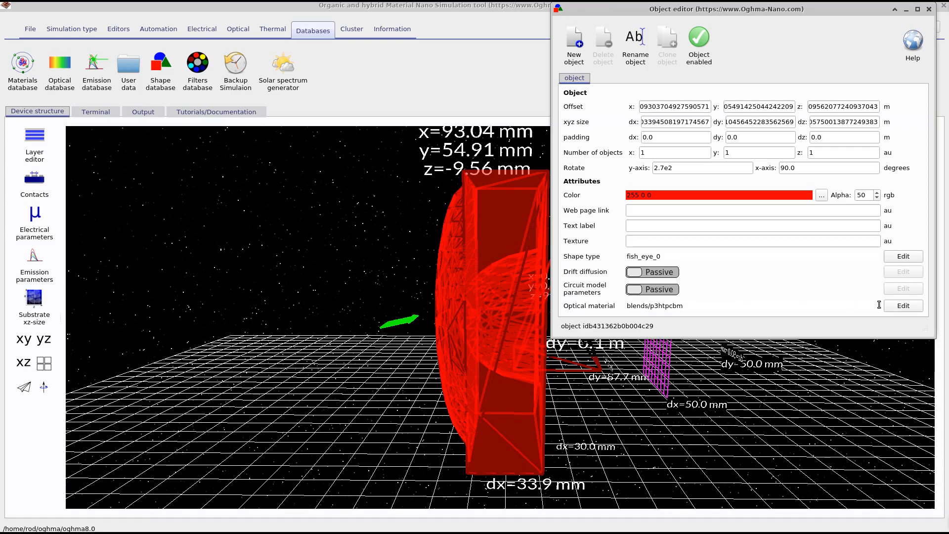
{"action": "left_click", "coordinate": [904, 306]}
{"action": "double_click", "coordinate": [355, 222]}
{"action": "double_click", "coordinate": [357, 183]}
{"action": "left_click", "coordinate": [315, 187]}
{"action": "double_click", "coordinate": [315, 187]}
{"action": "left_click", "coordinate": [929, 9]}
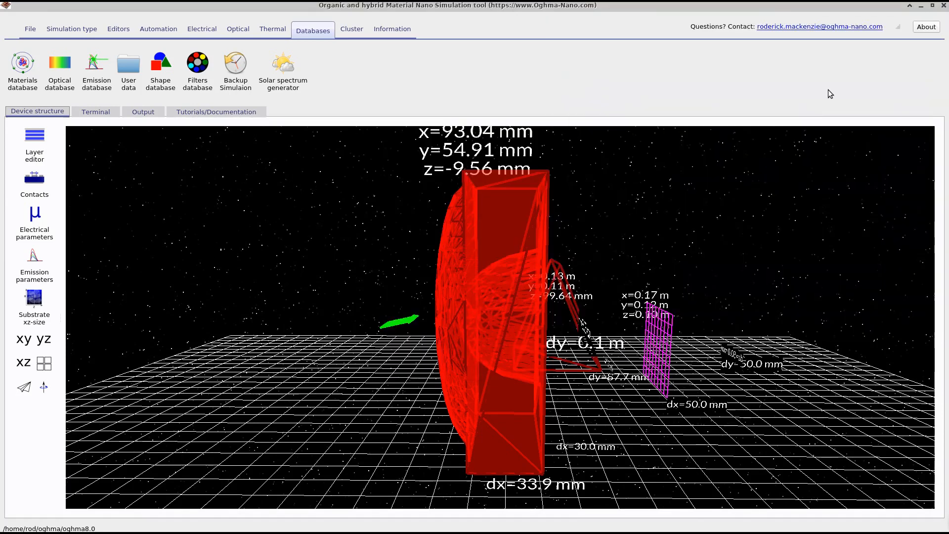
- Move the fish_eye_0 lens into the beam path at about x=74.01 mm, y=87.07 mm, z=0.10 m and shrink it to about 18.1 mm by 81.2 mm
{"action": "left_click_drag", "start_coordinate": [590, 283], "coordinate": [387, 343]}
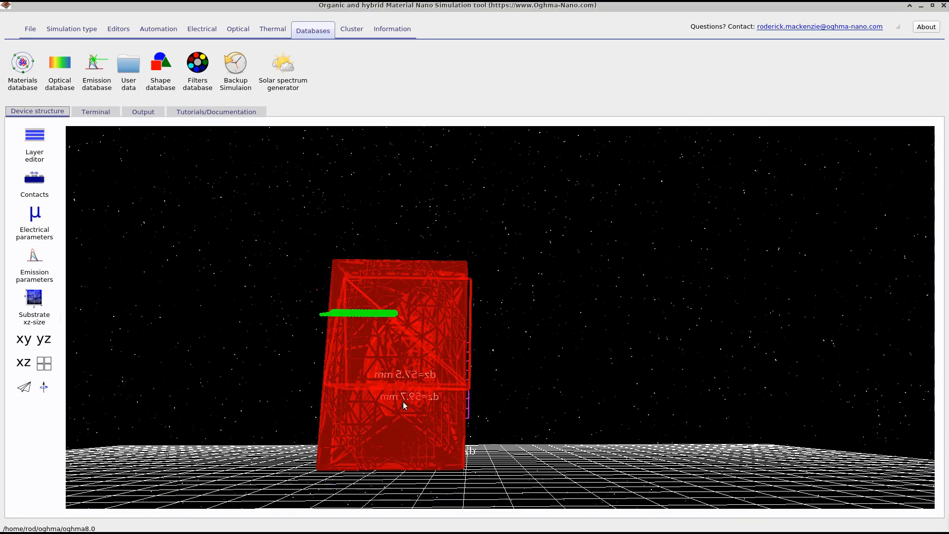
{"action": "left_click_drag", "start_coordinate": [471, 445], "coordinate": [474, 419]}
{"action": "left_click", "coordinate": [523, 388]}
{"action": "left_click_drag", "start_coordinate": [512, 391], "coordinate": [588, 357]}
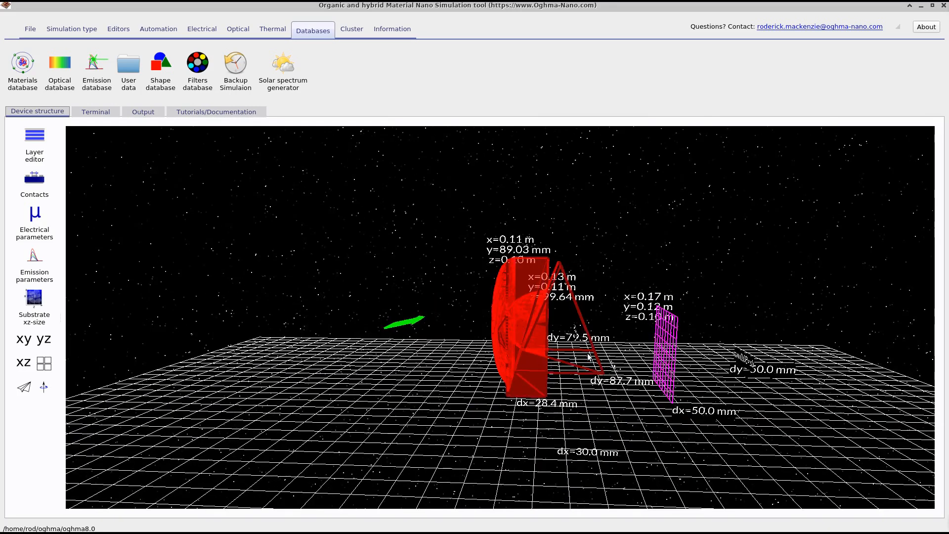
{"action": "left_click_drag", "start_coordinate": [511, 316], "coordinate": [449, 310]}
{"action": "left_click_drag", "start_coordinate": [484, 401], "coordinate": [461, 396]}
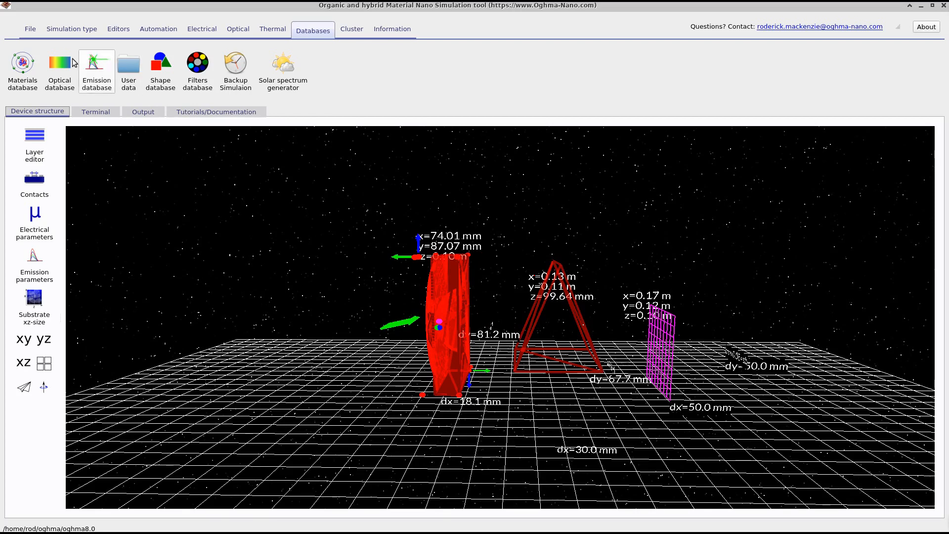
- Run the ray-tracing simulation and examine how the rays travel through the fisheye lens toward the prism and detector
{"action": "left_click", "coordinate": [30, 29]}
{"action": "left_click", "coordinate": [147, 69]}
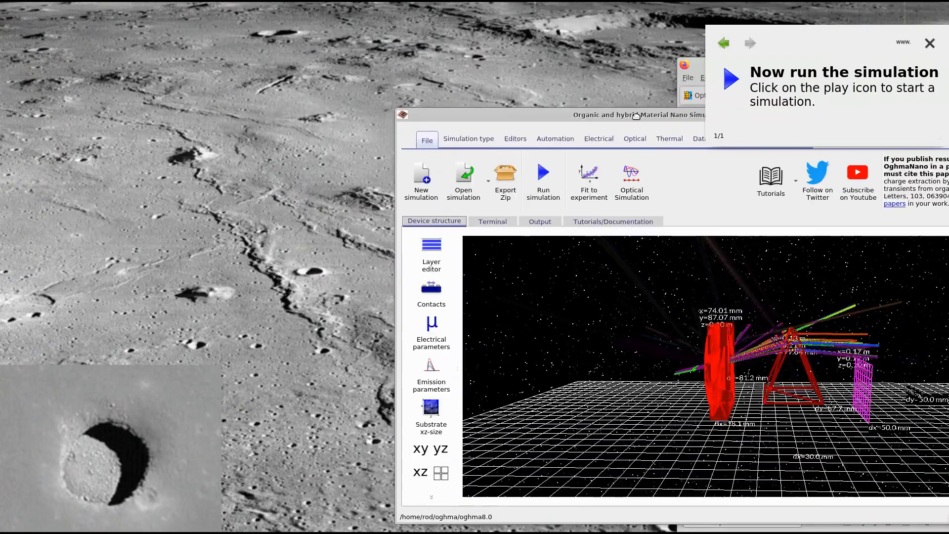
{"action": "left_click_drag", "start_coordinate": [636, 115], "coordinate": [397, 55]}
{"action": "scroll", "coordinate": [437, 250], "scroll_direction": "up", "scroll_amount": 5}
{"action": "left_click_drag", "start_coordinate": [410, 299], "coordinate": [378, 368]}
{"action": "left_click", "coordinate": [304, 115]}
{"action": "mouse_move", "coordinate": [570, 232]}
{"action": "left_mouse_down"}
{"action": "mouse_move", "coordinate": [487, 225]}
{"action": "mouse_move", "coordinate": [523, 217]}
{"action": "mouse_move", "coordinate": [575, 224]}
{"action": "left_mouse_up"}
{"action": "left_click_drag", "start_coordinate": [380, 382], "coordinate": [380, 382]}
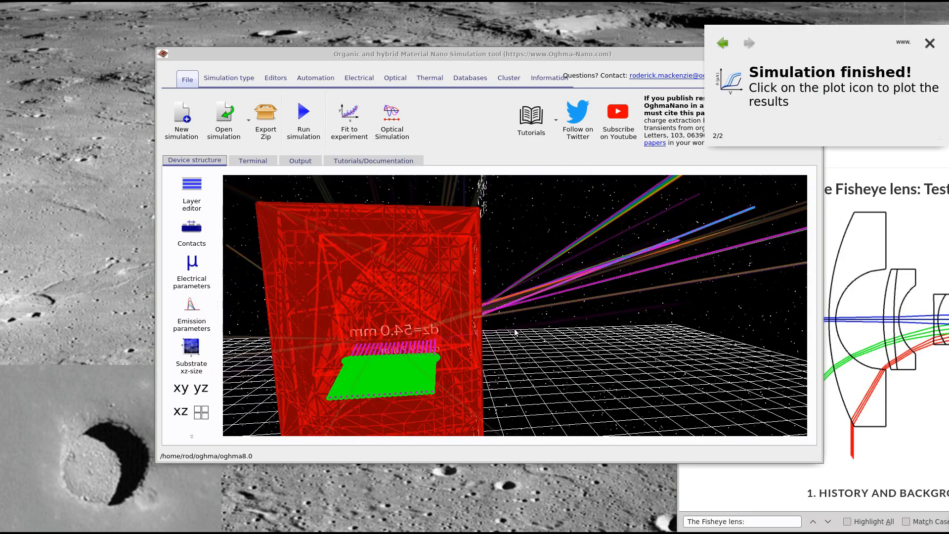
{"action": "left_click_drag", "start_coordinate": [504, 335], "coordinate": [495, 338]}
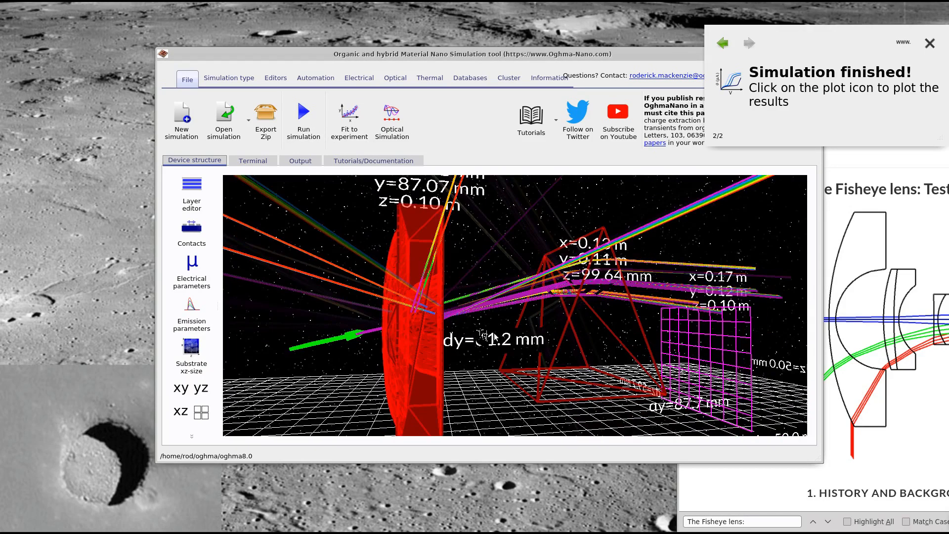
- Shift the lens to about x=72.28 mm, y=83.67 mm, lower the light source, and rerun the ray trace
{"action": "mouse_move", "coordinate": [408, 330]}
{"action": "left_mouse_down"}
{"action": "mouse_move", "coordinate": [424, 348]}
{"action": "mouse_move", "coordinate": [573, 306]}
{"action": "mouse_move", "coordinate": [524, 322]}
{"action": "mouse_move", "coordinate": [561, 330]}
{"action": "mouse_move", "coordinate": [415, 340]}
{"action": "left_mouse_up"}
{"action": "left_click", "coordinate": [342, 339]}
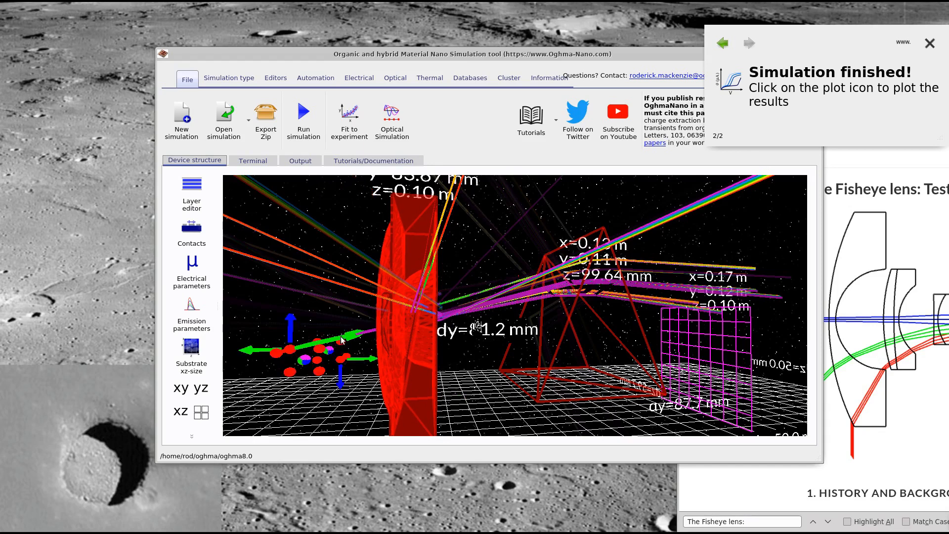
{"action": "mouse_move", "coordinate": [307, 360]}
{"action": "left_mouse_down"}
{"action": "mouse_move", "coordinate": [311, 370]}
{"action": "mouse_move", "coordinate": [319, 350]}
{"action": "mouse_move", "coordinate": [310, 346]}
{"action": "left_mouse_up"}
{"action": "left_click", "coordinate": [308, 306]}
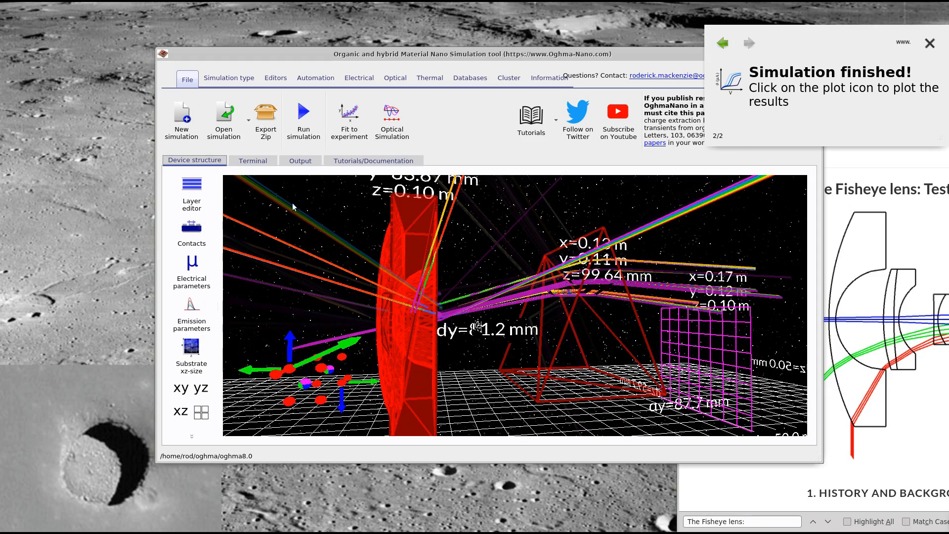
{"action": "left_click", "coordinate": [315, 113]}
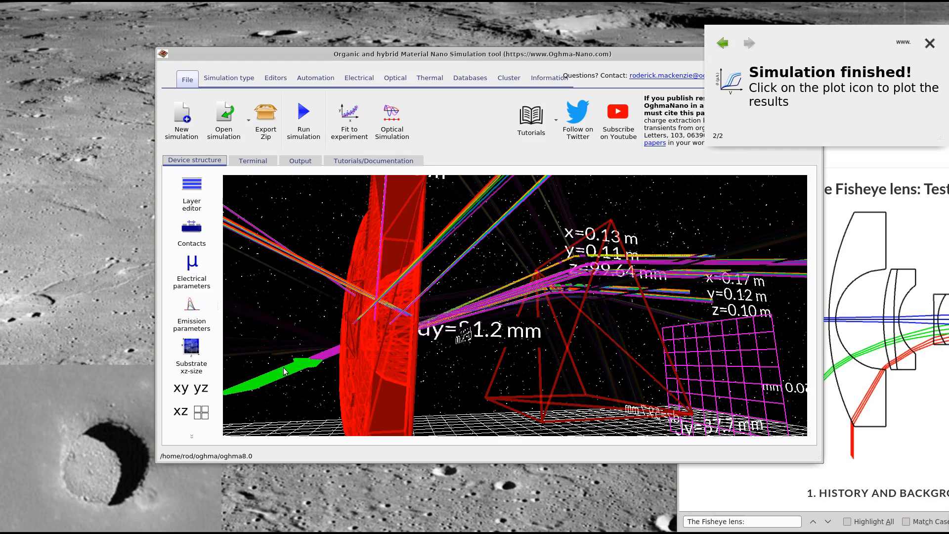
- Tilt the light source to about 143 degrees about the x-axis so it aims steeply up at the lens, and rerun the ray trace
{"action": "scroll", "coordinate": [302, 390], "scroll_direction": "down", "scroll_amount": 2}
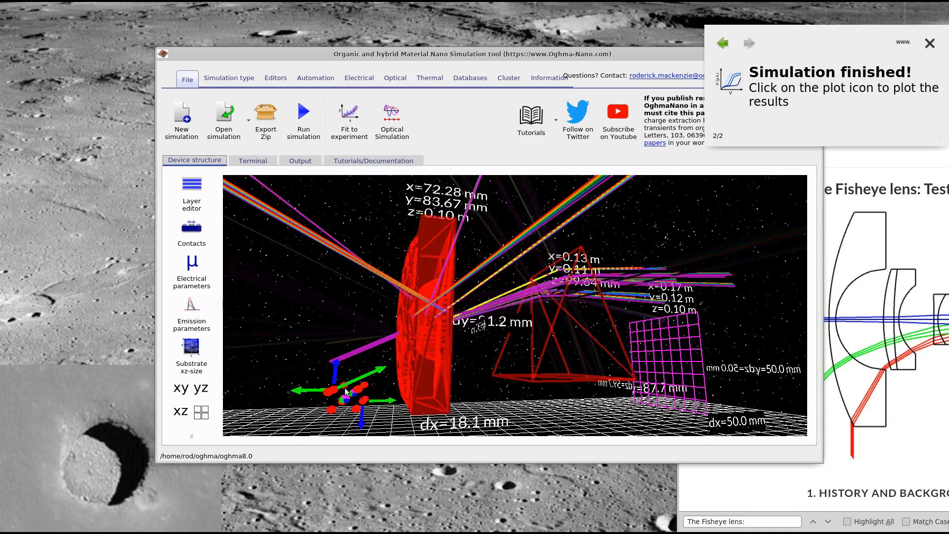
{"action": "left_click", "coordinate": [940, 262]}
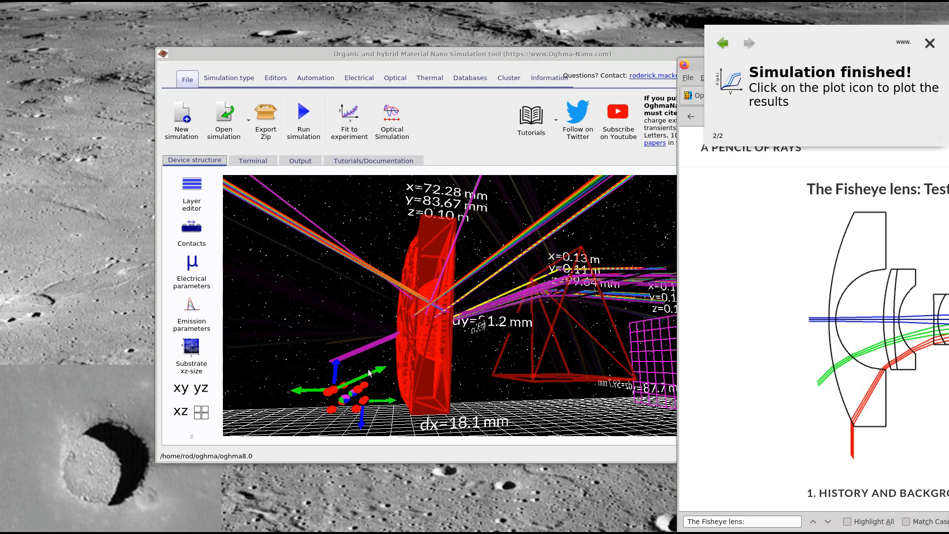
{"action": "left_click", "coordinate": [346, 401]}
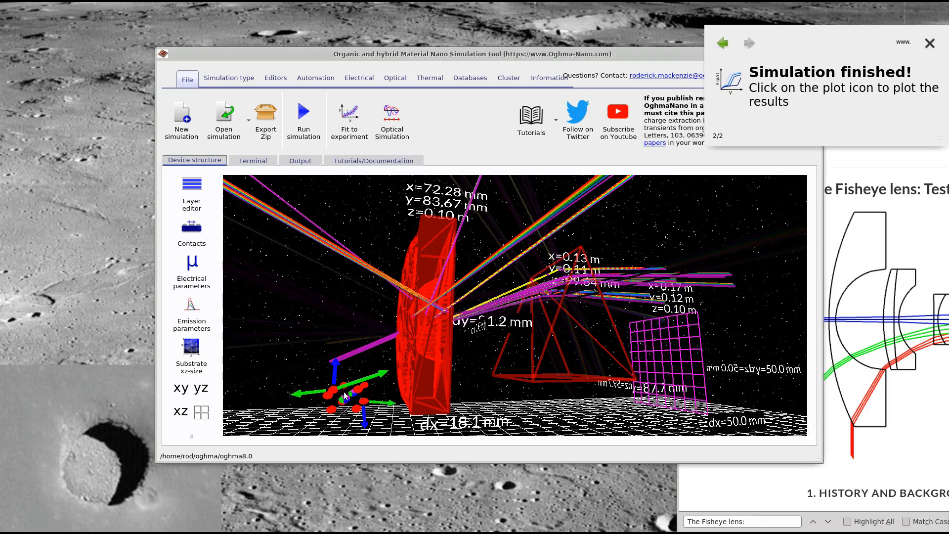
{"action": "left_click_drag", "start_coordinate": [345, 409], "coordinate": [346, 416]}
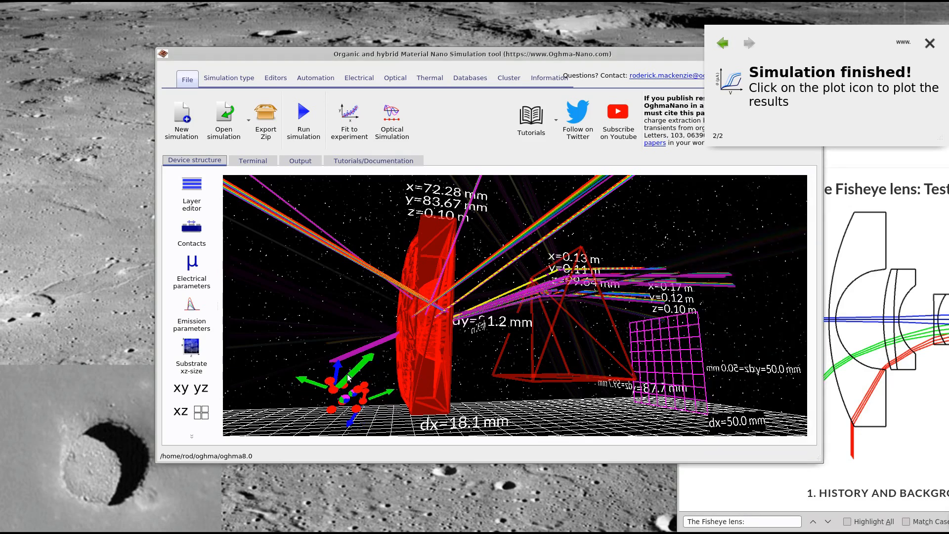
{"action": "left_click", "coordinate": [304, 124]}
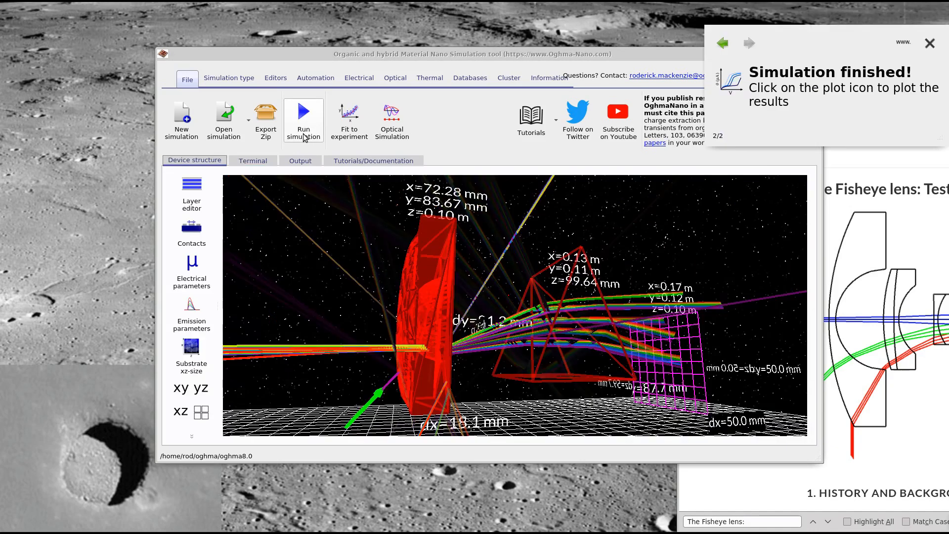
{"action": "left_click_drag", "start_coordinate": [347, 277], "coordinate": [316, 277]}
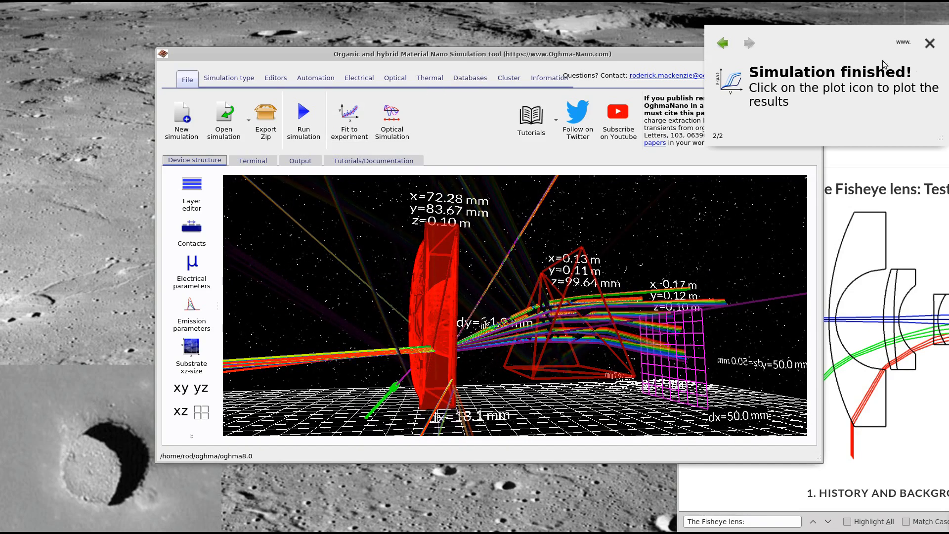
{"action": "left_click", "coordinate": [929, 45]}
{"action": "left_click_drag", "start_coordinate": [502, 221], "coordinate": [662, 236]}
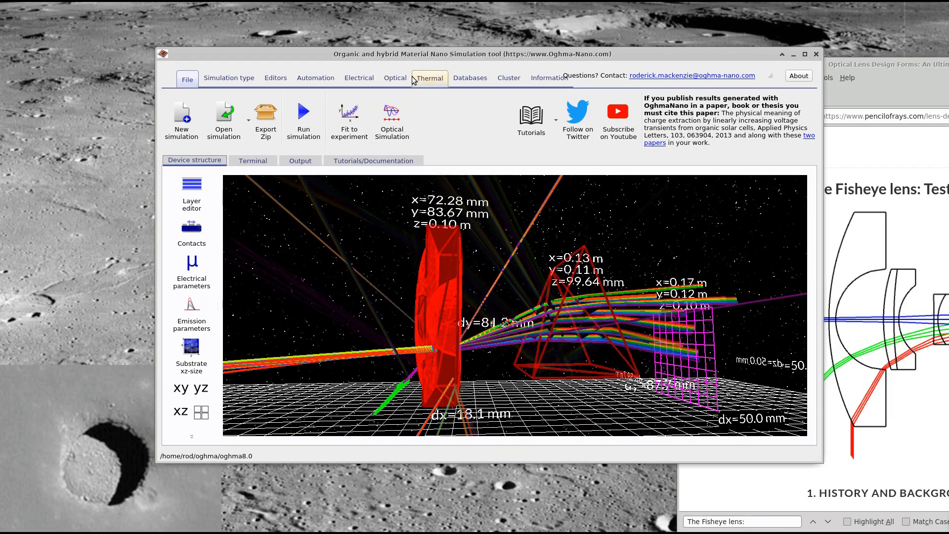
- Turn off the simulation of reflected rays in the ray trace settings
{"action": "left_click", "coordinate": [413, 80]}
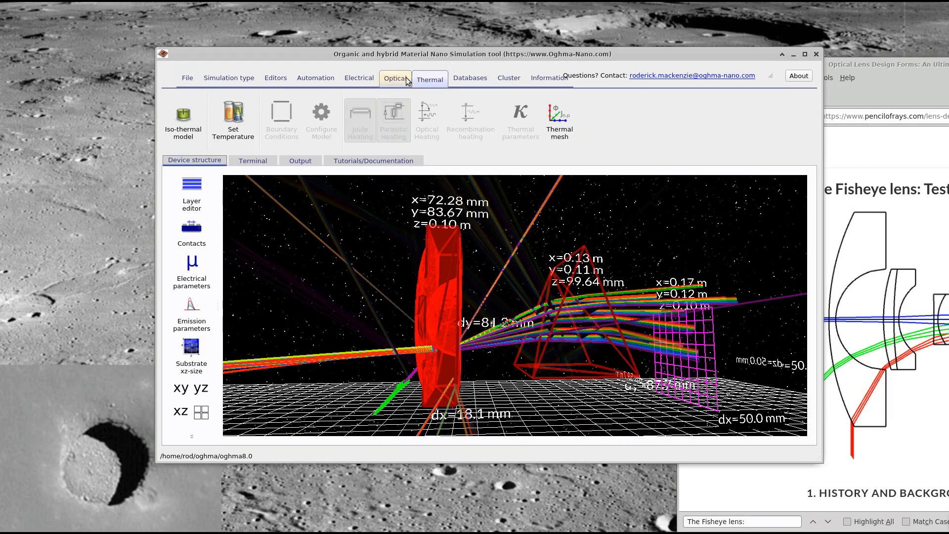
{"action": "left_click", "coordinate": [396, 79]}
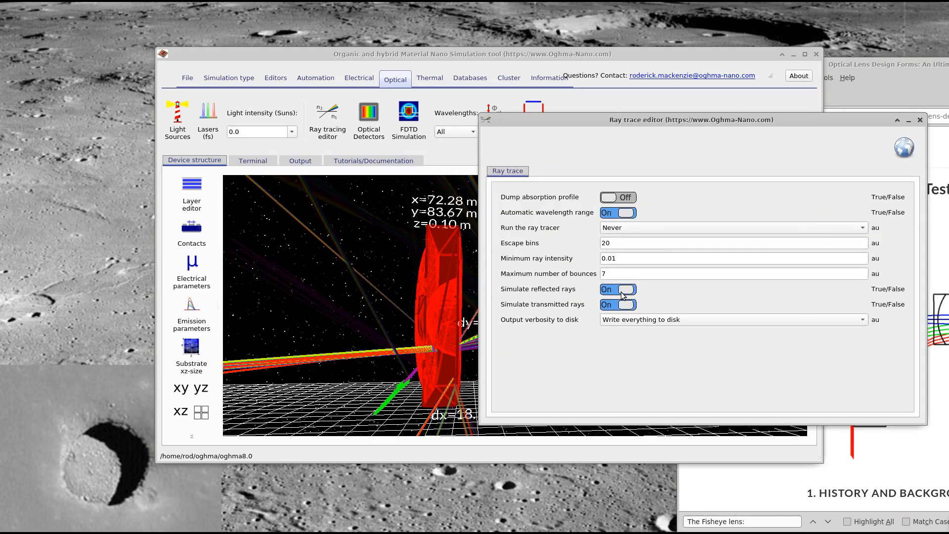
{"action": "left_click", "coordinate": [939, 249]}
{"action": "left_click_drag", "start_coordinate": [755, 70], "coordinate": [494, 55]}
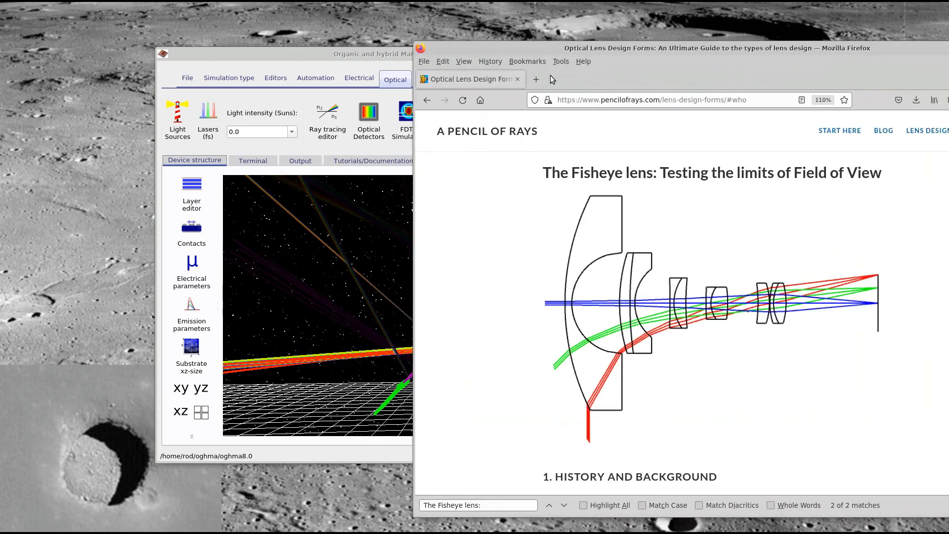
{"action": "left_click_drag", "start_coordinate": [551, 47], "coordinate": [948, 49]}
{"action": "left_click", "coordinate": [618, 288]}
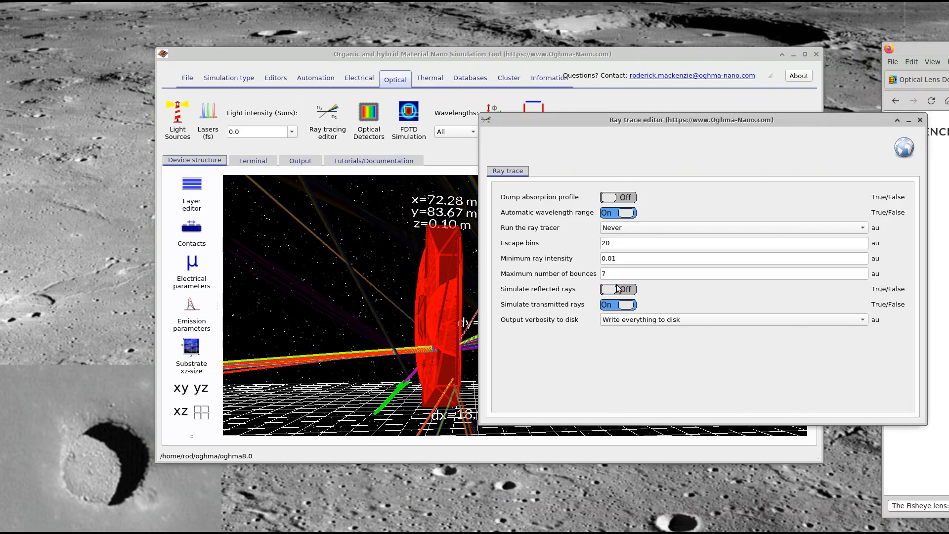
- Rerun the simulation without reflected rays and compare the ray paths with the fisheye lens diagram
{"action": "left_click", "coordinate": [532, 112]}
{"action": "left_click", "coordinate": [187, 78]}
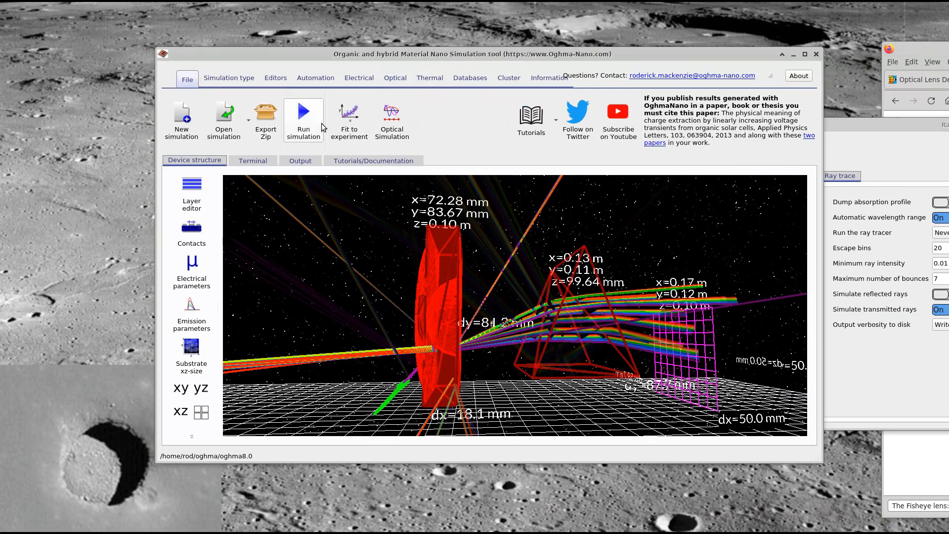
{"action": "left_click", "coordinate": [306, 121]}
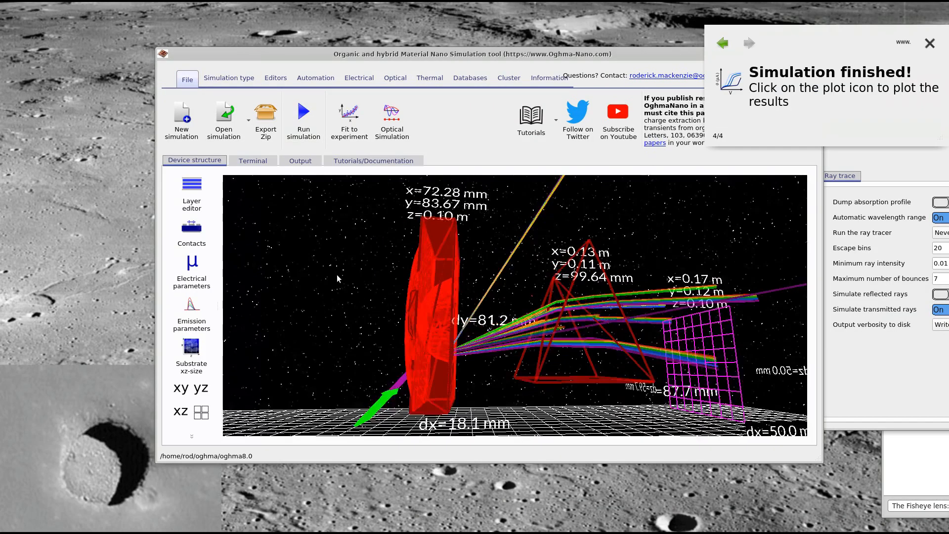
{"action": "left_click_drag", "start_coordinate": [338, 277], "coordinate": [345, 282]}
{"action": "left_click", "coordinate": [948, 277]}
{"action": "left_click_drag", "start_coordinate": [948, 49], "coordinate": [729, 86]}
{"action": "left_click_drag", "start_coordinate": [558, 87], "coordinate": [827, 83]}
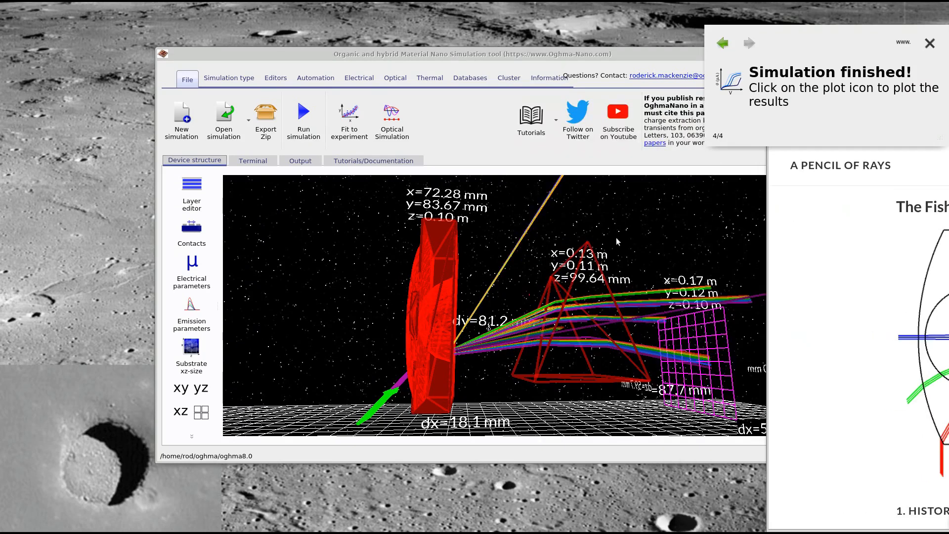
- Set the light source's number of objects in y to 20 and raise the resulting array in front of the lens
{"action": "right_click", "coordinate": [388, 396]}
{"action": "left_click", "coordinate": [428, 455]}
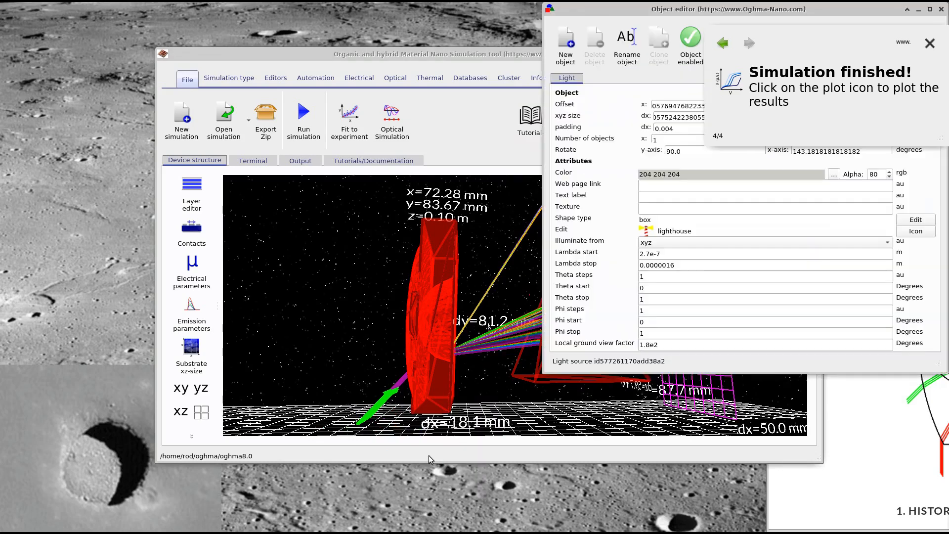
{"action": "left_click", "coordinate": [930, 43]}
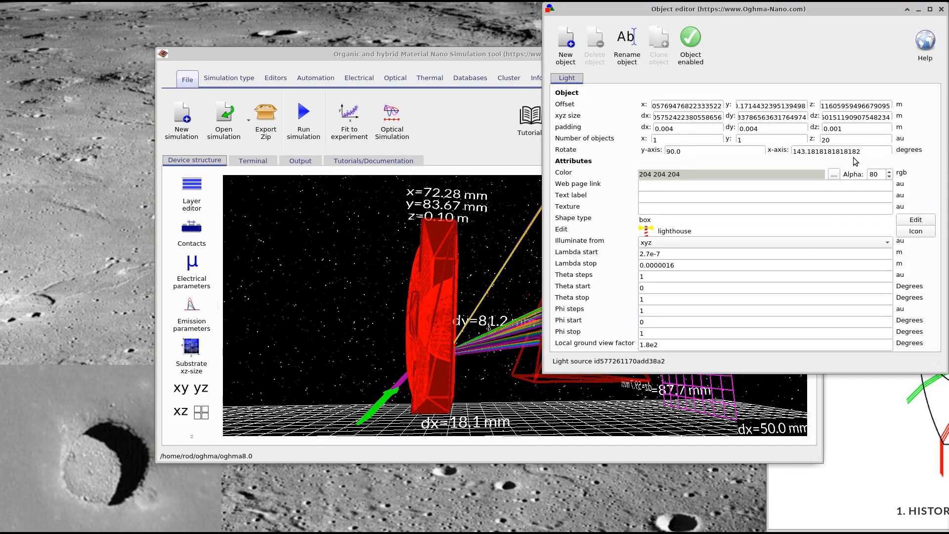
{"action": "double_click", "coordinate": [772, 139]}
{"action": "type", "text": "20"}
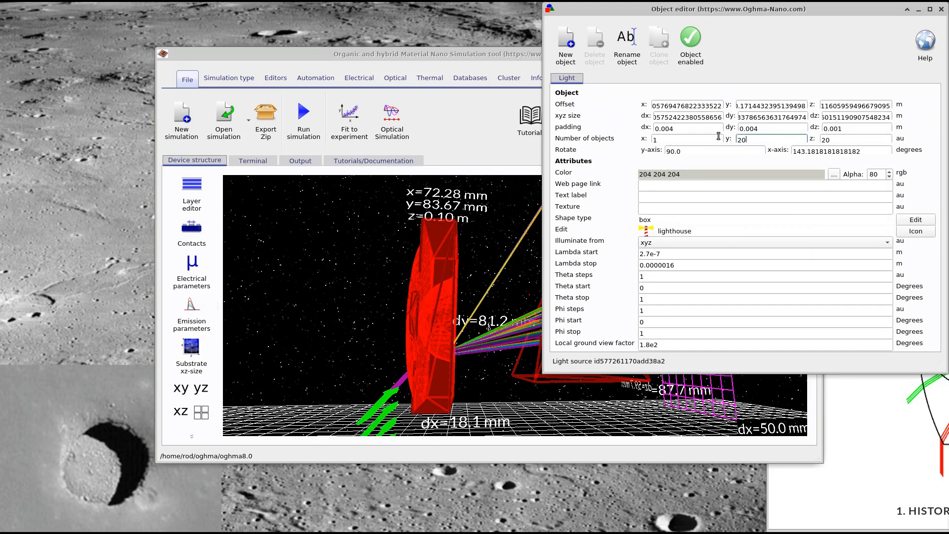
{"action": "left_click", "coordinate": [382, 396]}
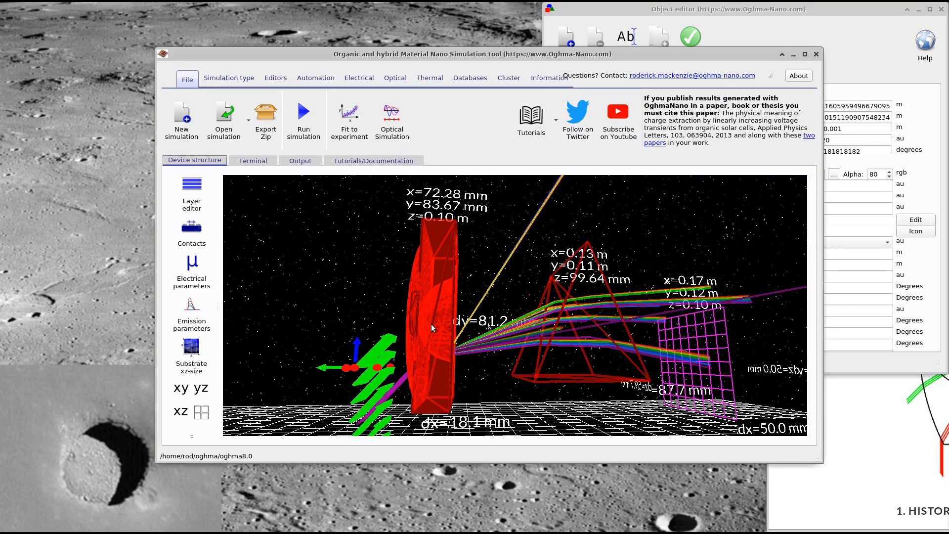
- Set the light source's dy padding to 0.001 m and raise the denser array further along the lens's curved face
{"action": "left_click", "coordinate": [919, 176]}
{"action": "left_click", "coordinate": [760, 130]}
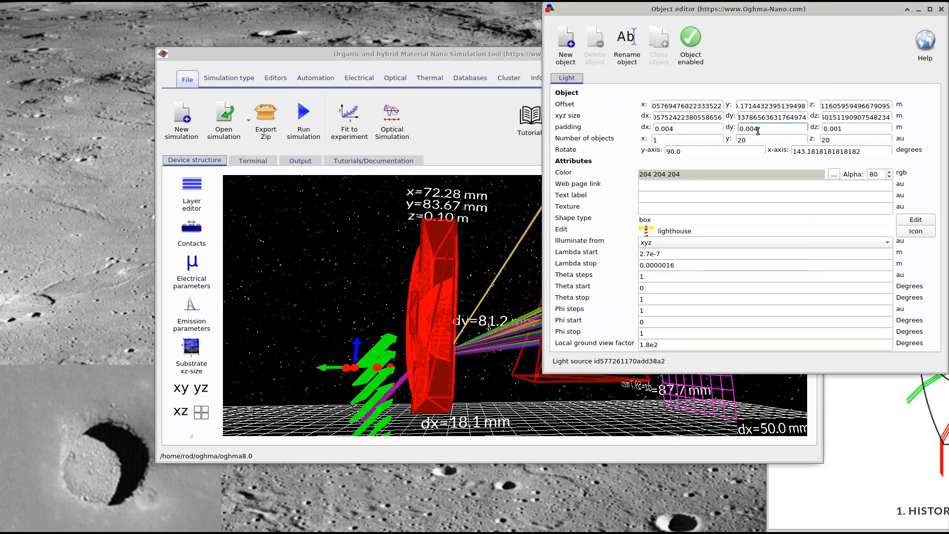
{"action": "type", "text": "1"}
{"action": "left_click", "coordinate": [387, 370]}
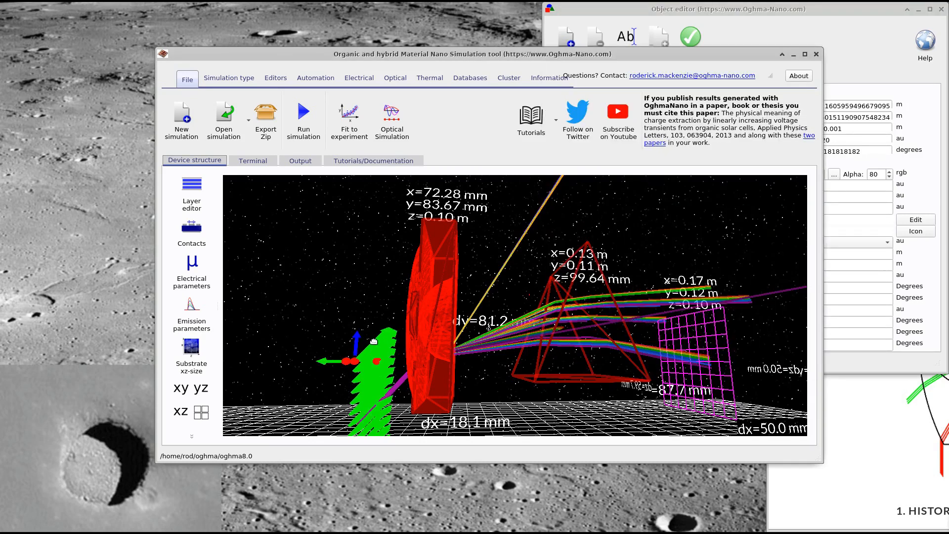
{"action": "left_click", "coordinate": [910, 149]}
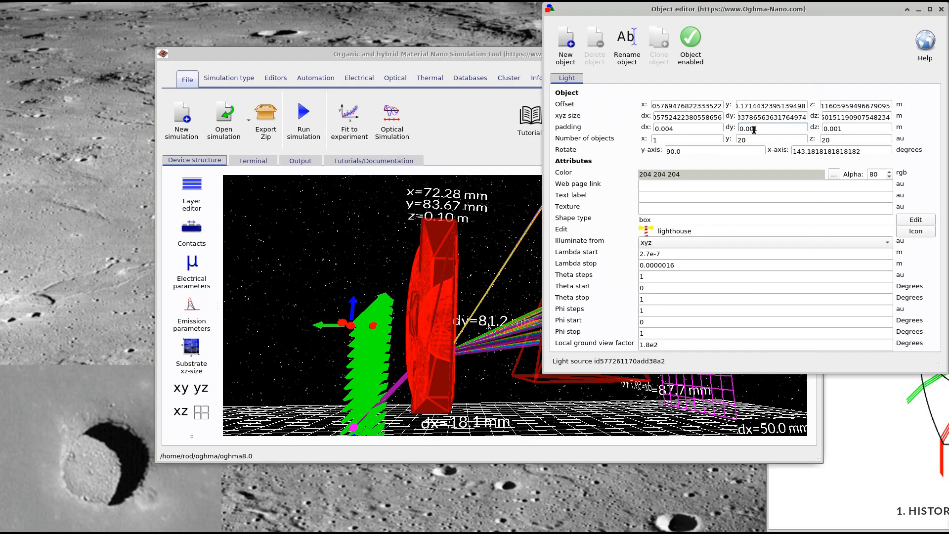
- Set the light source's dy padding to 0.00011 m and its number of objects in y to 10
{"action": "type", "text": "05"}
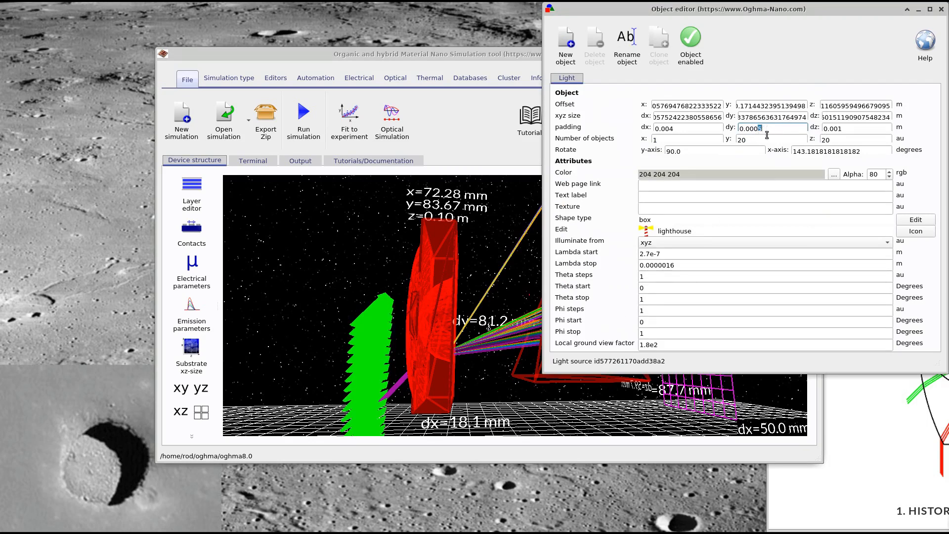
{"action": "type", "text": "1"}
{"action": "left_click", "coordinate": [421, 346]}
{"action": "left_click", "coordinate": [847, 148]}
{"action": "type", "text": "1"}
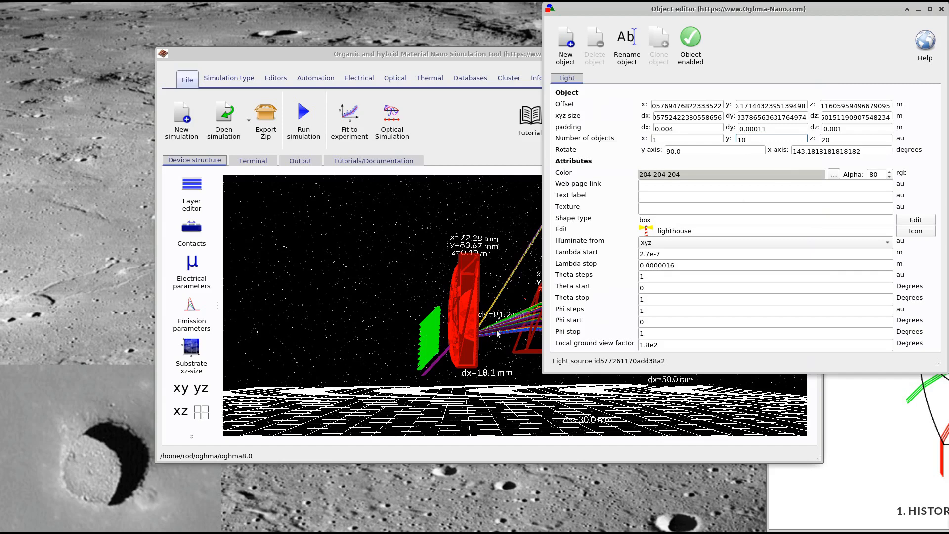
{"action": "left_click", "coordinate": [392, 305]}
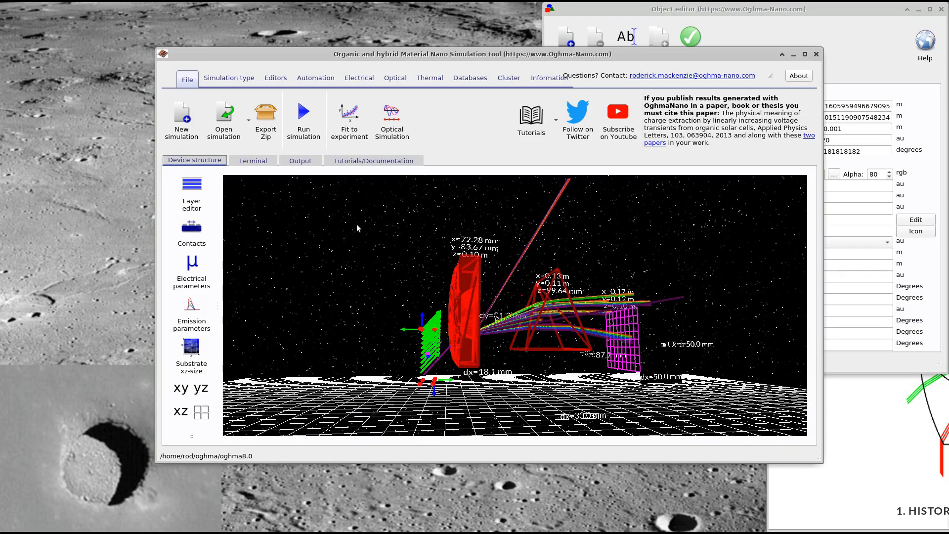
- Ray trace the dense array, then shift the light source down in front of the lens and rerun to examine the ray paths
{"action": "left_click", "coordinate": [313, 119]}
{"action": "scroll", "coordinate": [461, 336], "scroll_direction": "up", "scroll_amount": 5}
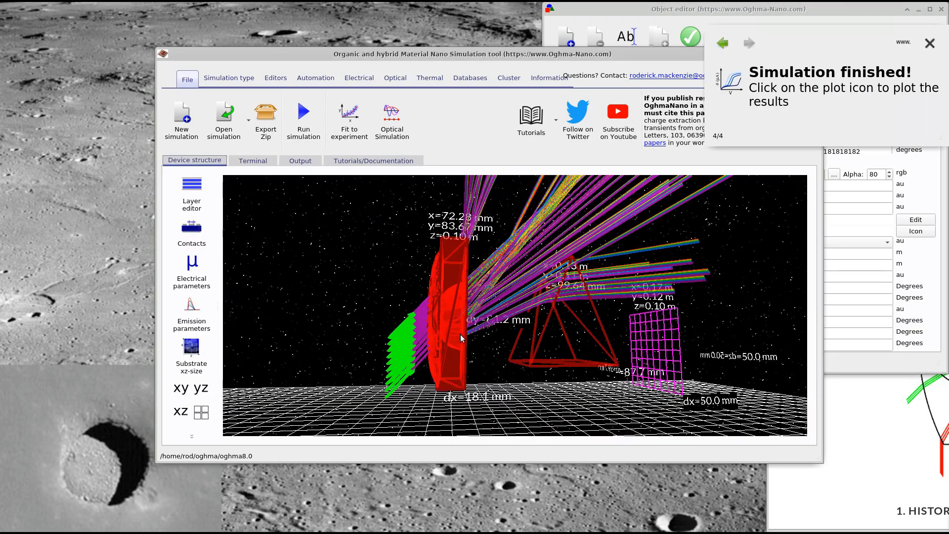
{"action": "scroll", "coordinate": [441, 367], "scroll_direction": "down", "scroll_amount": 4}
{"action": "left_click", "coordinate": [394, 363]}
{"action": "left_click", "coordinate": [311, 109]}
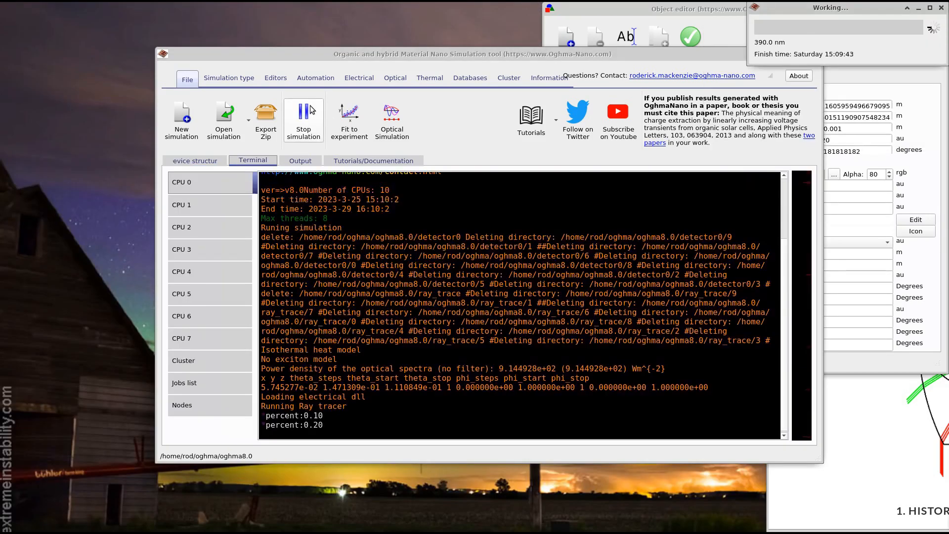
{"action": "left_click", "coordinate": [396, 367]}
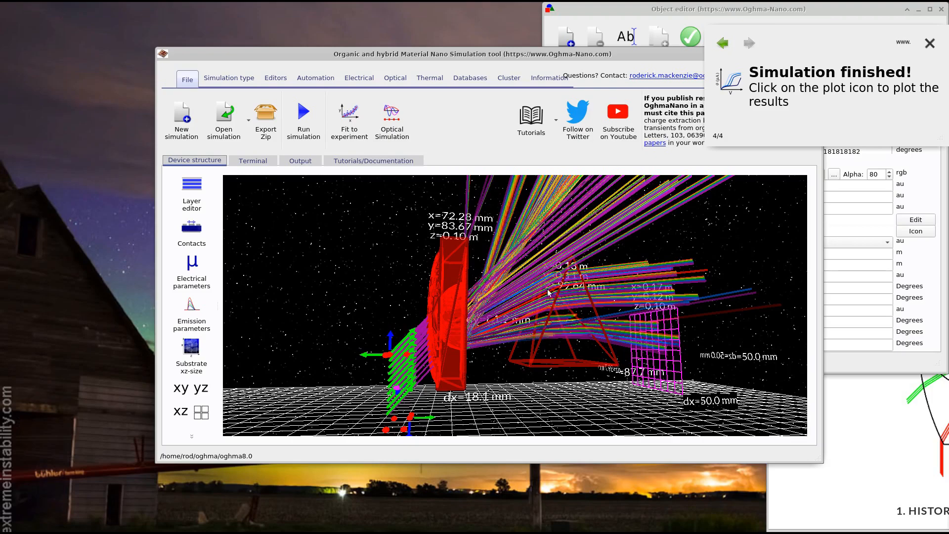
{"action": "mouse_move", "coordinate": [375, 319]}
{"action": "left_mouse_down"}
{"action": "mouse_move", "coordinate": [409, 318]}
{"action": "mouse_move", "coordinate": [361, 307]}
{"action": "mouse_move", "coordinate": [371, 309]}
{"action": "left_mouse_up"}
{"action": "scroll", "coordinate": [370, 305], "scroll_direction": "up", "scroll_amount": 3}
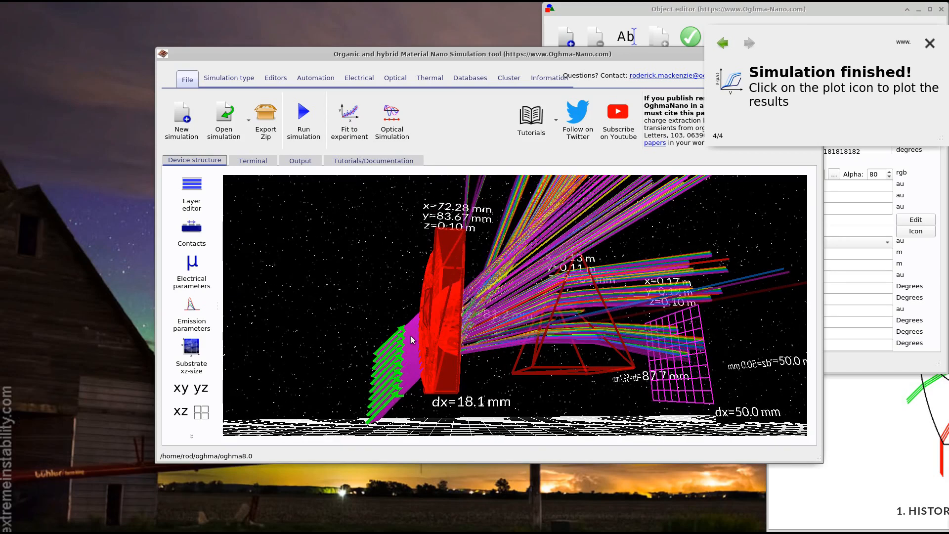
{"action": "left_click_drag", "start_coordinate": [366, 293], "coordinate": [413, 280]}
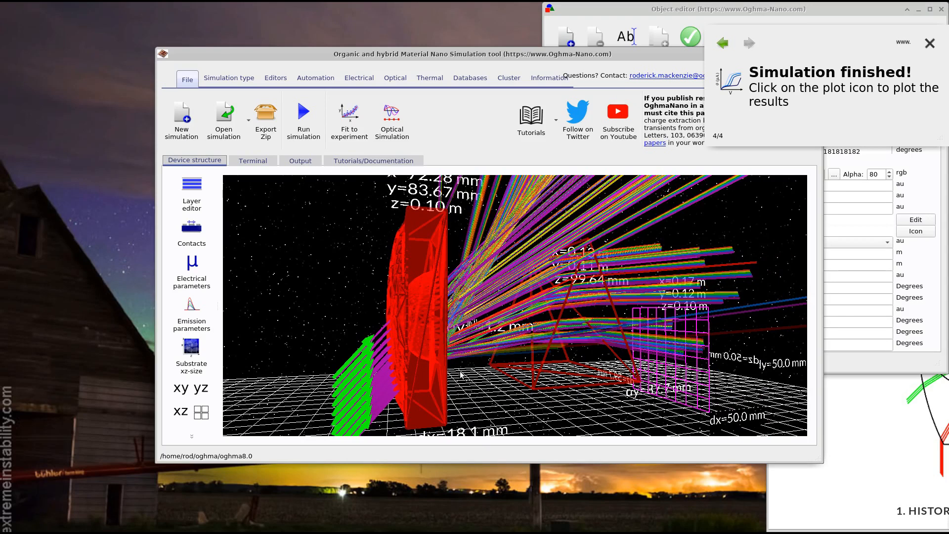
- Reduce the light source's number of objects in y to 1 and rerun the simulation
{"action": "left_click", "coordinate": [362, 378]}
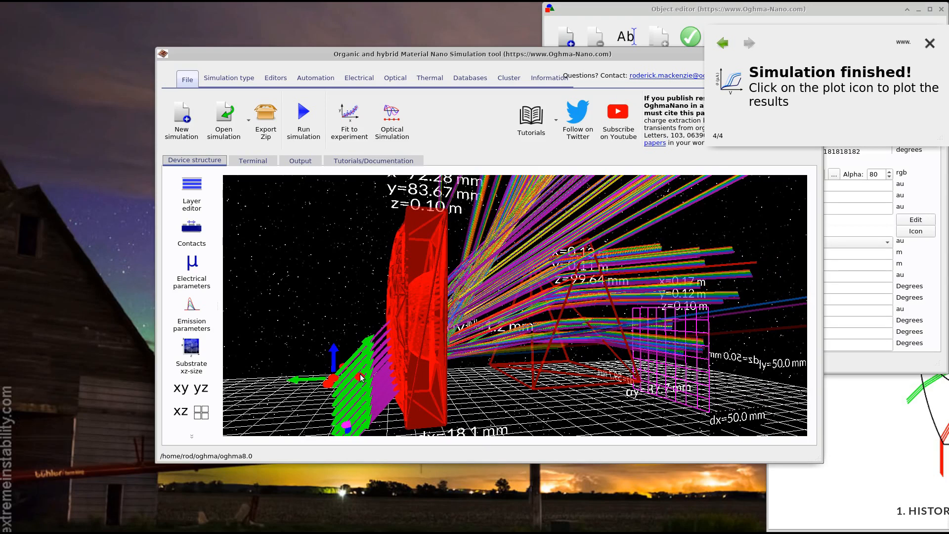
{"action": "left_click", "coordinate": [930, 43]}
{"action": "left_click", "coordinate": [926, 144]}
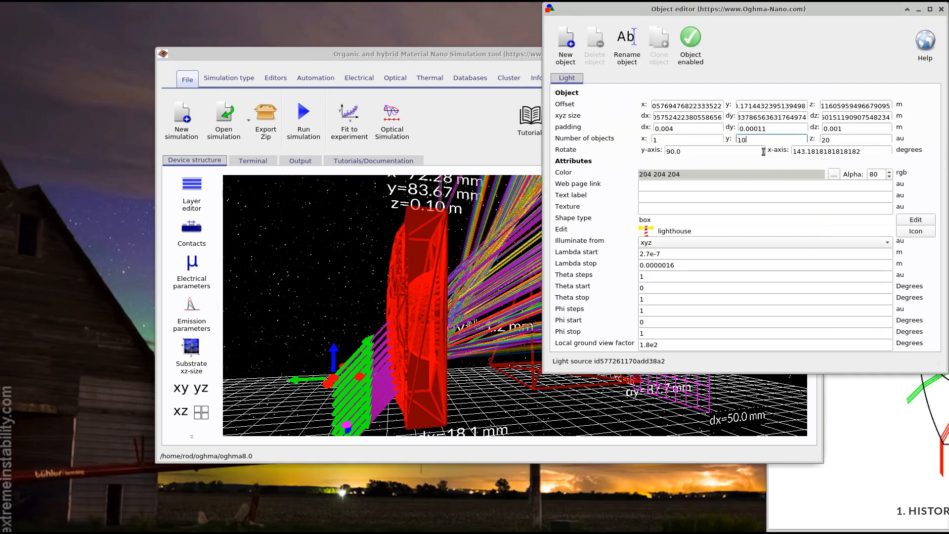
{"action": "left_click", "coordinate": [303, 119]}
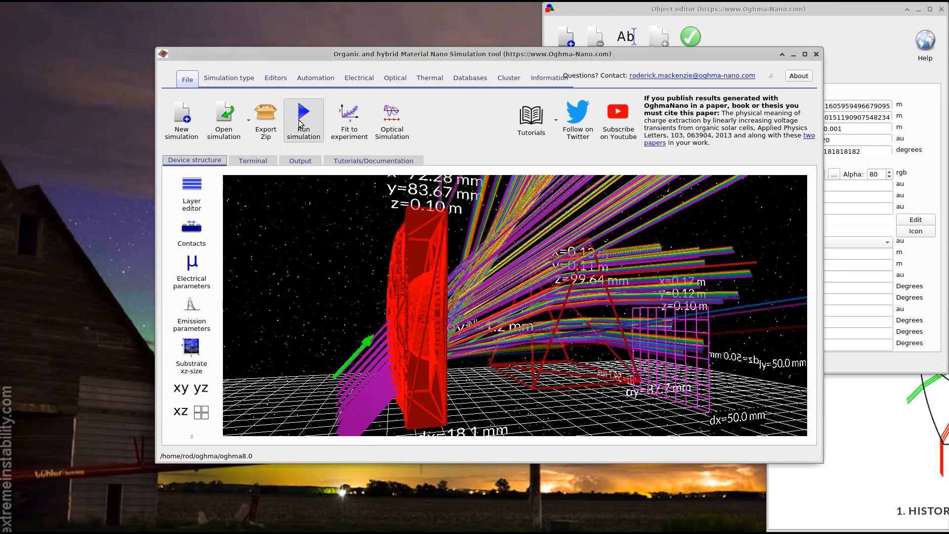
- Set the light source's x-axis rotation to 90 degrees, raise it to the middle of the lens and rerun the simulation
{"action": "right_click", "coordinate": [365, 345]}
{"action": "left_click", "coordinate": [382, 400]}
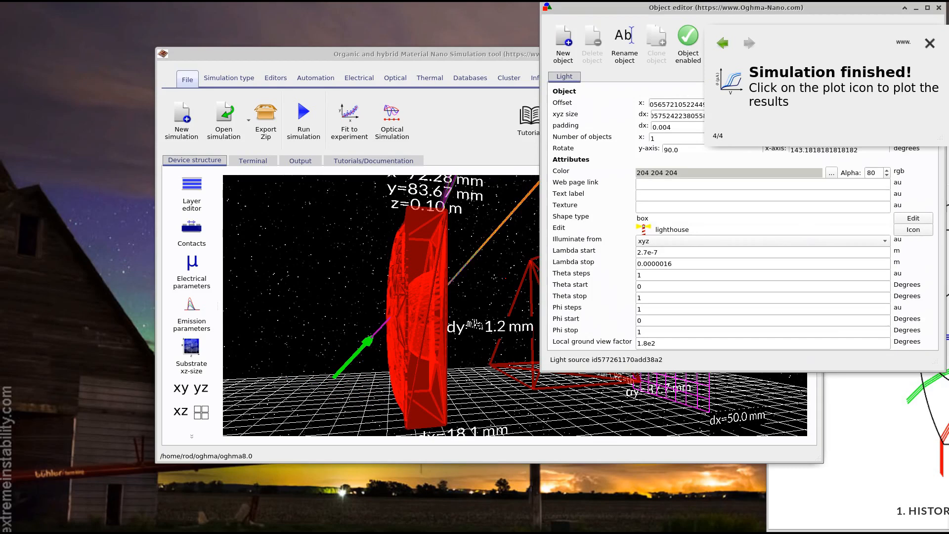
{"action": "left_click", "coordinate": [930, 44]}
{"action": "triple_click", "coordinate": [871, 146]}
{"action": "type", "text": "90"}
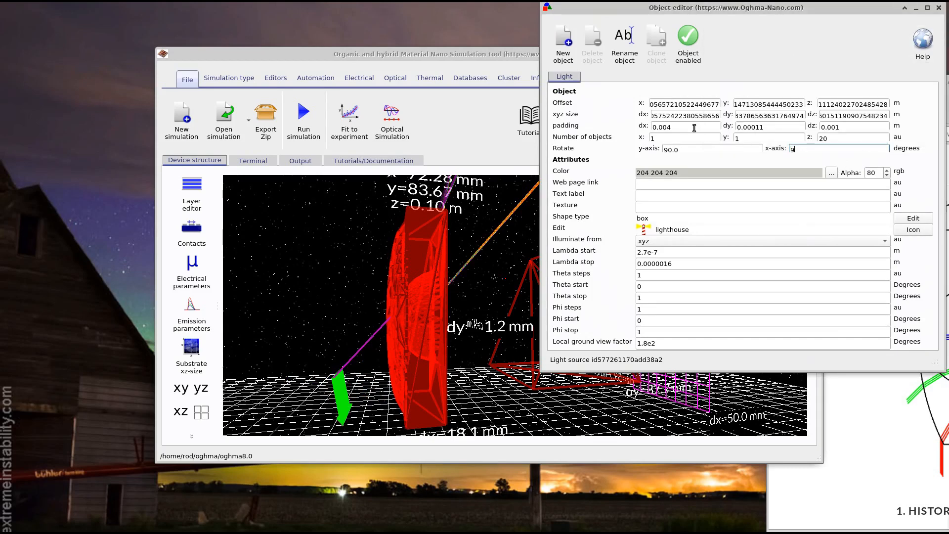
{"action": "left_click", "coordinate": [358, 380]}
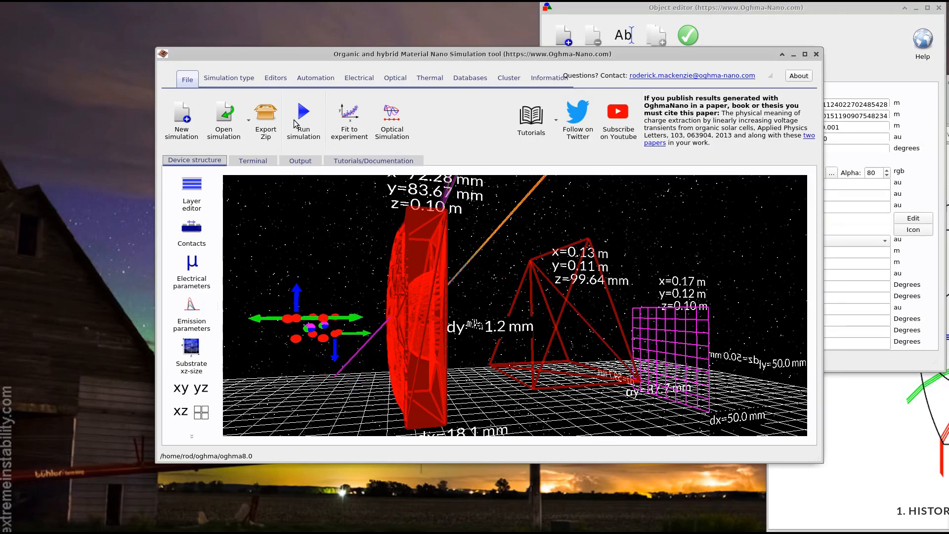
{"action": "left_click", "coordinate": [297, 120]}
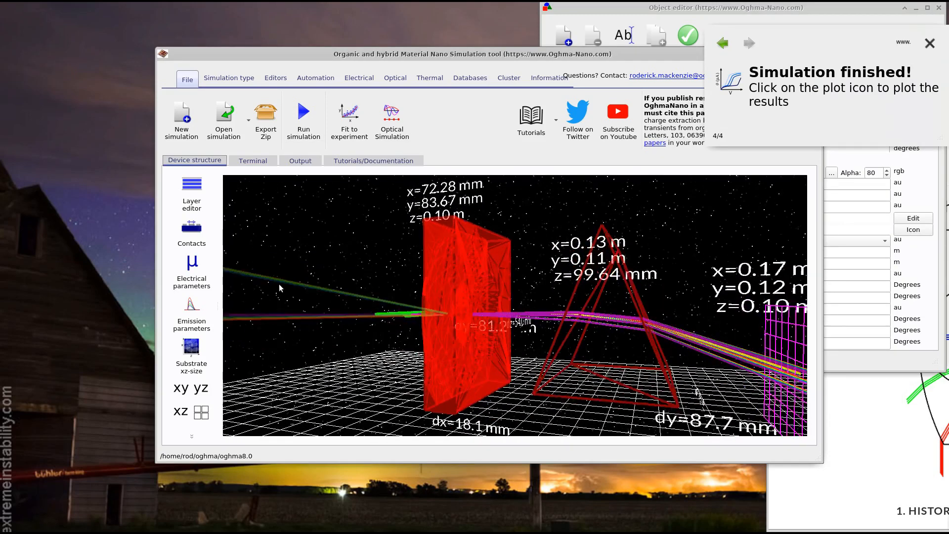
- Compare the horizontal ray paths and the elements behind the front lens with the fisheye lens diagram in the browser
{"action": "left_click", "coordinate": [871, 413]}
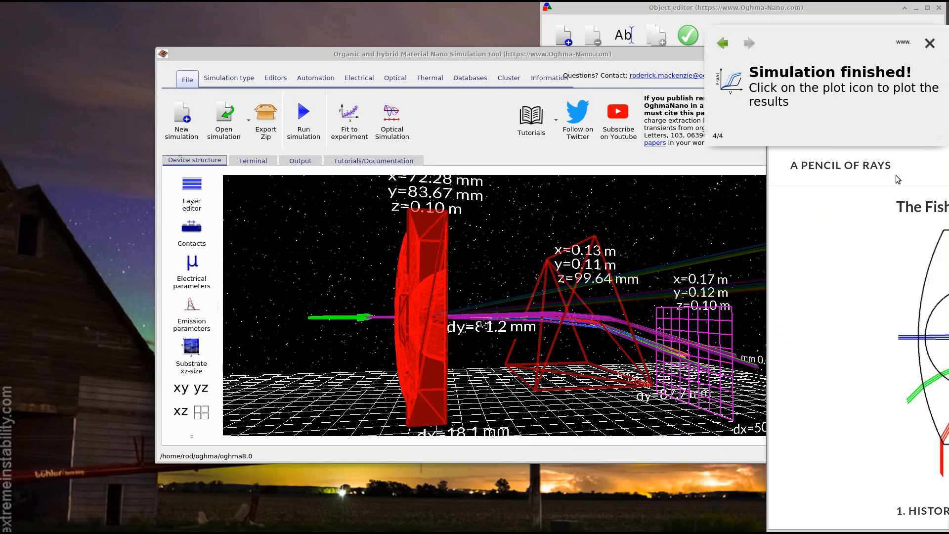
{"action": "left_click_drag", "start_coordinate": [948, 80], "coordinate": [740, 108]}
{"action": "left_click_drag", "start_coordinate": [569, 117], "coordinate": [948, 94]}
{"action": "left_click_drag", "start_coordinate": [633, 248], "coordinate": [648, 226]}
{"action": "left_click_drag", "start_coordinate": [948, 93], "coordinate": [681, 106]}
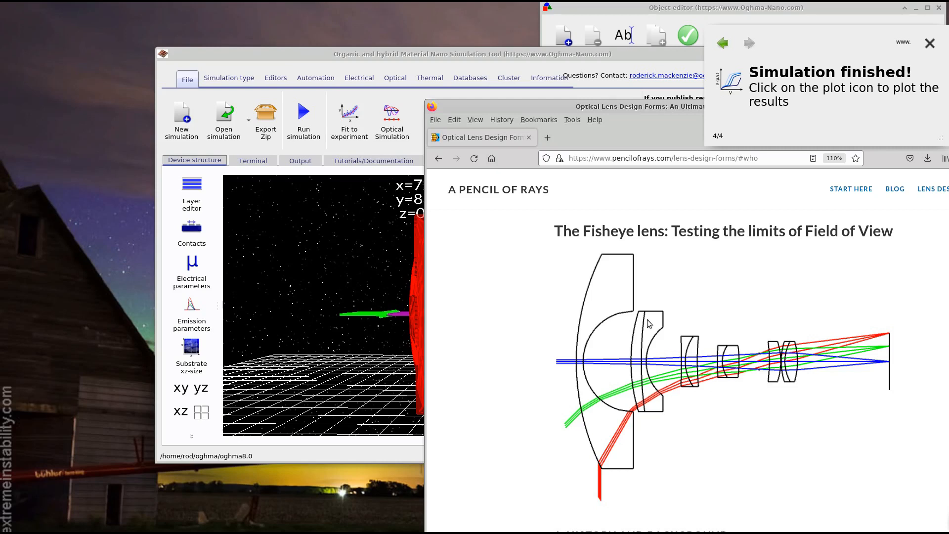
{"action": "left_click_drag", "start_coordinate": [603, 108], "coordinate": [926, 138]}
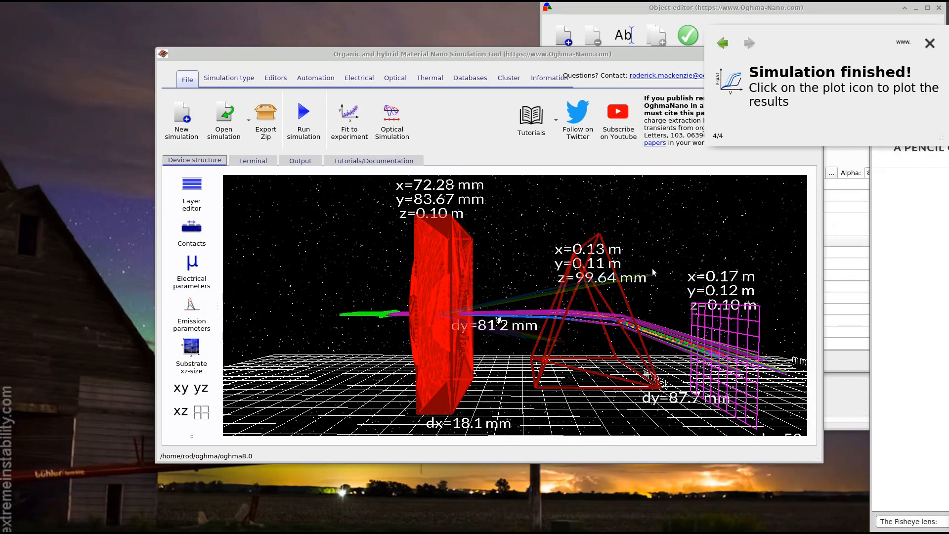
- Edit the prism behind the front lens and change its shape type to concave_lens
{"action": "left_click", "coordinate": [627, 301]}
{"action": "right_click", "coordinate": [625, 297]}
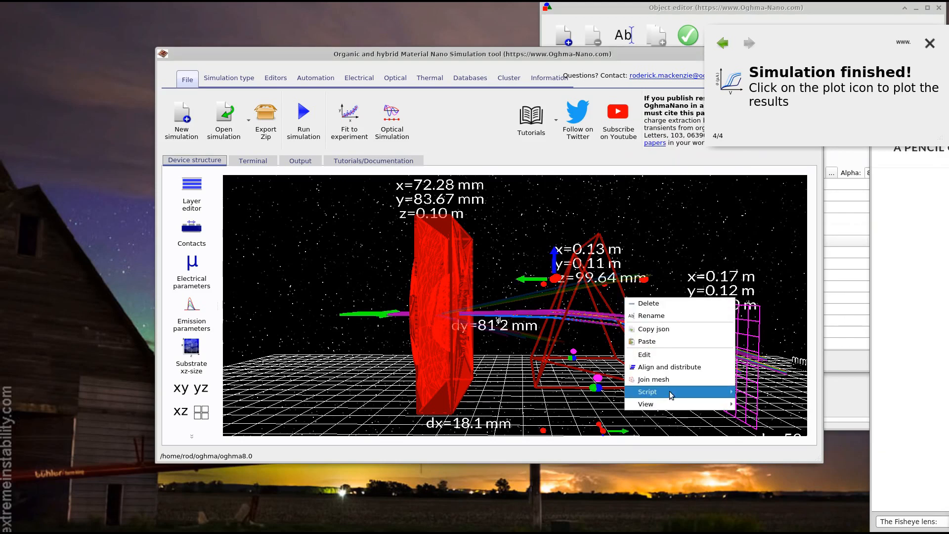
{"action": "left_click", "coordinate": [668, 354]}
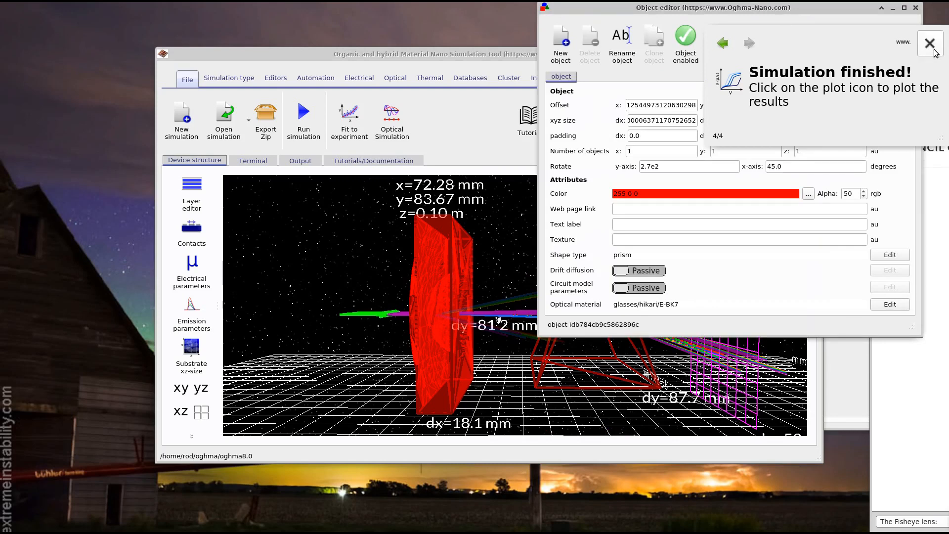
{"action": "left_click", "coordinate": [934, 53]}
{"action": "left_click_drag", "start_coordinate": [727, 8], "coordinate": [631, 15]}
{"action": "left_click", "coordinate": [793, 262]}
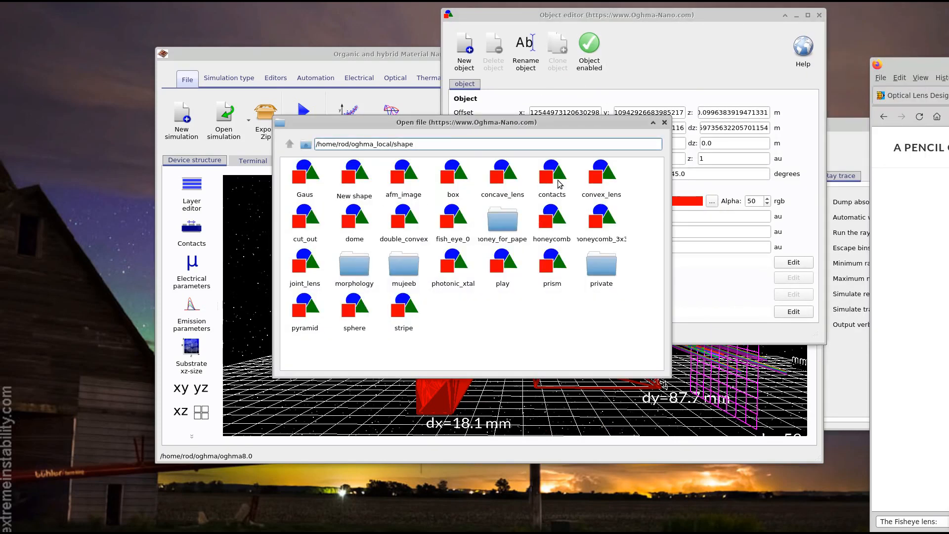
{"action": "double_click", "coordinate": [501, 182]}
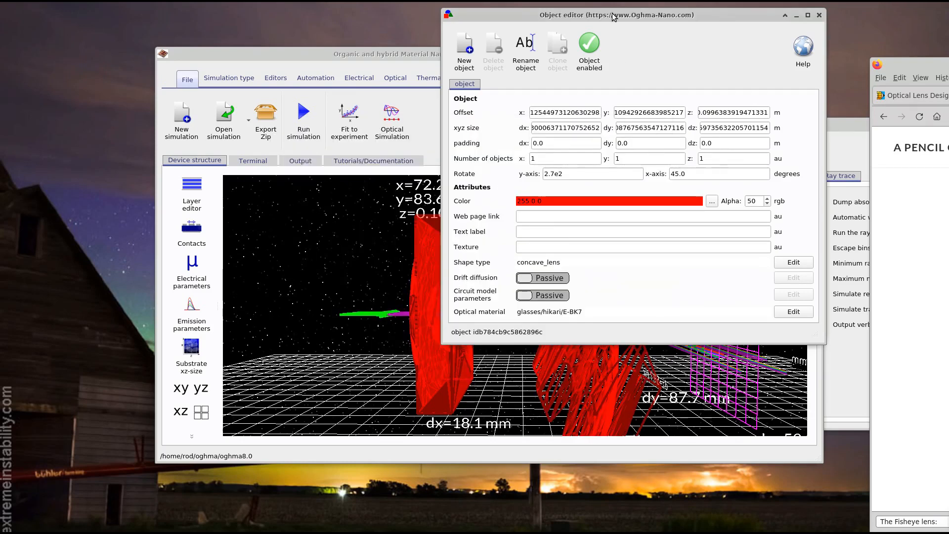
- Raise the concave lens in the scene and set its x-axis rotation to 90 degrees
{"action": "left_click_drag", "start_coordinate": [613, 18], "coordinate": [735, 32]}
{"action": "left_click_drag", "start_coordinate": [512, 56], "coordinate": [399, 35]}
{"action": "left_click_drag", "start_coordinate": [465, 329], "coordinate": [460, 282]}
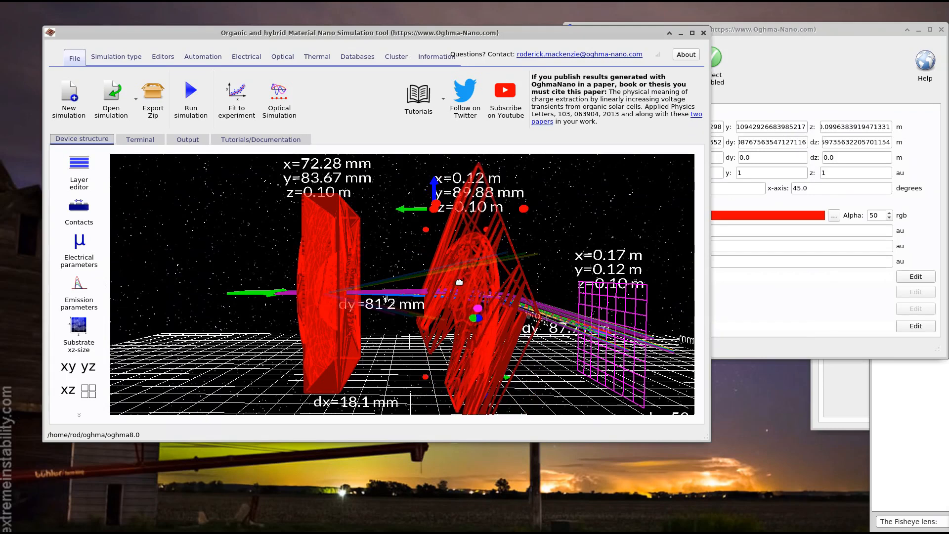
{"action": "left_click_drag", "start_coordinate": [854, 190], "coordinate": [691, 184]}
{"action": "type", "text": "90"}
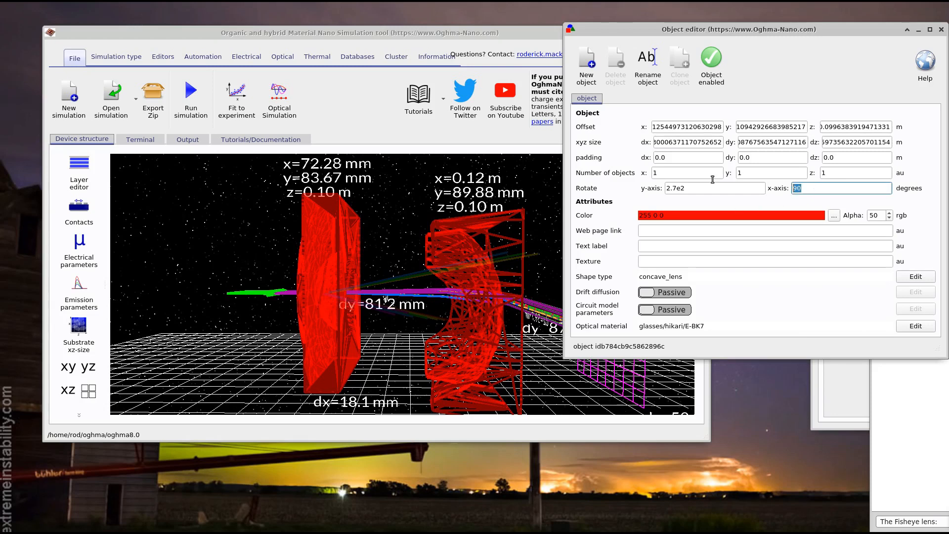
- Try an x-axis rotation of 0 on the concave lens, undo it, and set the y-axis rotation to 90 degrees after trying 180
{"action": "type", "text": "0"}
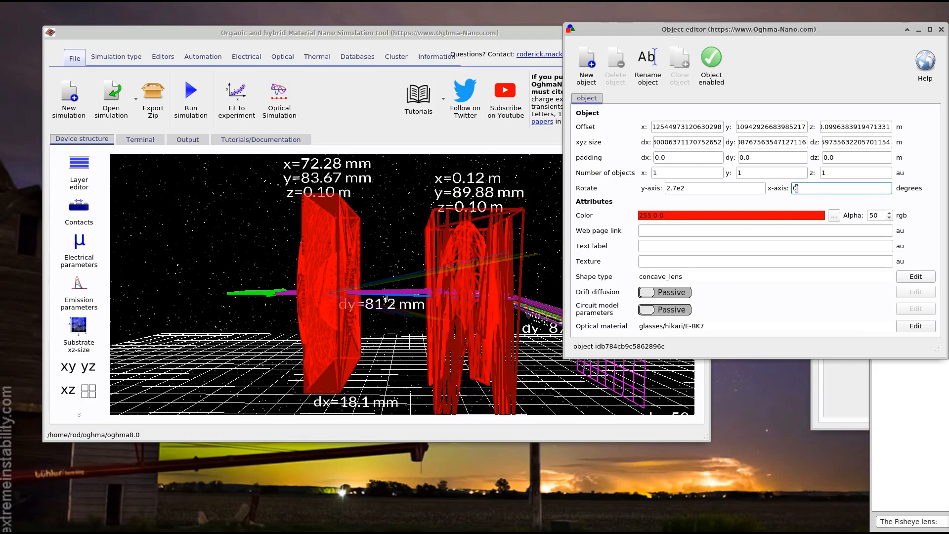
{"action": "key", "text": "ctrl+z"}
{"action": "left_click_drag", "start_coordinate": [735, 188], "coordinate": [592, 172]}
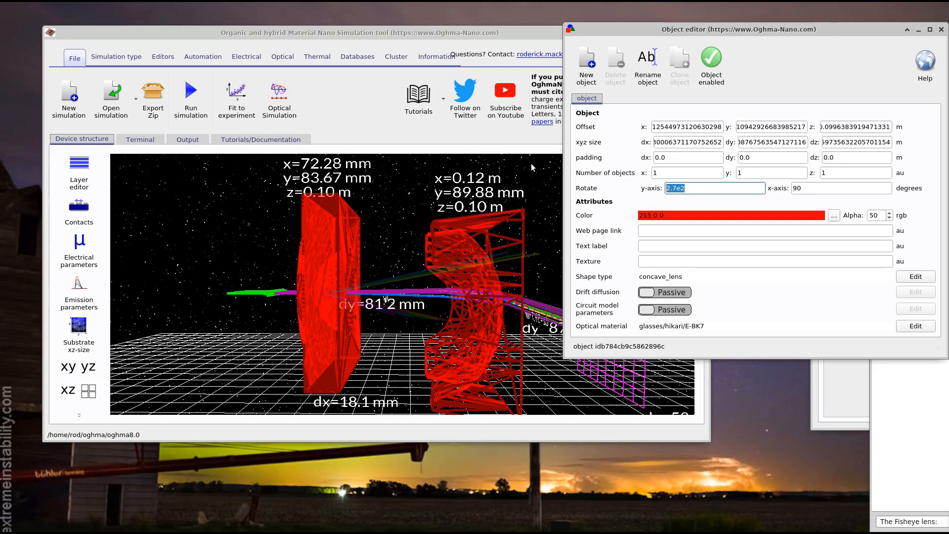
{"action": "type", "text": "180"}
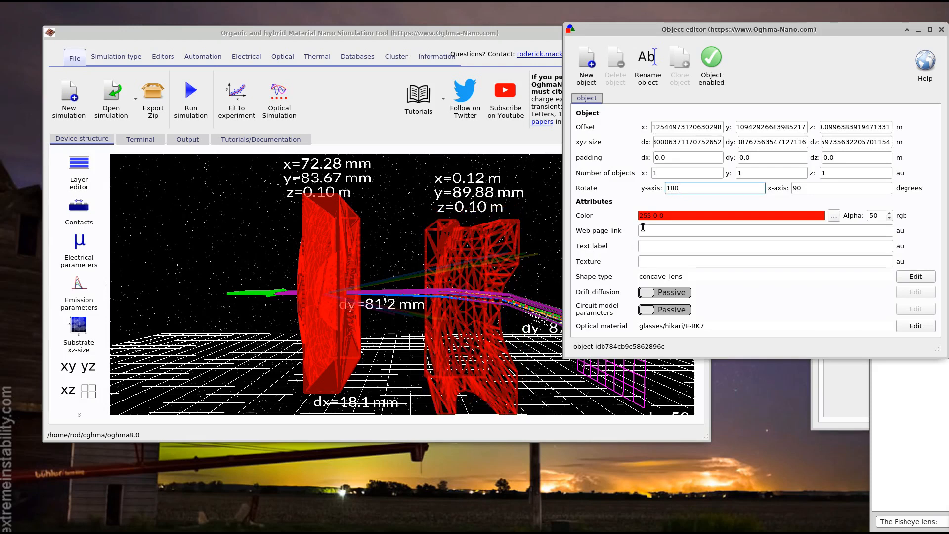
{"action": "double_click", "coordinate": [690, 184]}
{"action": "type", "text": "90"}
- Move the concave lens up towards the front lens, check it against the fisheye diagram and thin it to about 8 mm
{"action": "left_click_drag", "start_coordinate": [478, 247], "coordinate": [464, 222]}
{"action": "left_click_drag", "start_coordinate": [948, 63], "coordinate": [561, 64]}
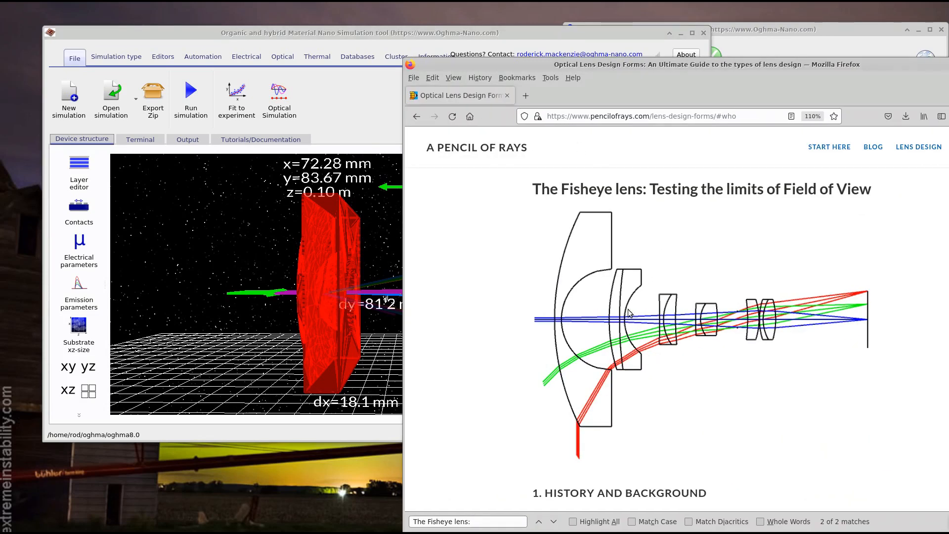
{"action": "left_click_drag", "start_coordinate": [571, 68], "coordinate": [939, 68]}
{"action": "left_click", "coordinate": [476, 334]}
{"action": "left_click_drag", "start_coordinate": [499, 405], "coordinate": [451, 390]}
{"action": "left_click_drag", "start_coordinate": [519, 200], "coordinate": [446, 230]}
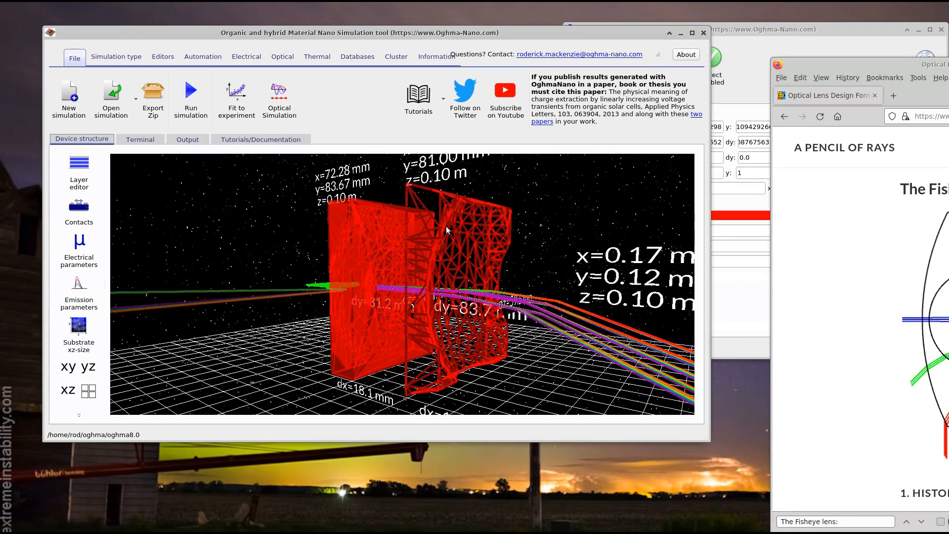
- Shrink the concave lens's height to about 67 mm and raise it back into line behind the front lens
{"action": "left_click", "coordinate": [422, 394]}
{"action": "left_click_drag", "start_coordinate": [405, 402], "coordinate": [397, 353]}
{"action": "left_click_drag", "start_coordinate": [434, 269], "coordinate": [426, 215]}
{"action": "left_click_drag", "start_coordinate": [552, 199], "coordinate": [478, 205]}
{"action": "left_click_drag", "start_coordinate": [517, 238], "coordinate": [498, 272]}
- Shift the front lens to about y=80.02 mm and the concave lens to about y=87.71 mm, and rerun the simulation
{"action": "left_click_drag", "start_coordinate": [286, 217], "coordinate": [311, 236]}
{"action": "left_click_drag", "start_coordinate": [207, 224], "coordinate": [330, 223]}
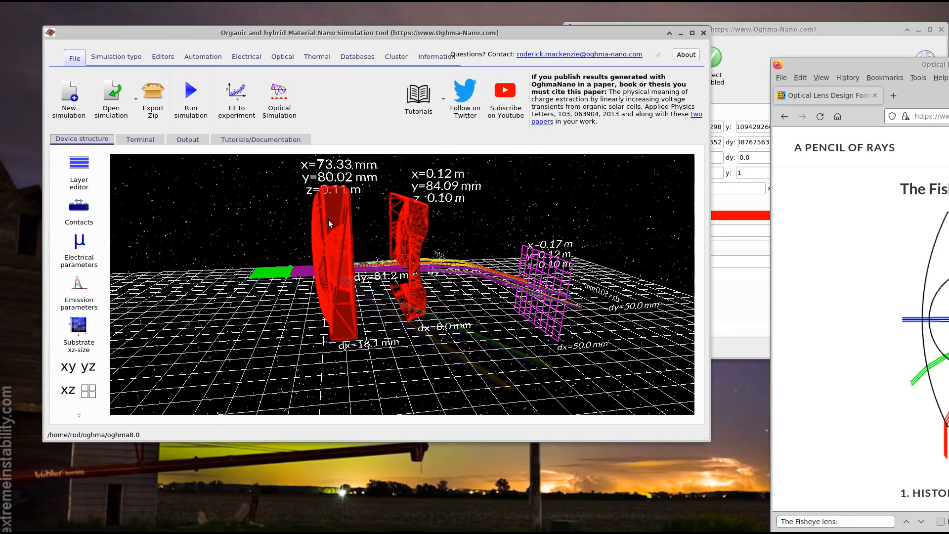
{"action": "left_click_drag", "start_coordinate": [408, 236], "coordinate": [399, 243]}
{"action": "mouse_move", "coordinate": [480, 233]}
{"action": "left_mouse_down"}
{"action": "mouse_move", "coordinate": [418, 256]}
{"action": "mouse_move", "coordinate": [432, 240]}
{"action": "mouse_move", "coordinate": [484, 234]}
{"action": "mouse_move", "coordinate": [419, 232]}
{"action": "mouse_move", "coordinate": [463, 231]}
{"action": "left_mouse_up"}
{"action": "left_click", "coordinate": [191, 94]}
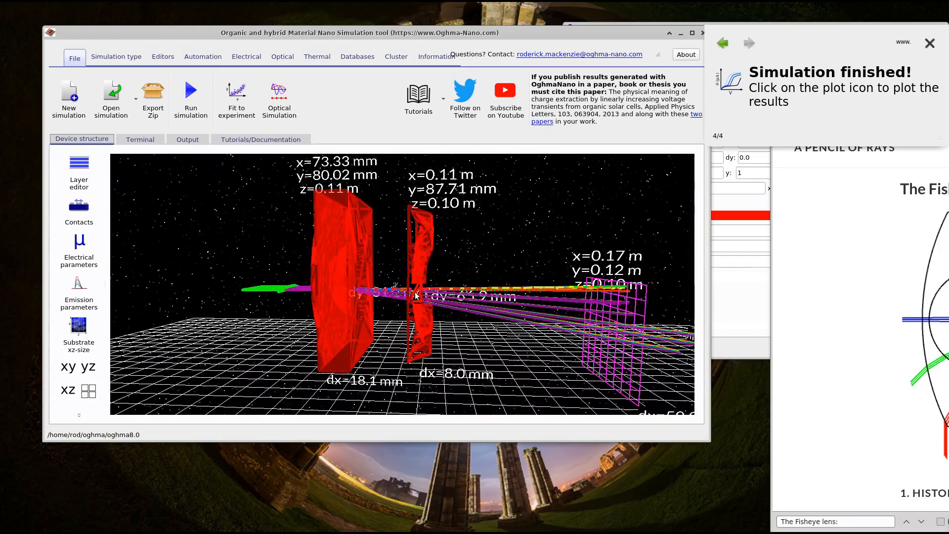
- Examine the rays passing through both lenses, rerun the simulation, and inspect the rays leaving the back of the concave lens
{"action": "scroll", "coordinate": [469, 280], "scroll_direction": "up", "scroll_amount": 5}
{"action": "left_click_drag", "start_coordinate": [506, 259], "coordinate": [470, 263]}
{"action": "left_click_drag", "start_coordinate": [262, 241], "coordinate": [477, 238]}
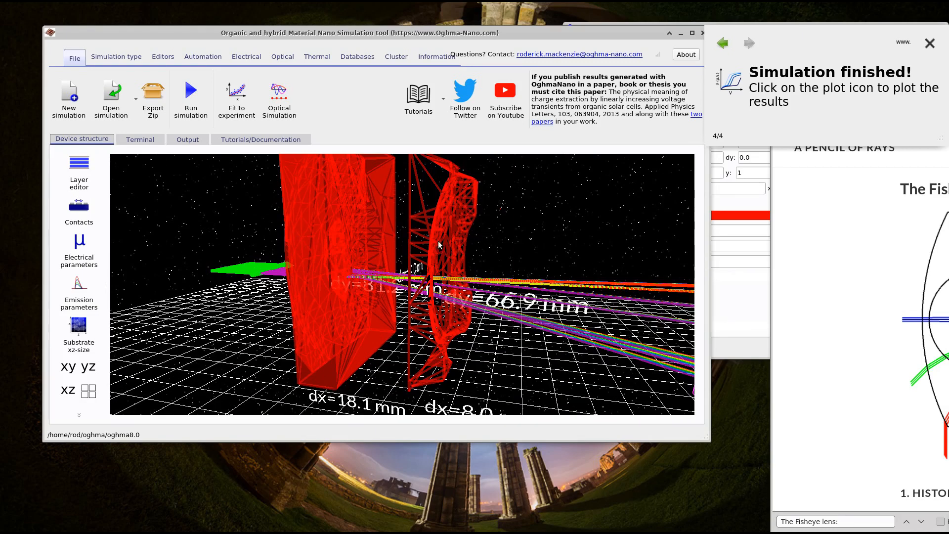
{"action": "left_click_drag", "start_coordinate": [530, 226], "coordinate": [432, 337]}
{"action": "left_click", "coordinate": [432, 338]}
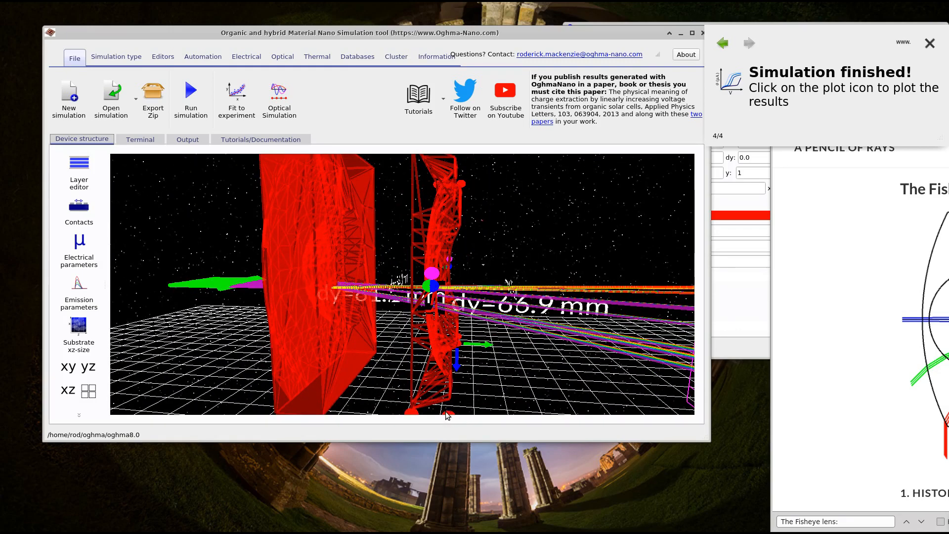
{"action": "left_click", "coordinate": [197, 108]}
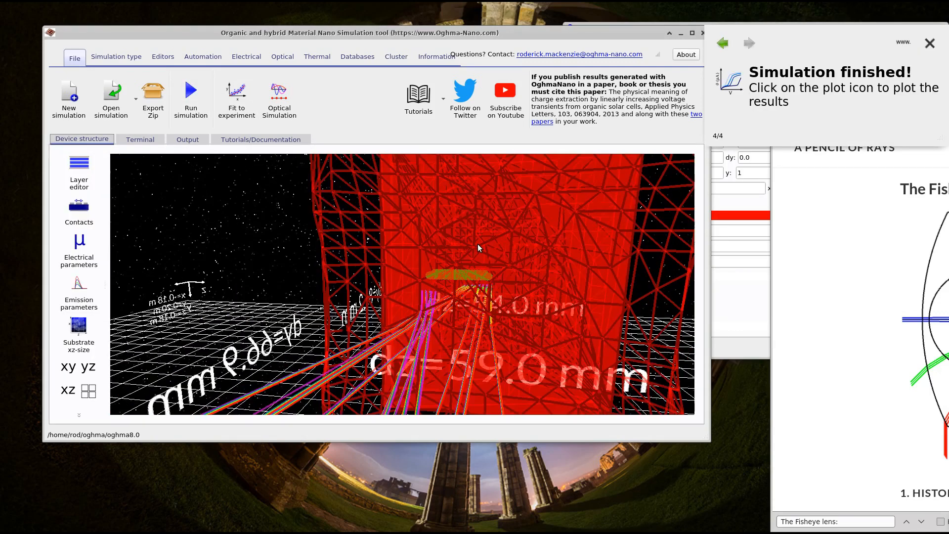
{"action": "left_click_drag", "start_coordinate": [478, 248], "coordinate": [437, 308]}
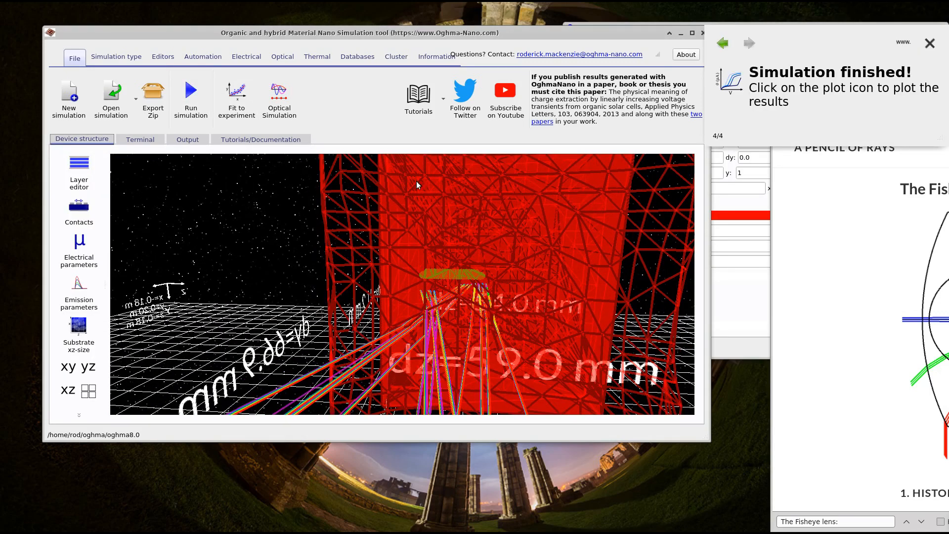
- Open the concave_lens shape from the shape database in the shape editor
{"action": "left_click", "coordinate": [361, 59]}
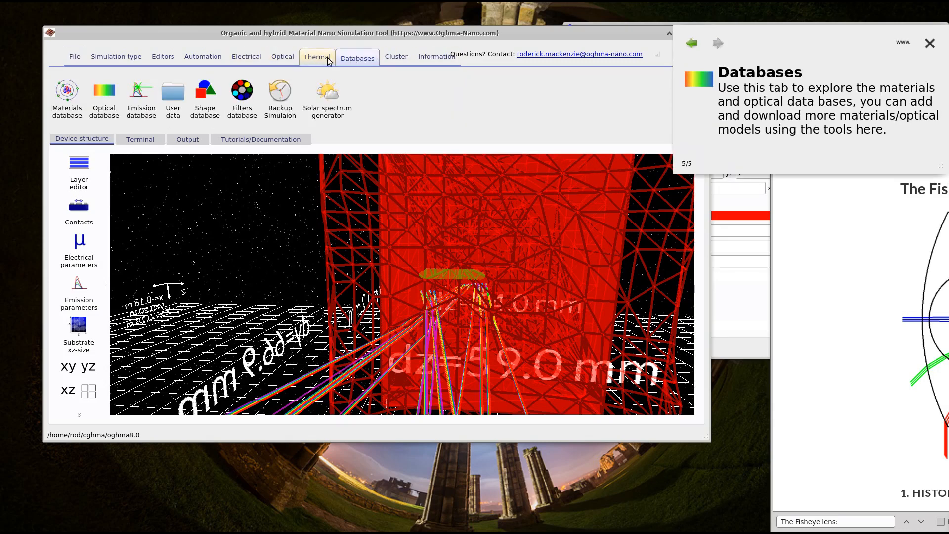
{"action": "left_click", "coordinate": [930, 43]}
{"action": "left_click", "coordinate": [205, 97]}
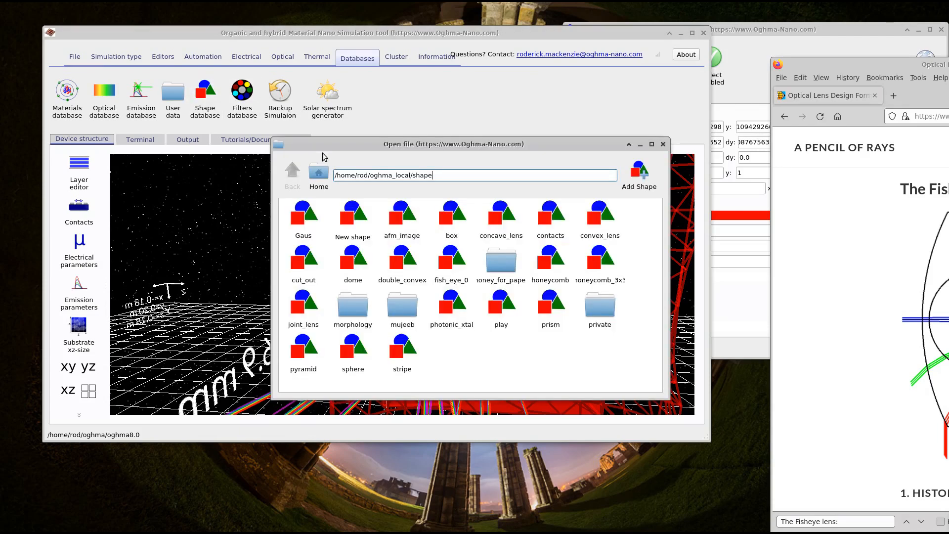
{"action": "double_click", "coordinate": [489, 221]}
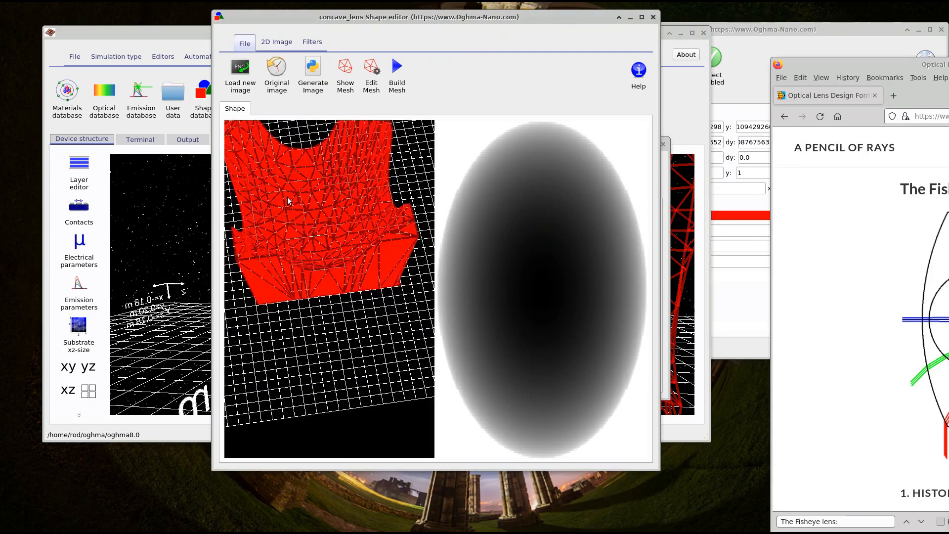
- Check the 2D image configuration of the concave_lens shape and close it without changes
{"action": "left_click", "coordinate": [276, 42]}
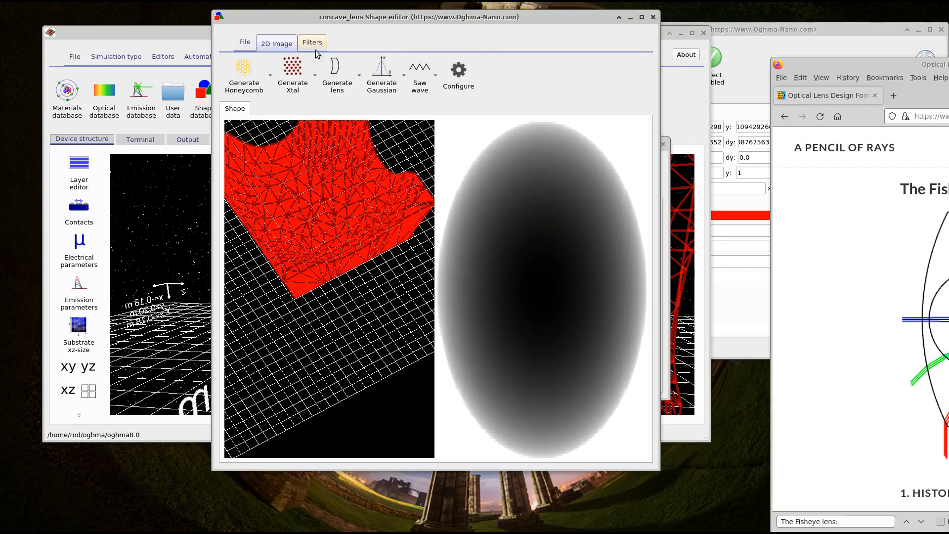
{"action": "left_click", "coordinate": [459, 76]}
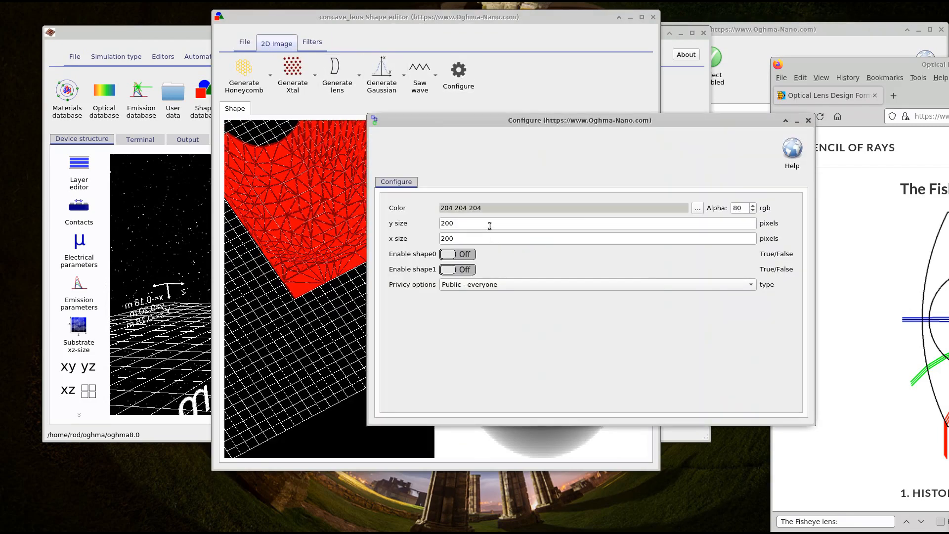
{"action": "left_click", "coordinate": [809, 120]}
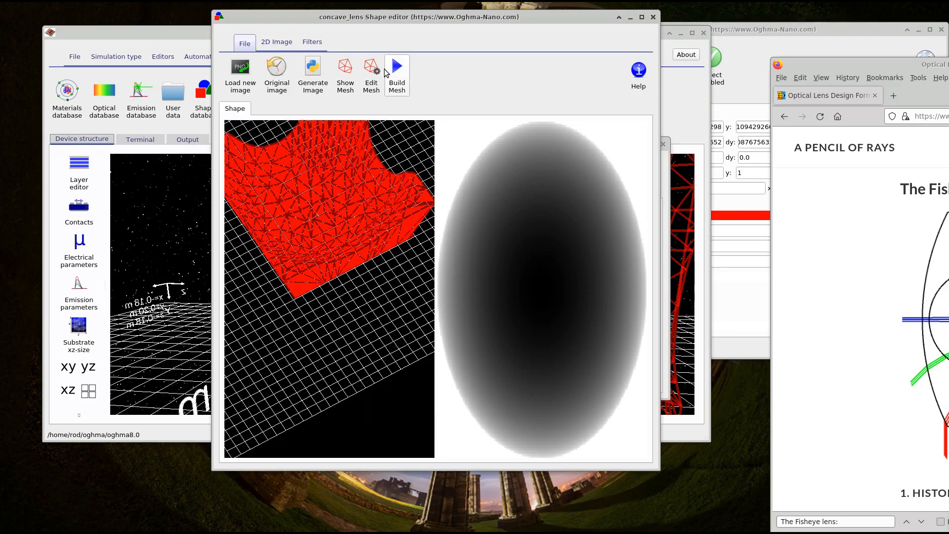
- Set the concave_lens mesh to 30 x-triangles and 30 y-triangles and build it
{"action": "left_click", "coordinate": [386, 73]}
{"action": "key", "text": "Tab"}
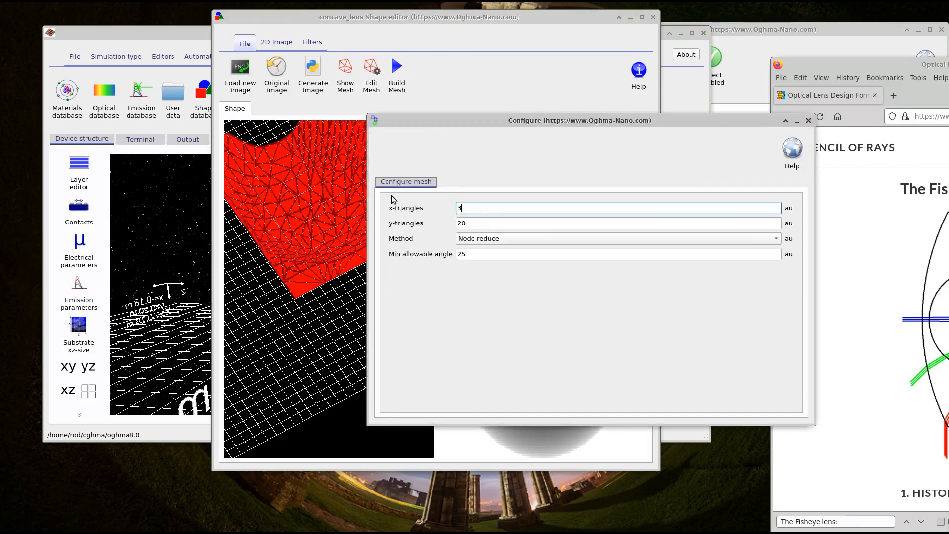
{"action": "key", "text": "Tab"}
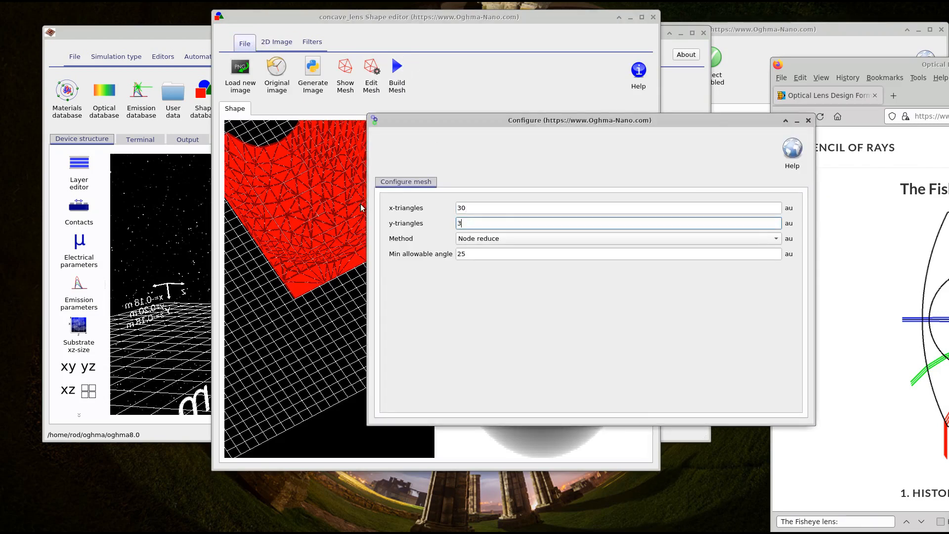
{"action": "type", "text": "30"}
{"action": "left_click", "coordinate": [808, 121]}
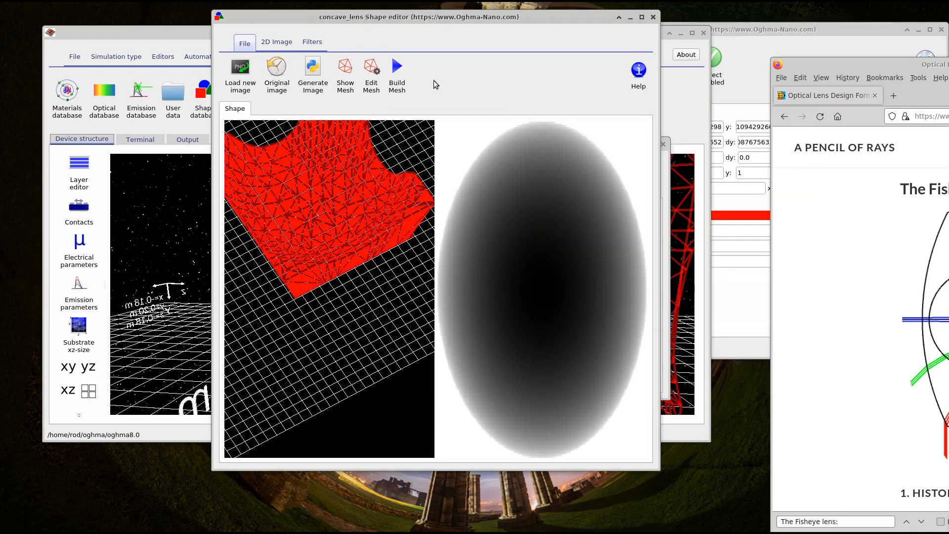
{"action": "left_click", "coordinate": [398, 74]}
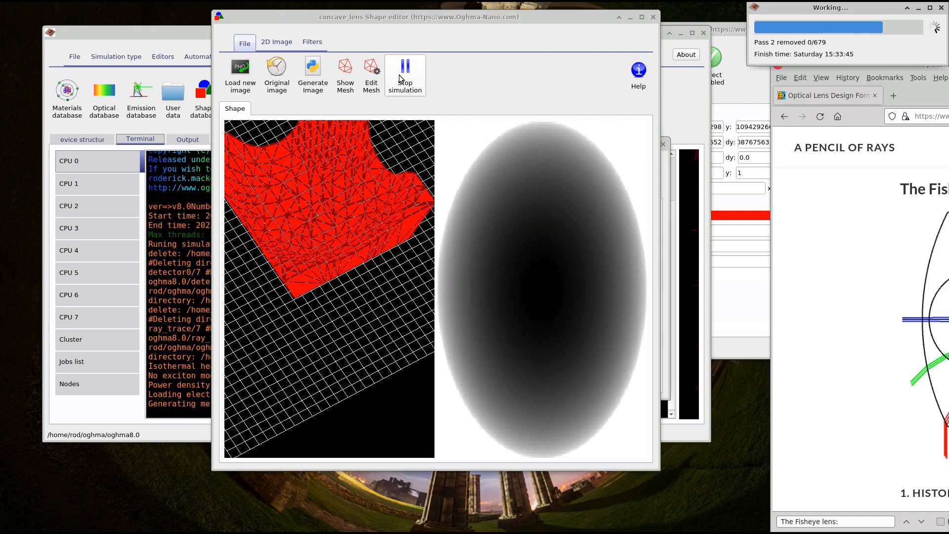
{"action": "left_click_drag", "start_coordinate": [330, 355], "coordinate": [346, 149]}
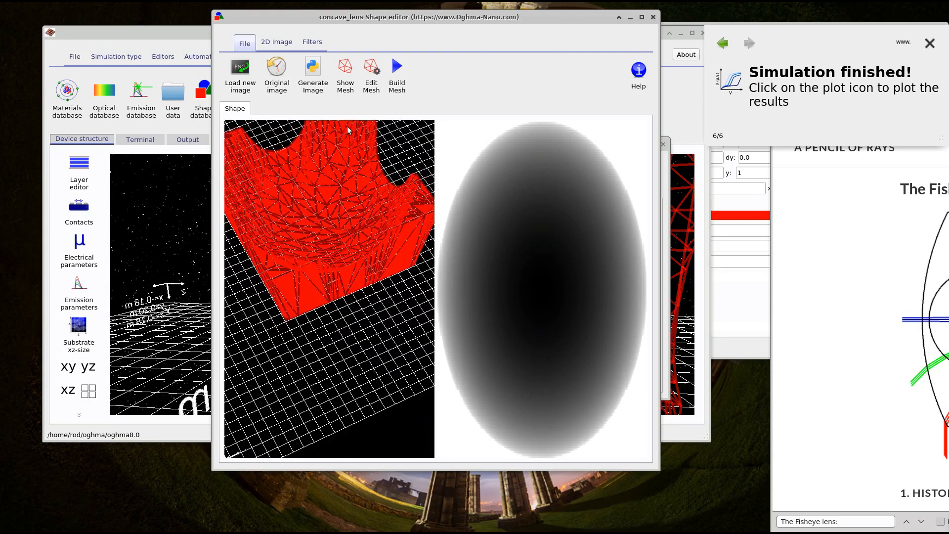
- Refine the concave_lens mesh to 40 x-triangles and 40 y-triangles, rebuild it and close the shape editor
{"action": "left_click", "coordinate": [371, 74]}
{"action": "left_click_drag", "start_coordinate": [473, 222], "coordinate": [406, 216]}
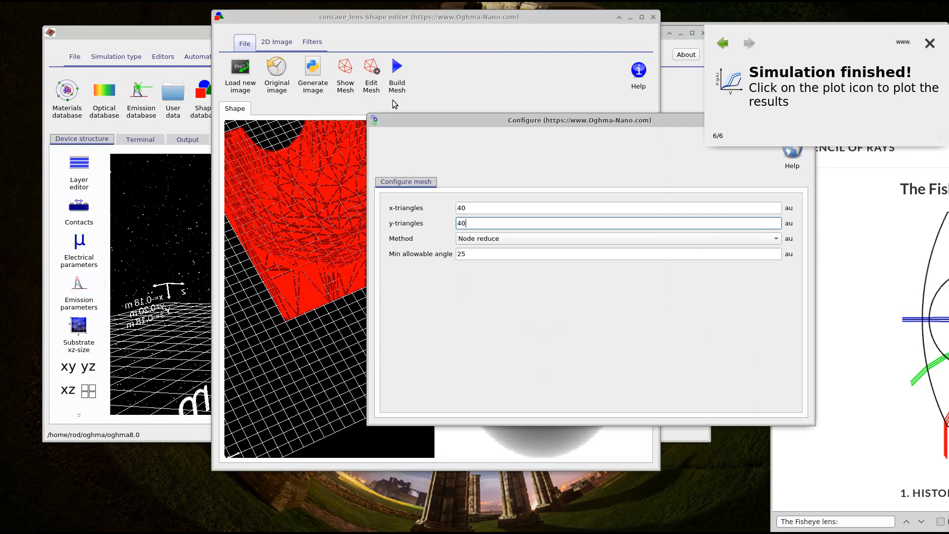
{"action": "left_click", "coordinate": [398, 90]}
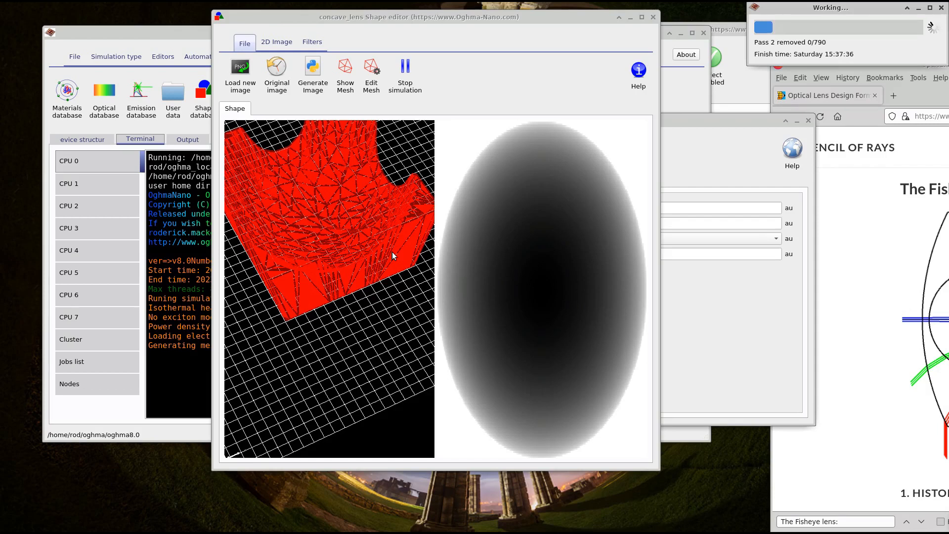
{"action": "mouse_move", "coordinate": [392, 285]}
{"action": "left_mouse_down"}
{"action": "mouse_move", "coordinate": [402, 309]}
{"action": "mouse_move", "coordinate": [393, 303]}
{"action": "left_mouse_up"}
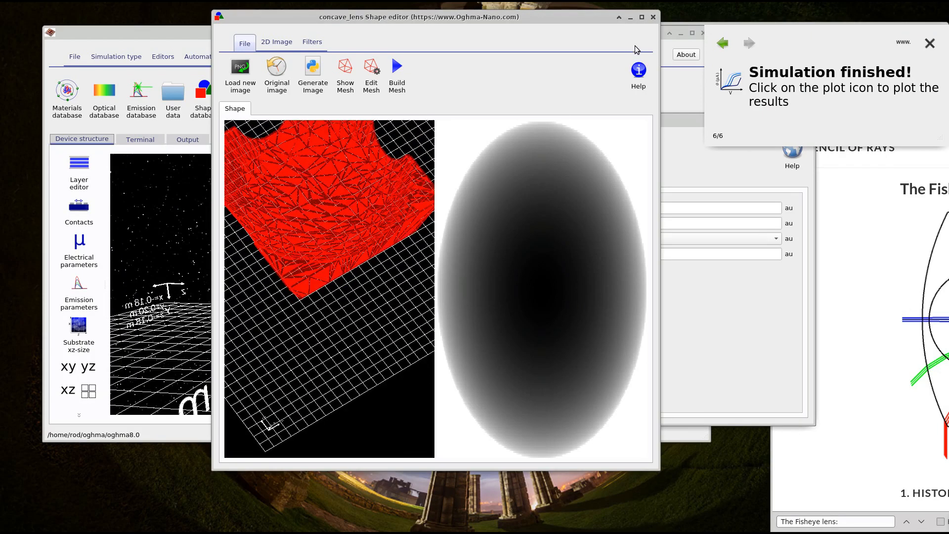
{"action": "left_click", "coordinate": [653, 18]}
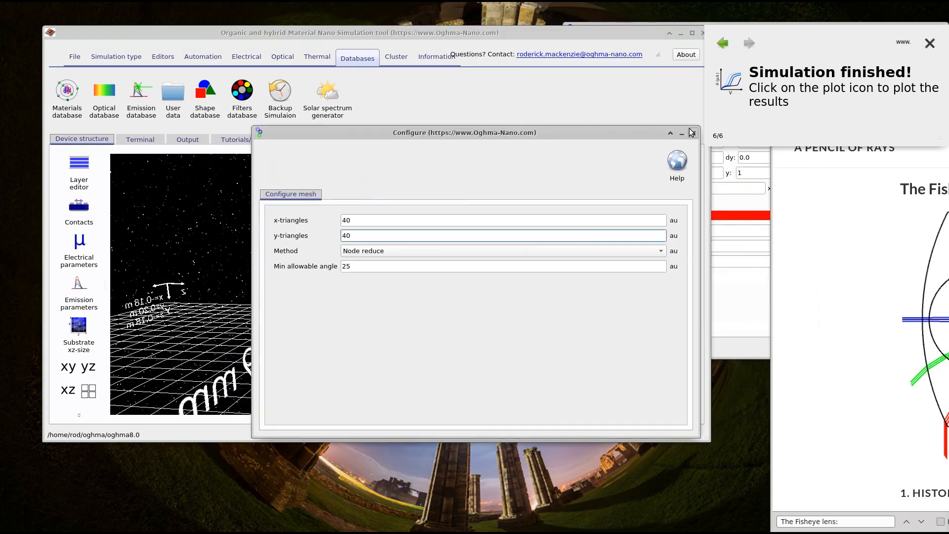
{"action": "left_click", "coordinate": [692, 132]}
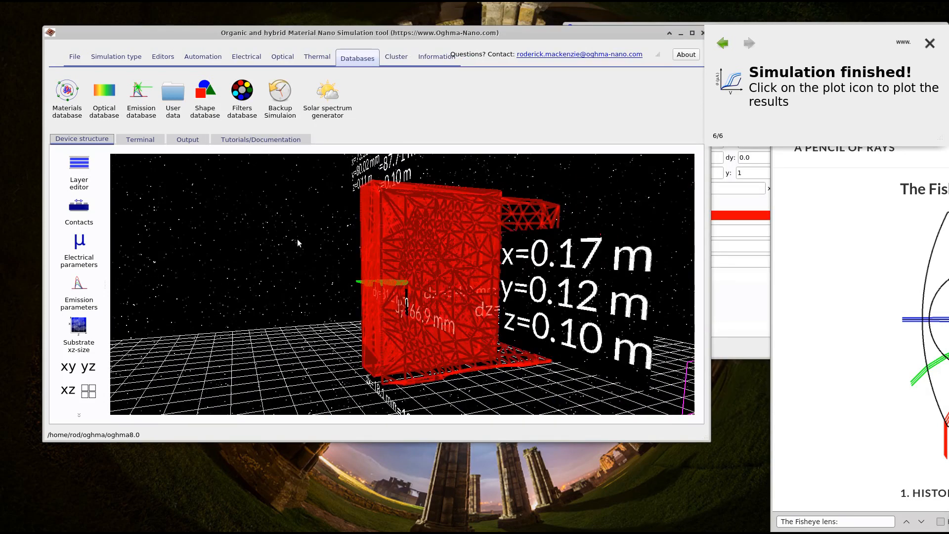
- Rerun the simulation with the refined concave lens mesh and inspect the rays leaving both lenses from several angles
{"action": "right_click", "coordinate": [317, 252]}
{"action": "mouse_move", "coordinate": [393, 300]}
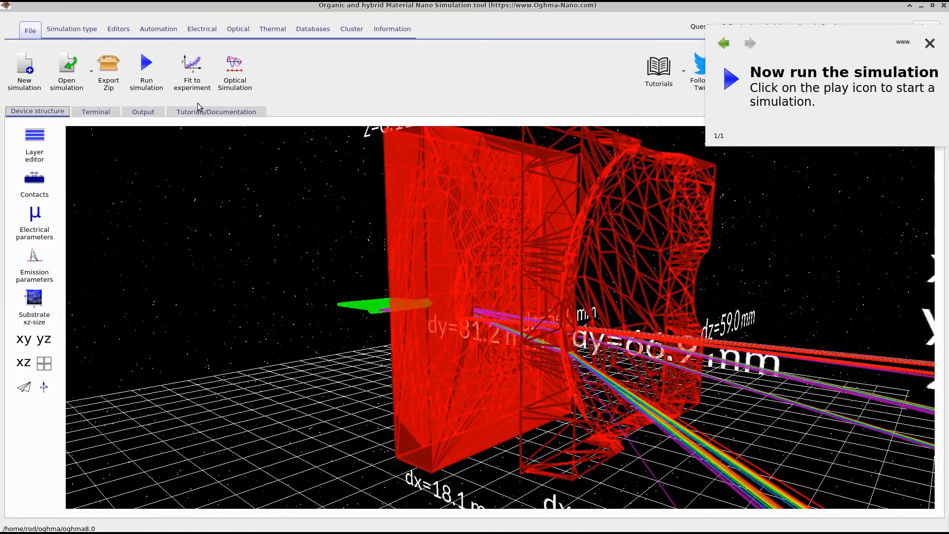
{"action": "left_click", "coordinate": [147, 64]}
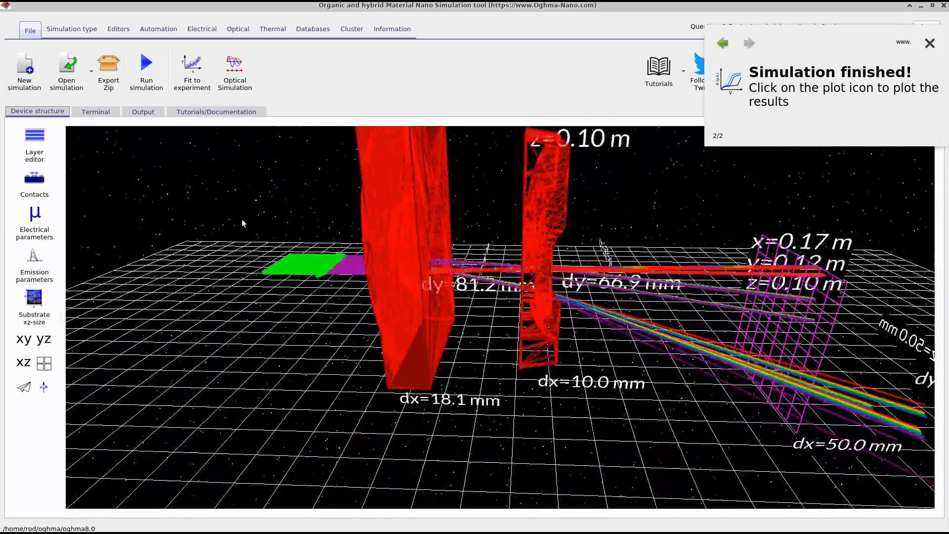
{"action": "left_click_drag", "start_coordinate": [487, 246], "coordinate": [636, 218]}
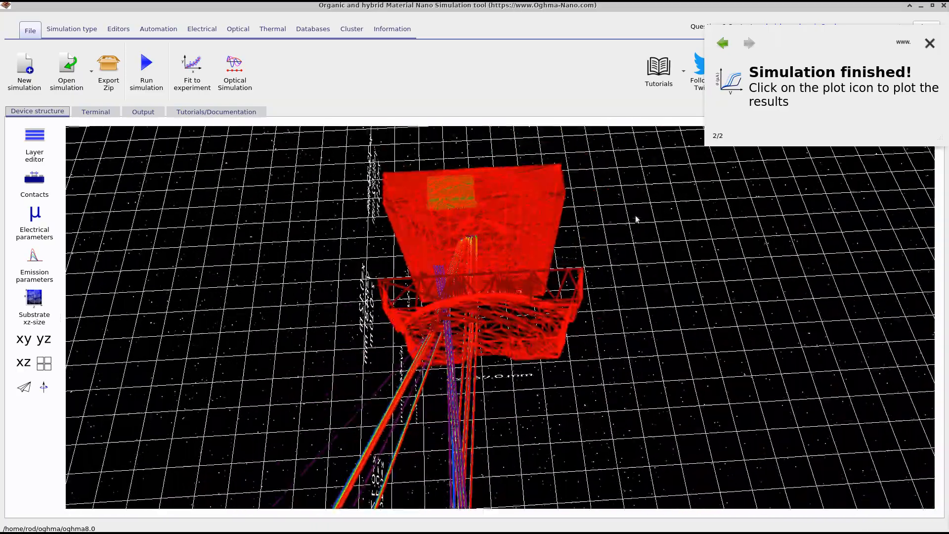
{"action": "scroll", "coordinate": [640, 227], "scroll_direction": "up", "scroll_amount": 5}
{"action": "scroll", "coordinate": [637, 226], "scroll_direction": "down", "scroll_amount": 5}
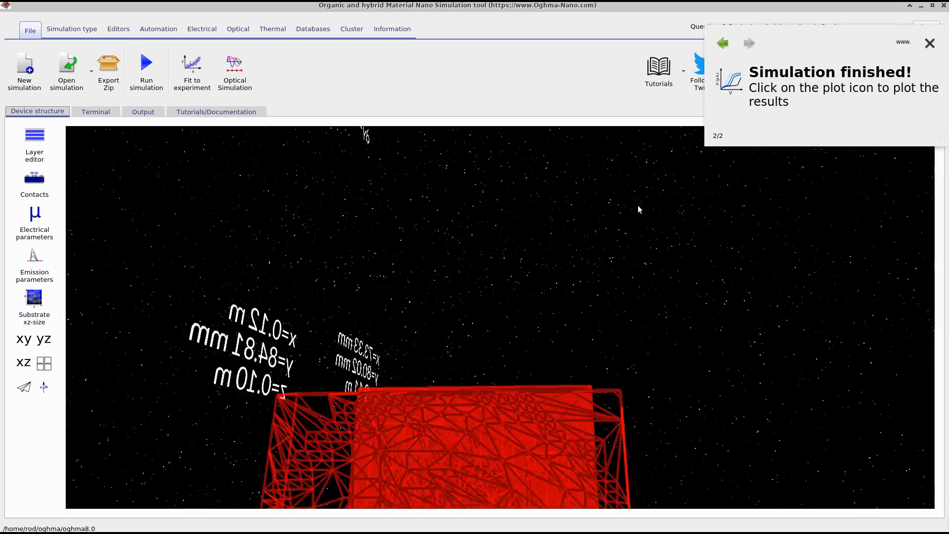
{"action": "left_click_drag", "start_coordinate": [637, 246], "coordinate": [672, 282]}
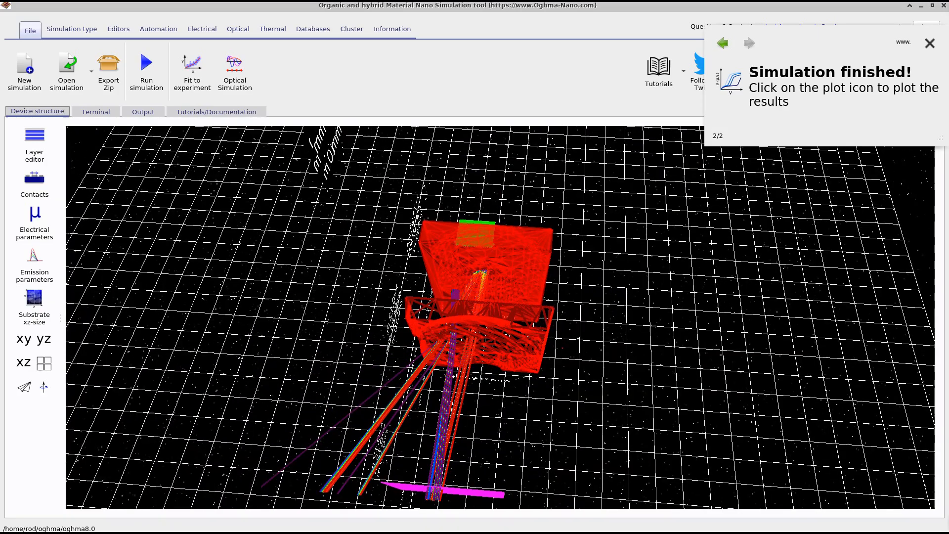
- Resize the concave lens to about dx=14.9 mm and dy=49.6 mm and place it behind the front lens at about x=0.10 m, y=97.17 mm
{"action": "left_click_drag", "start_coordinate": [948, 64], "coordinate": [750, 65]}
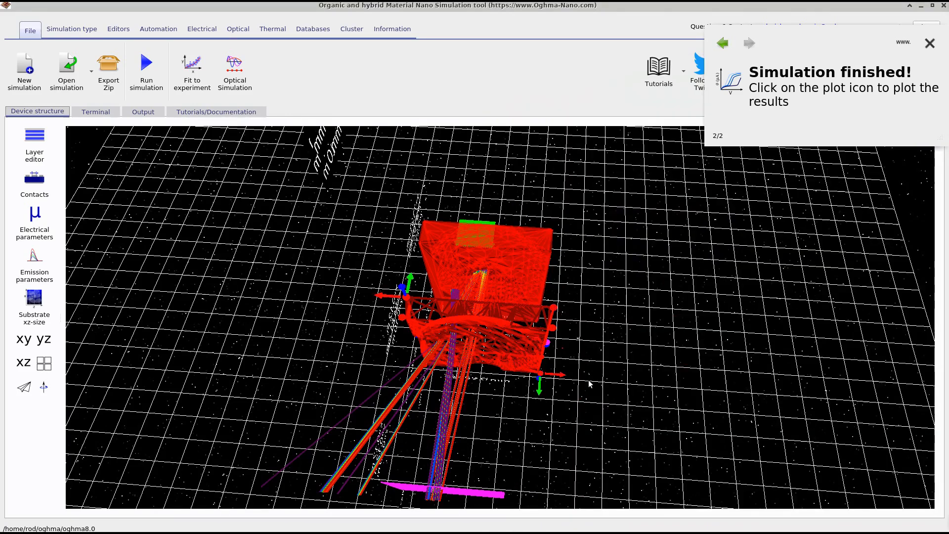
{"action": "left_click_drag", "start_coordinate": [589, 386], "coordinate": [630, 335]}
{"action": "scroll", "coordinate": [610, 405], "scroll_direction": "down", "scroll_amount": 3}
{"action": "left_click", "coordinate": [585, 484]}
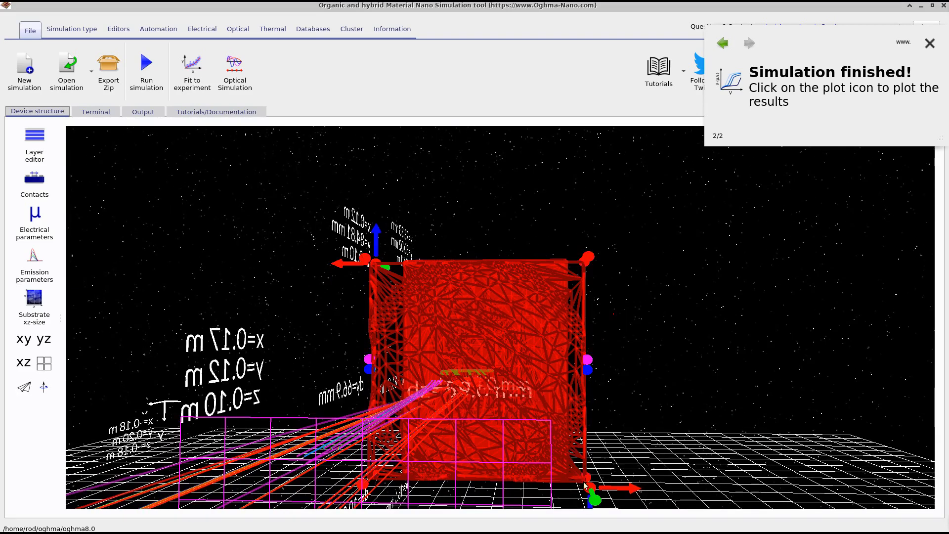
{"action": "left_click_drag", "start_coordinate": [590, 488], "coordinate": [449, 357]}
{"action": "left_click_drag", "start_coordinate": [514, 411], "coordinate": [317, 159]}
{"action": "mouse_move", "coordinate": [417, 237]}
{"action": "right_mouse_down"}
{"action": "mouse_move", "coordinate": [424, 267]}
{"action": "mouse_move", "coordinate": [428, 244]}
{"action": "right_mouse_up"}
{"action": "left_click", "coordinate": [427, 240]}
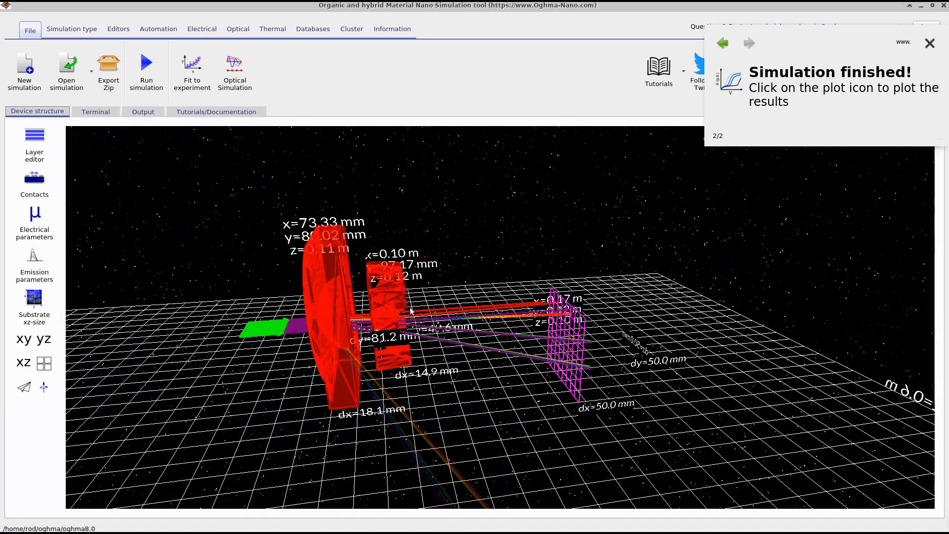
{"action": "scroll", "coordinate": [406, 255], "scroll_direction": "up", "scroll_amount": 5}
{"action": "mouse_move", "coordinate": [390, 268]}
{"action": "left_mouse_down"}
{"action": "mouse_move", "coordinate": [333, 274]}
{"action": "mouse_move", "coordinate": [375, 268]}
{"action": "left_mouse_up"}
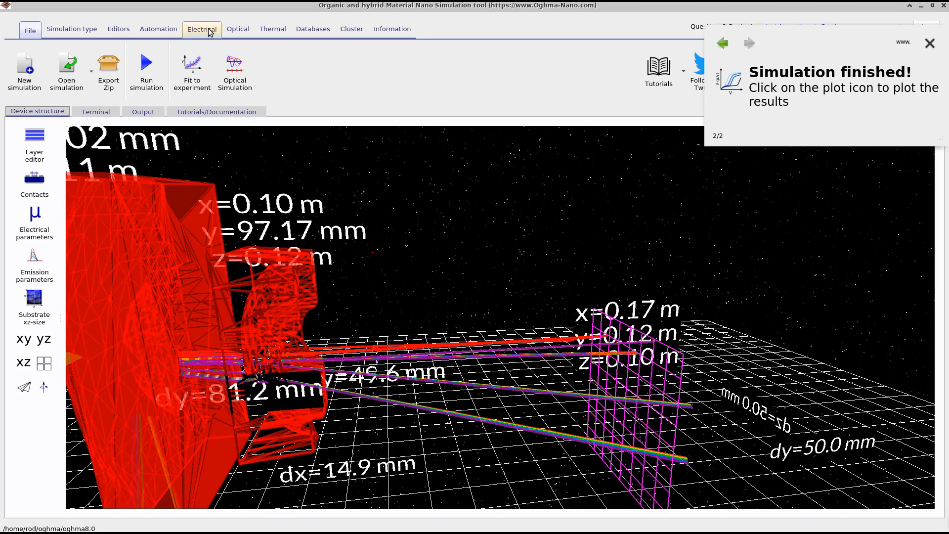
- Set the ray tracer's maximum number of bounces to 20 and rerun the simulation
{"action": "left_click", "coordinate": [238, 30]}
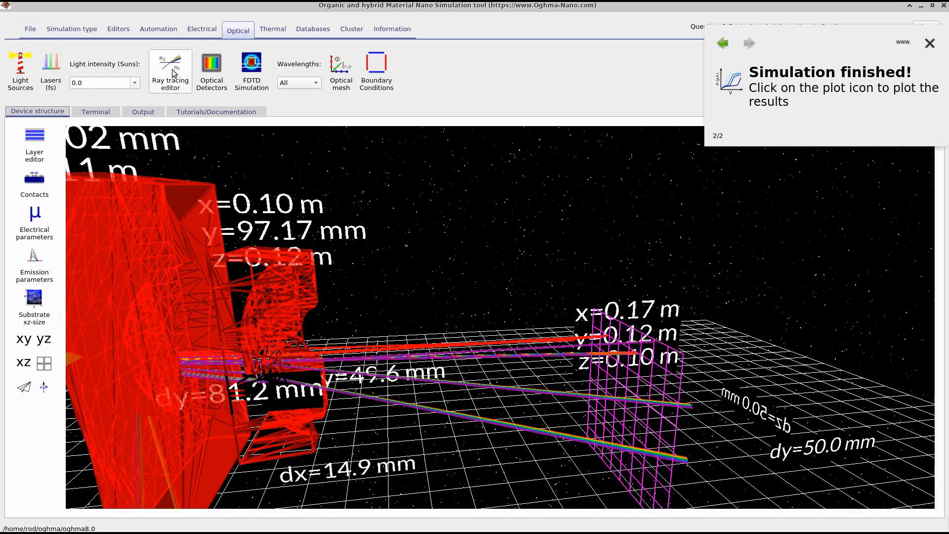
{"action": "left_click", "coordinate": [175, 73]}
{"action": "mouse_move", "coordinate": [623, 124]}
{"action": "left_mouse_down"}
{"action": "mouse_move", "coordinate": [480, 53]}
{"action": "mouse_move", "coordinate": [467, 35]}
{"action": "left_mouse_up"}
{"action": "double_click", "coordinate": [534, 187]}
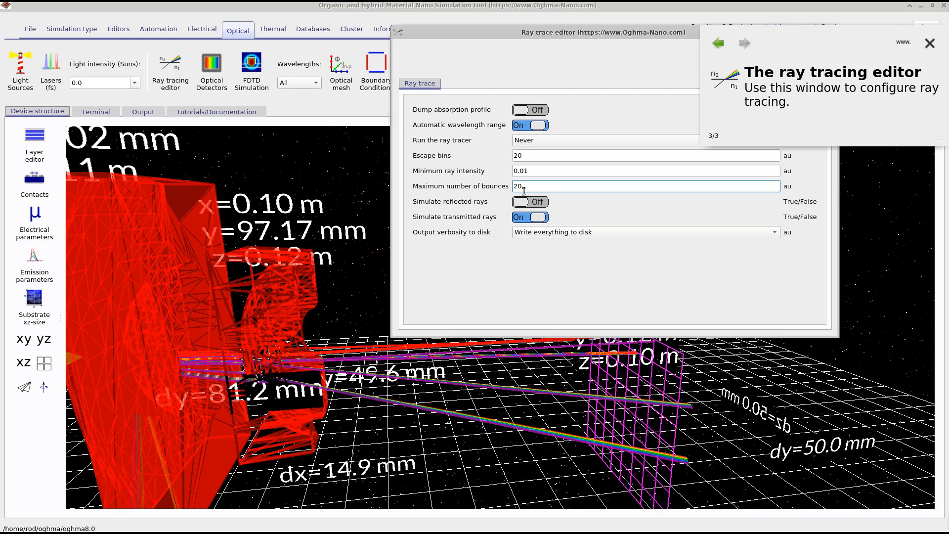
{"action": "left_click", "coordinate": [930, 43]}
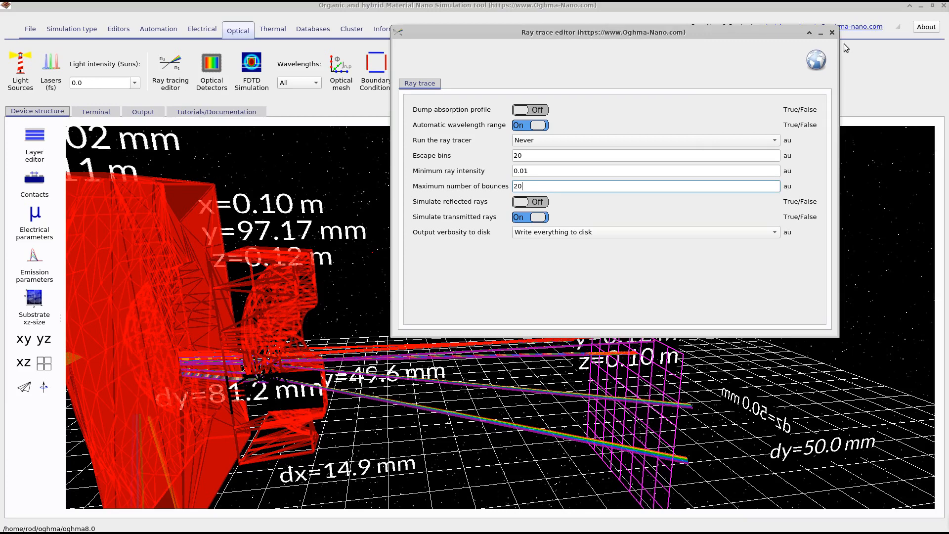
{"action": "left_click", "coordinate": [833, 34]}
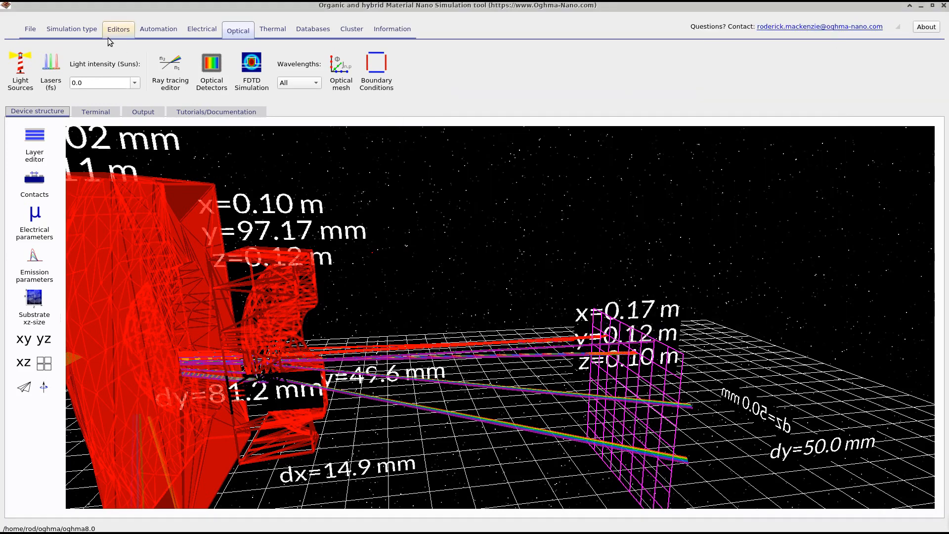
{"action": "left_click", "coordinate": [30, 29]}
{"action": "left_click", "coordinate": [146, 69]}
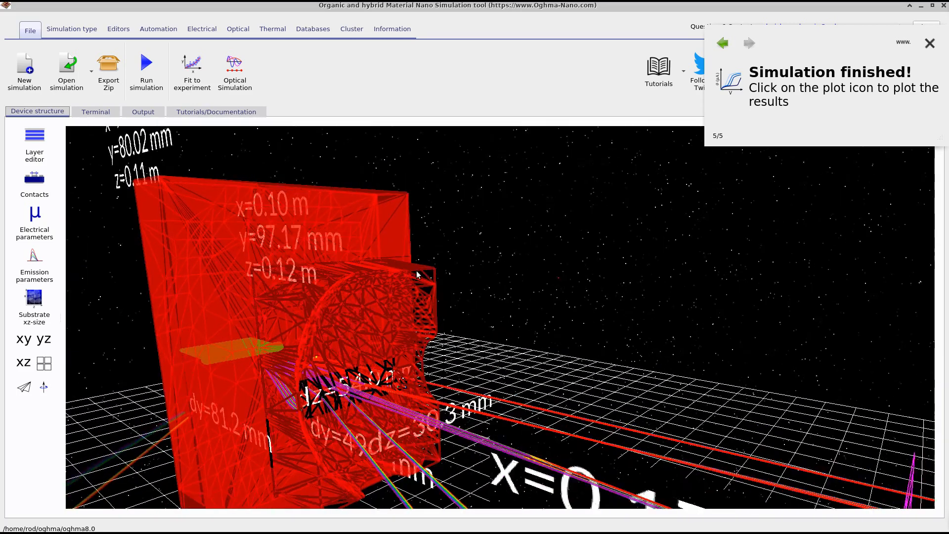
- Compare the simulated lens pair with the fisheye lens diagram in the browser
{"action": "key", "text": "alt+Tab"}
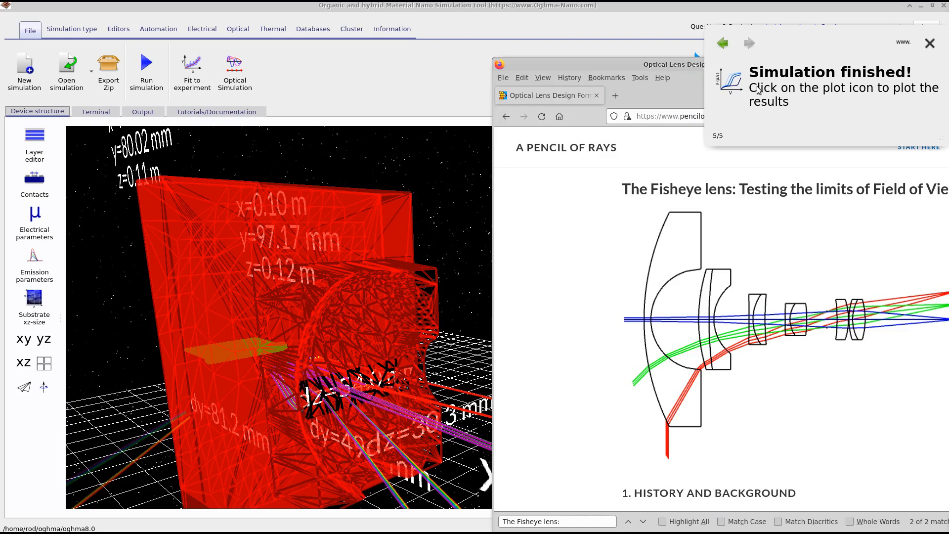
{"action": "left_click_drag", "start_coordinate": [688, 64], "coordinate": [623, 65]}
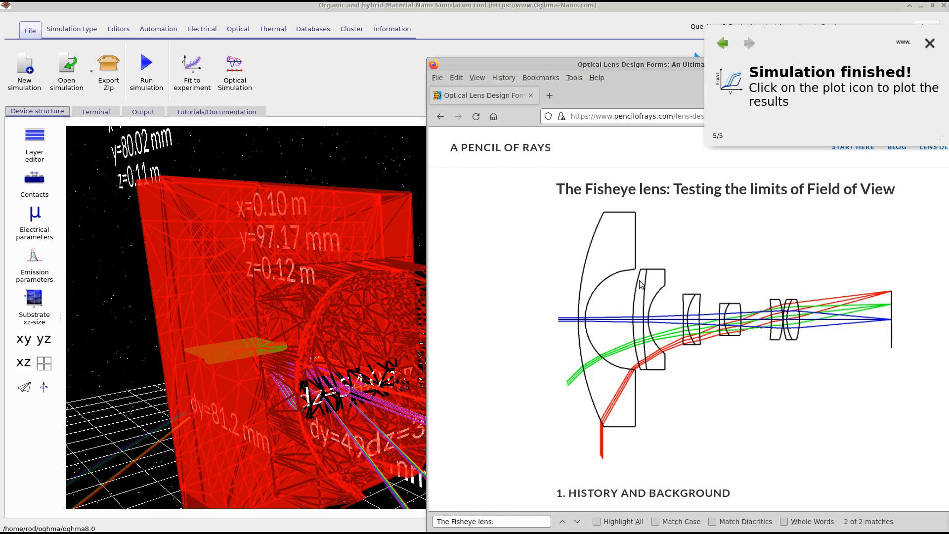
{"action": "left_click_drag", "start_coordinate": [514, 69], "coordinate": [761, 68]}
- Change the shape of the concave lens behind the front element to joint_lens
{"action": "left_click_drag", "start_coordinate": [600, 174], "coordinate": [518, 213]}
{"action": "right_click", "coordinate": [518, 214]}
{"action": "left_click", "coordinate": [365, 229]}
{"action": "left_click", "coordinate": [525, 250]}
{"action": "right_click", "coordinate": [525, 250]}
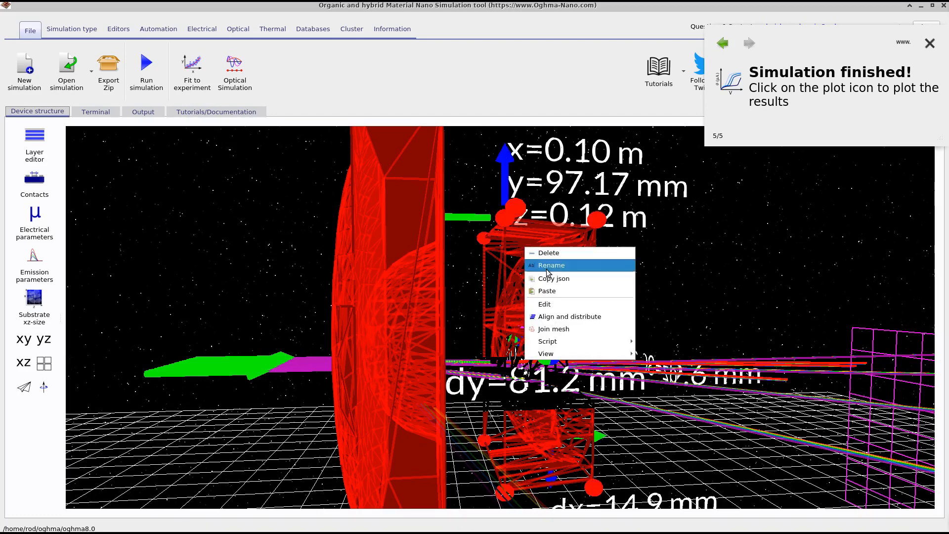
{"action": "left_click", "coordinate": [561, 308]}
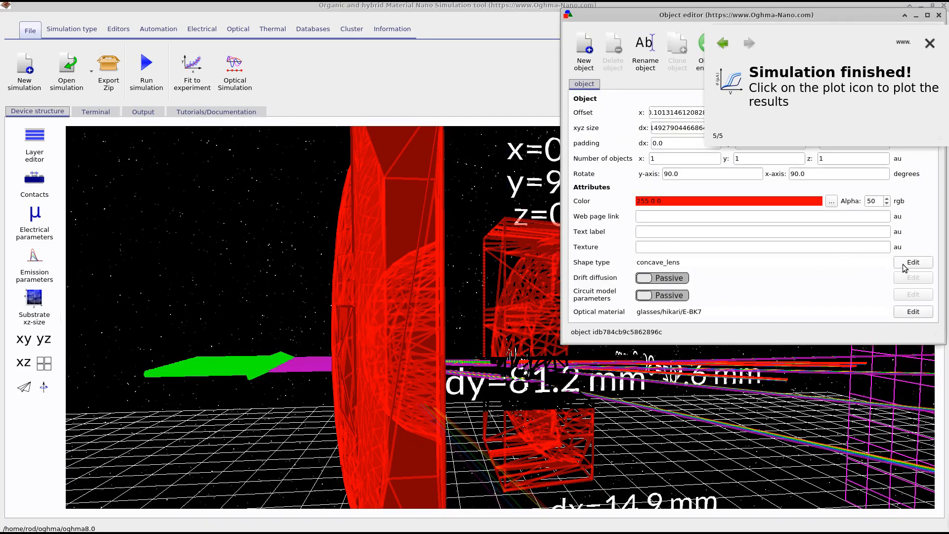
{"action": "left_click", "coordinate": [904, 264]}
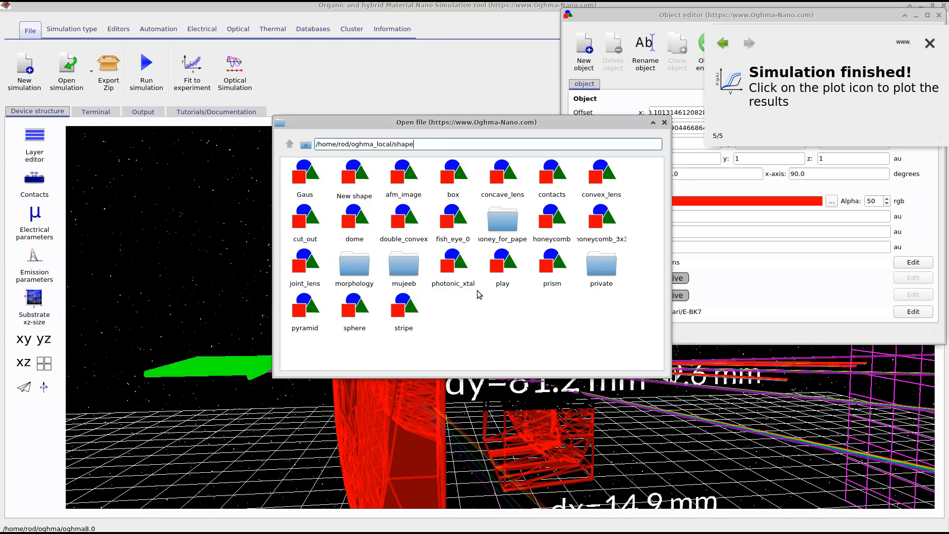
{"action": "double_click", "coordinate": [307, 272]}
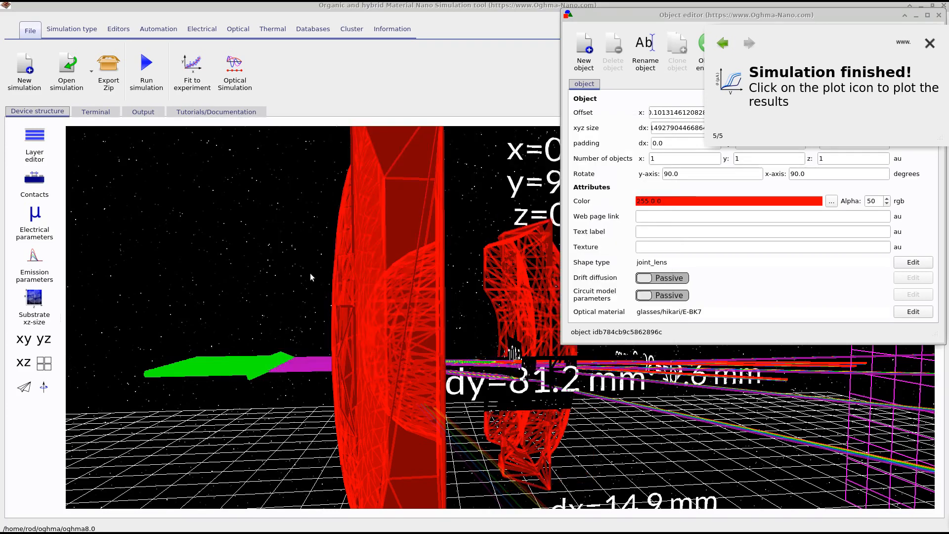
- Set the joint lens's y-axis rotation to 270 degrees so that its curvature faces the other way
{"action": "mouse_move", "coordinate": [522, 265]}
{"action": "left_mouse_down"}
{"action": "mouse_move", "coordinate": [540, 267]}
{"action": "mouse_move", "coordinate": [526, 272]}
{"action": "left_mouse_up"}
{"action": "left_click", "coordinate": [584, 285]}
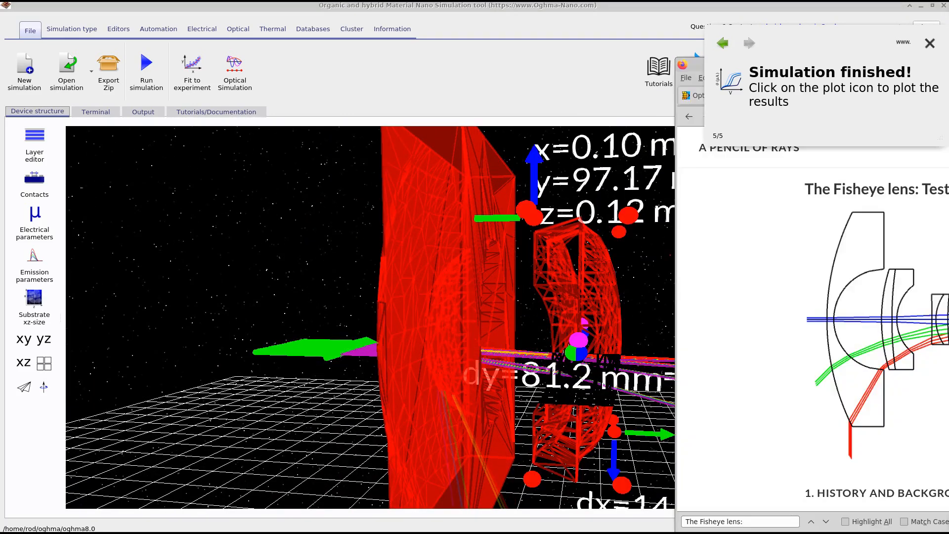
{"action": "left_click", "coordinate": [594, 273]}
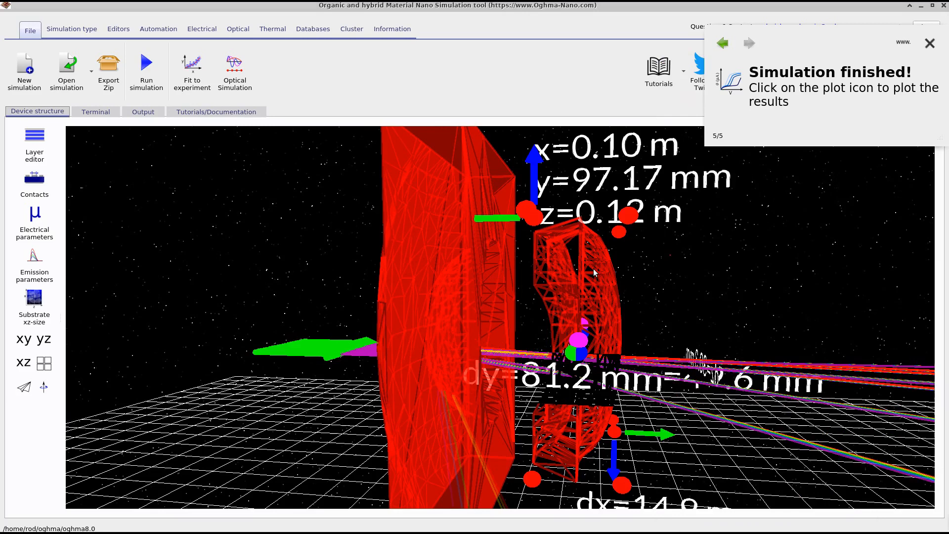
{"action": "right_click", "coordinate": [587, 302]}
{"action": "left_click", "coordinate": [579, 297]}
{"action": "right_click", "coordinate": [582, 296]}
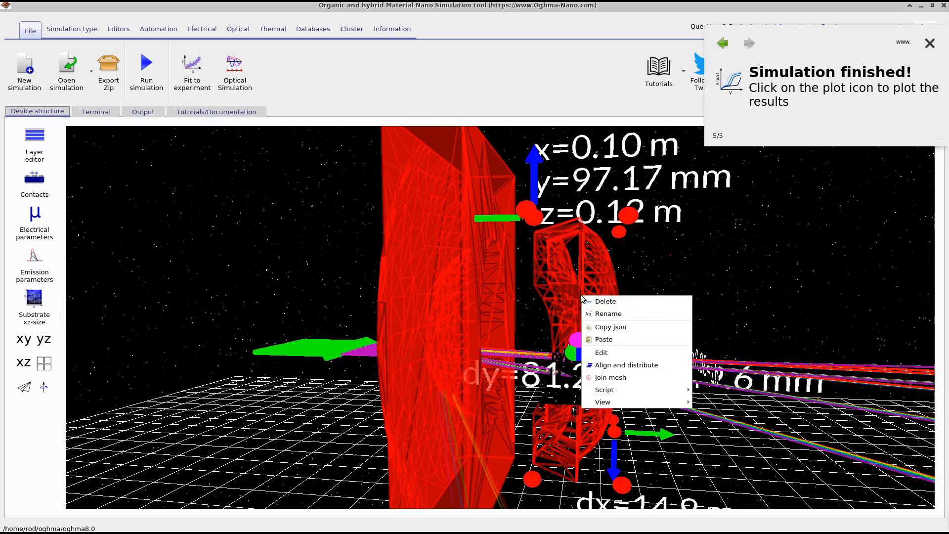
{"action": "left_click", "coordinate": [618, 354]}
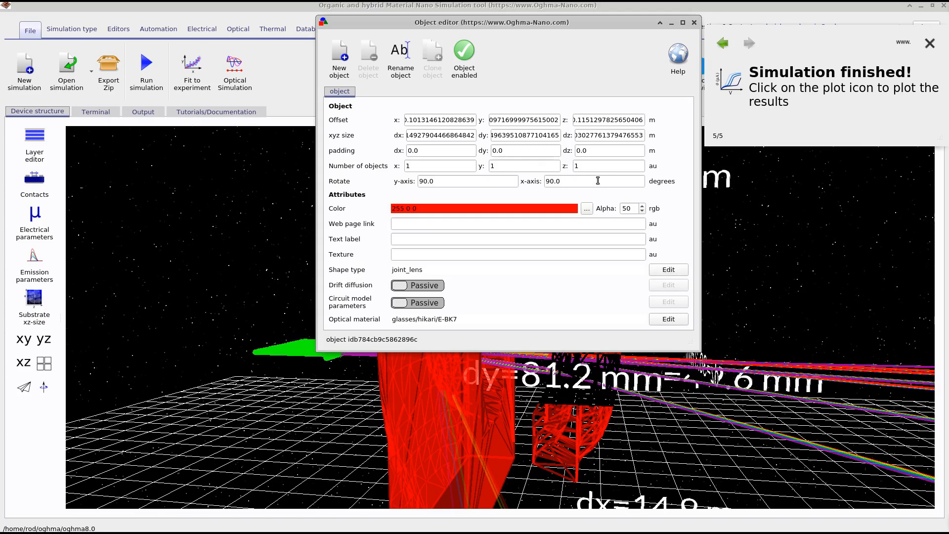
{"action": "left_click", "coordinate": [464, 182]}
{"action": "type", "text": "270"}
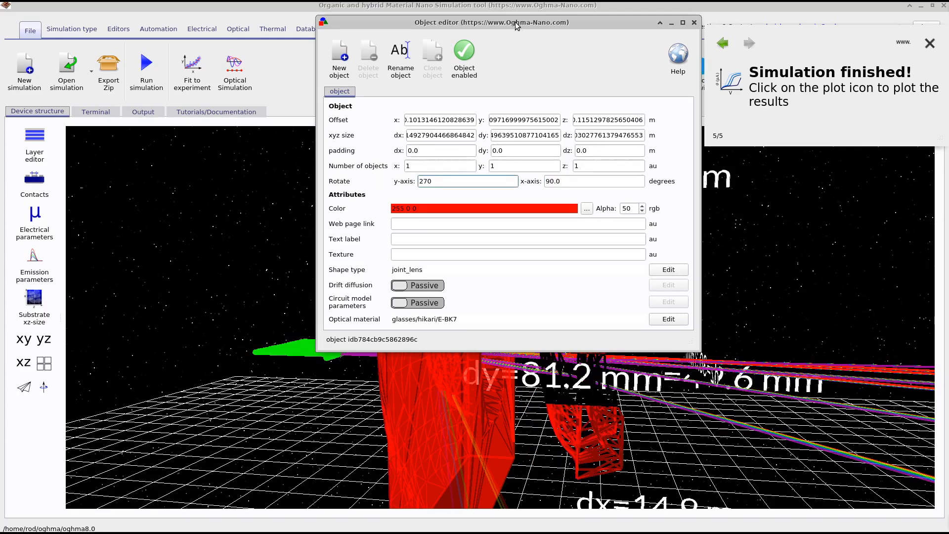
{"action": "left_click_drag", "start_coordinate": [515, 22], "coordinate": [945, 144]}
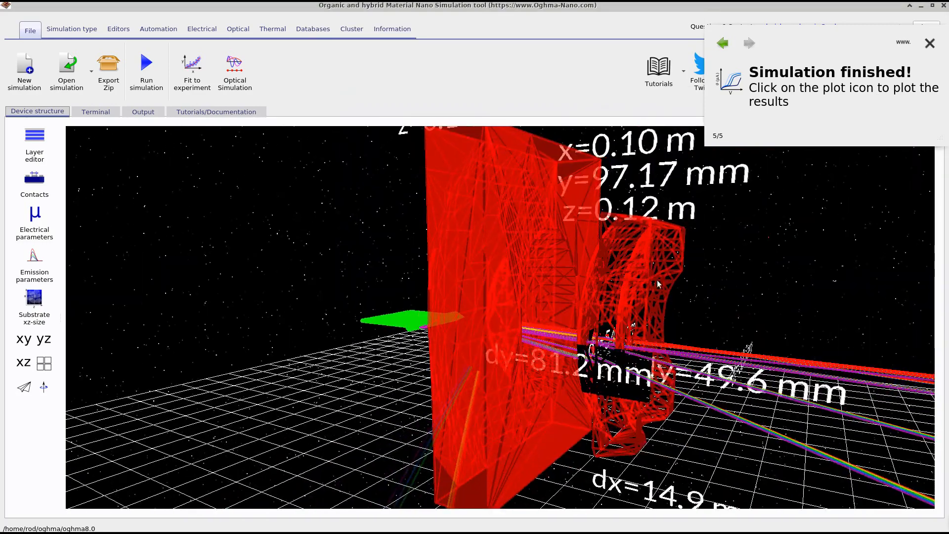
- Resize the joint lens to about dx=14.1 mm, shift it to about x=98.30 mm, y=95.64 mm, and rerun the simulation
{"action": "left_click", "coordinate": [657, 280]}
{"action": "left_click", "coordinate": [152, 81]}
{"action": "left_click_drag", "start_coordinate": [705, 295], "coordinate": [669, 297]}
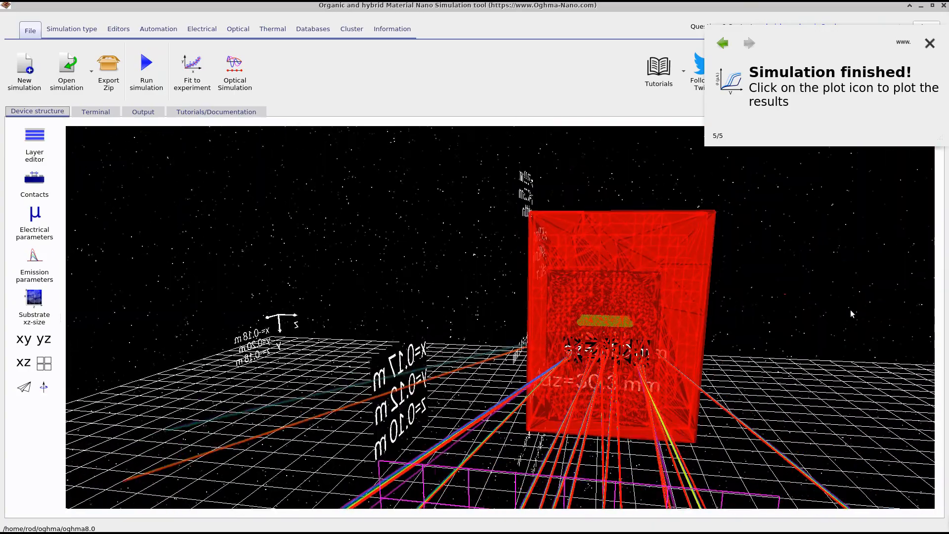
{"action": "left_click", "coordinate": [644, 319]}
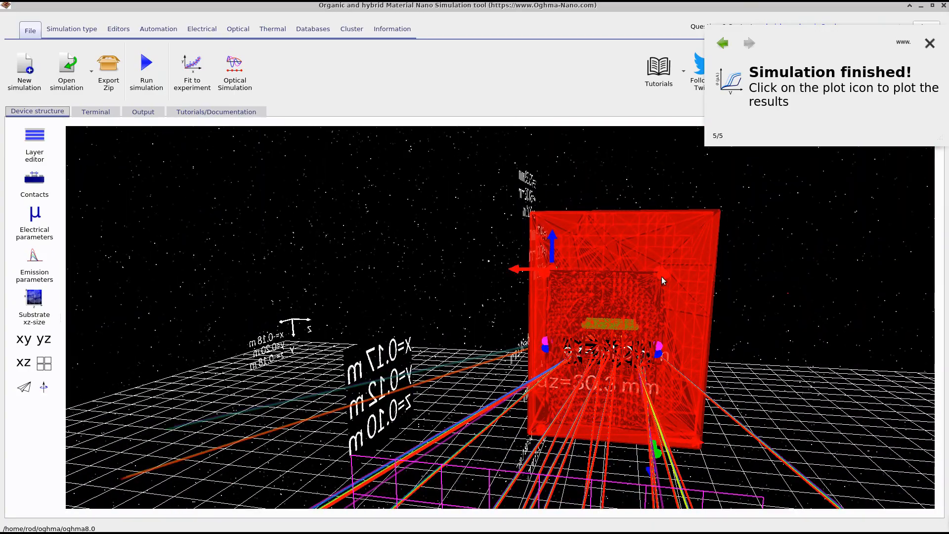
{"action": "left_click", "coordinate": [146, 74]}
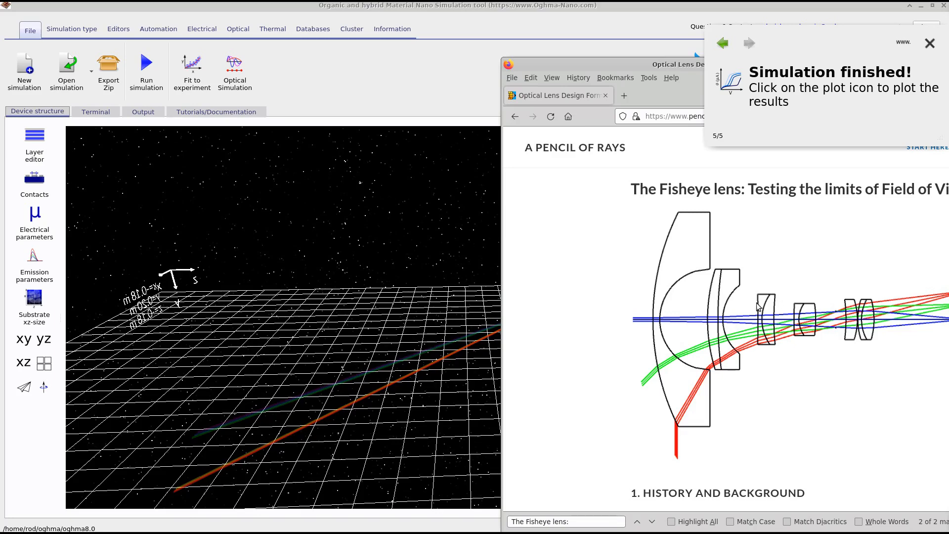
- Examine the remaining elements of the fisheye lens diagram at a larger size in the browser
{"action": "double_click", "coordinate": [646, 64]}
{"action": "scroll", "coordinate": [426, 253], "scroll_direction": "up", "scroll_amount": 2, "text": "ctrl"}
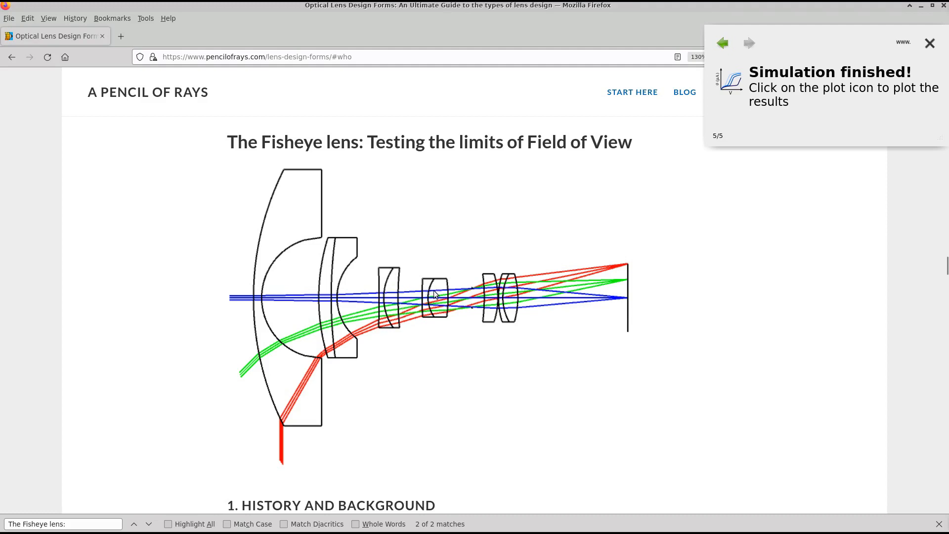
{"action": "double_click", "coordinate": [336, 5]}
{"action": "left_click_drag", "start_coordinate": [332, 6], "coordinate": [948, 89]}
- Add a box object behind the joint lens at about x=0.14 m, y=0.10 m, z=0.11 m and narrow it to about dx=10.0 mm
{"action": "scroll", "coordinate": [458, 241], "scroll_direction": "up", "scroll_amount": 3}
{"action": "left_click_drag", "start_coordinate": [749, 270], "coordinate": [655, 301]}
{"action": "right_click", "coordinate": [657, 306]}
{"action": "mouse_move", "coordinate": [727, 344]}
{"action": "left_click", "coordinate": [757, 348]}
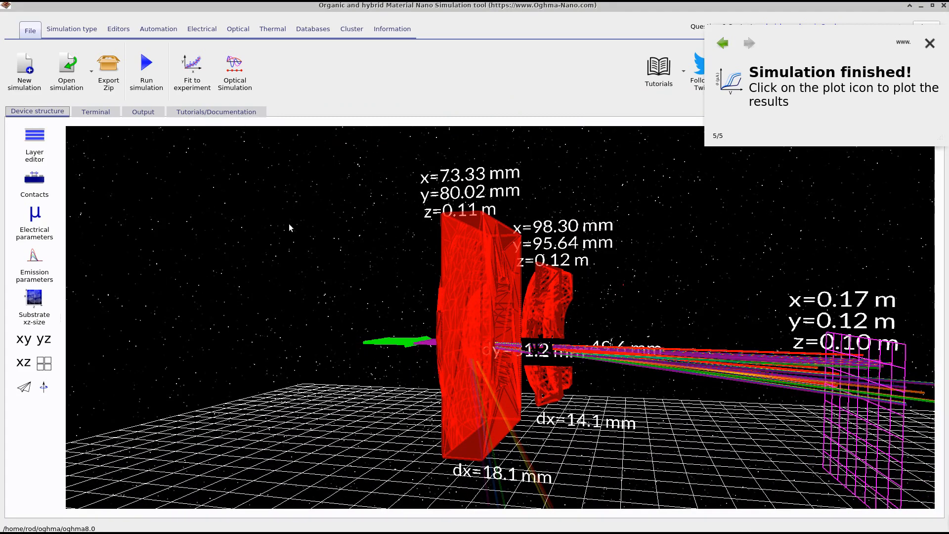
{"action": "left_click_drag", "start_coordinate": [682, 282], "coordinate": [622, 292]}
{"action": "left_click_drag", "start_coordinate": [375, 321], "coordinate": [576, 359]}
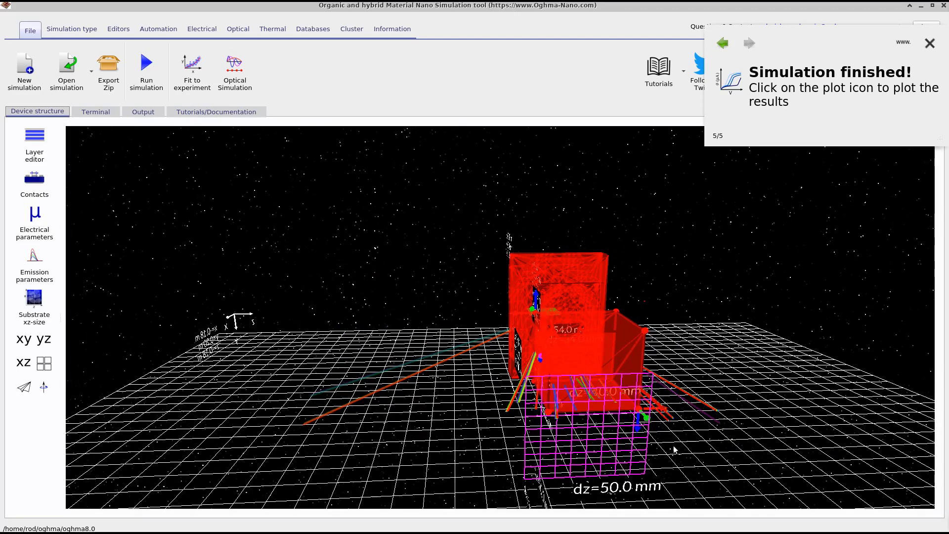
{"action": "mouse_move", "coordinate": [647, 422]}
{"action": "left_mouse_down"}
{"action": "mouse_move", "coordinate": [628, 416]}
{"action": "mouse_move", "coordinate": [640, 414]}
{"action": "left_mouse_up"}
{"action": "left_click_drag", "start_coordinate": [639, 328], "coordinate": [617, 330]}
{"action": "left_click_drag", "start_coordinate": [425, 337], "coordinate": [589, 314]}
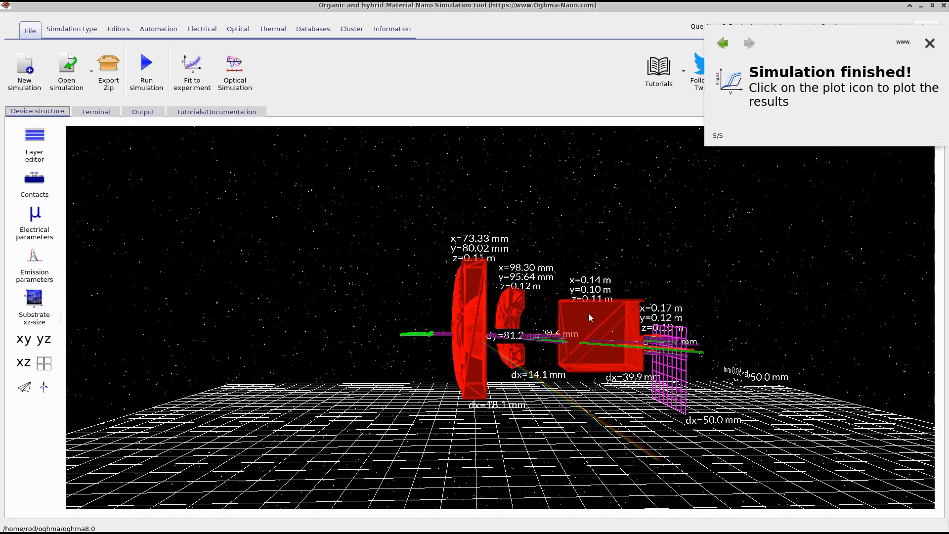
{"action": "left_click", "coordinate": [625, 360]}
{"action": "left_click_drag", "start_coordinate": [643, 372], "coordinate": [587, 354]}
- Set the new box's optical material to glasses/hikari/E-BK7
{"action": "right_click", "coordinate": [581, 318]}
{"action": "left_click", "coordinate": [614, 375]}
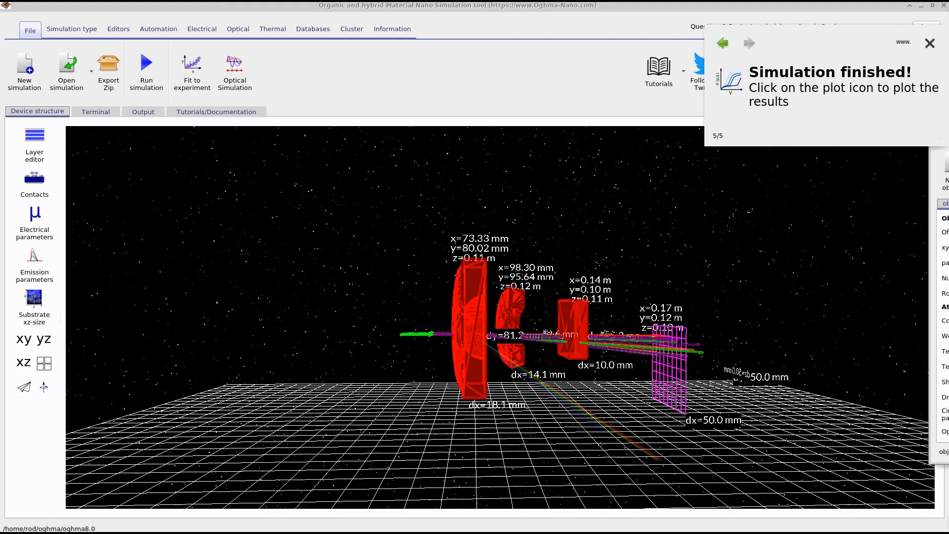
{"action": "left_click", "coordinate": [899, 421]}
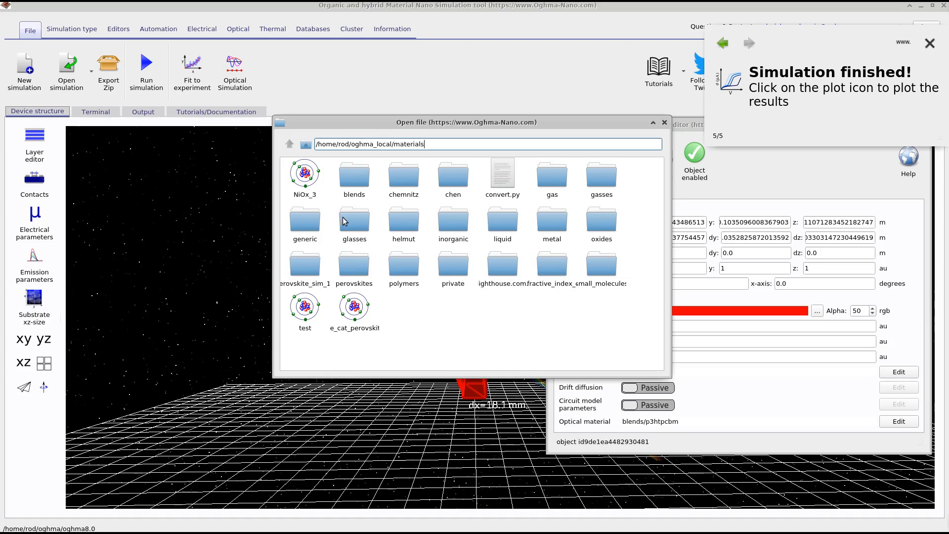
{"action": "double_click", "coordinate": [345, 221]}
{"action": "double_click", "coordinate": [315, 178]}
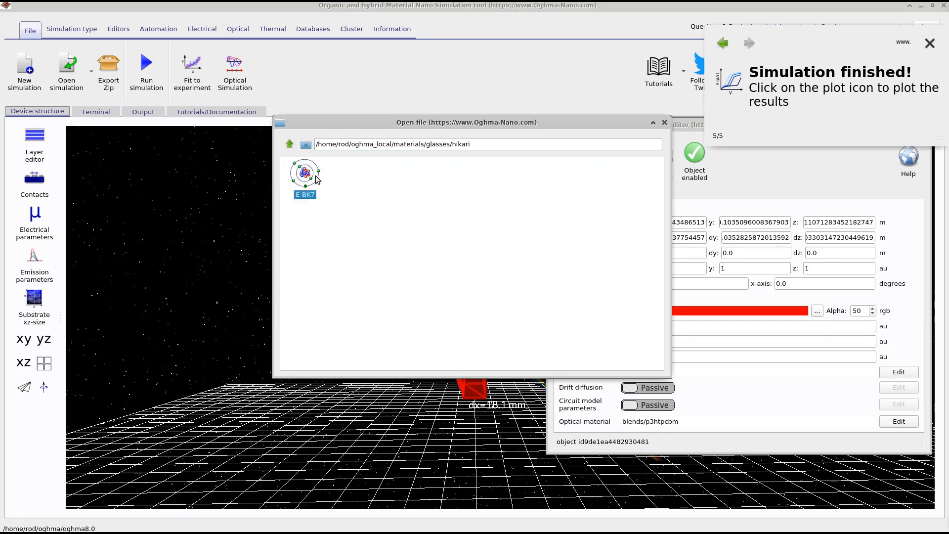
{"action": "left_click_drag", "start_coordinate": [625, 124], "coordinate": [327, 130]}
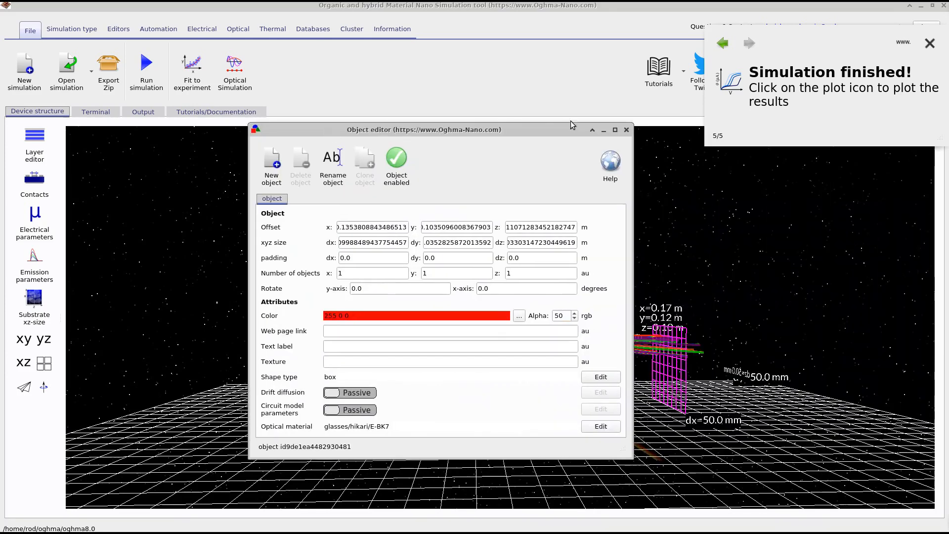
{"action": "left_click", "coordinate": [626, 130]}
- Thin the glass box to about dx=5.3 mm, move it to about x=0.12 m, y=0.11 m following the diagram, and rerun the simulation
{"action": "left_click", "coordinate": [573, 322]}
{"action": "left_click_drag", "start_coordinate": [573, 322], "coordinate": [578, 318]}
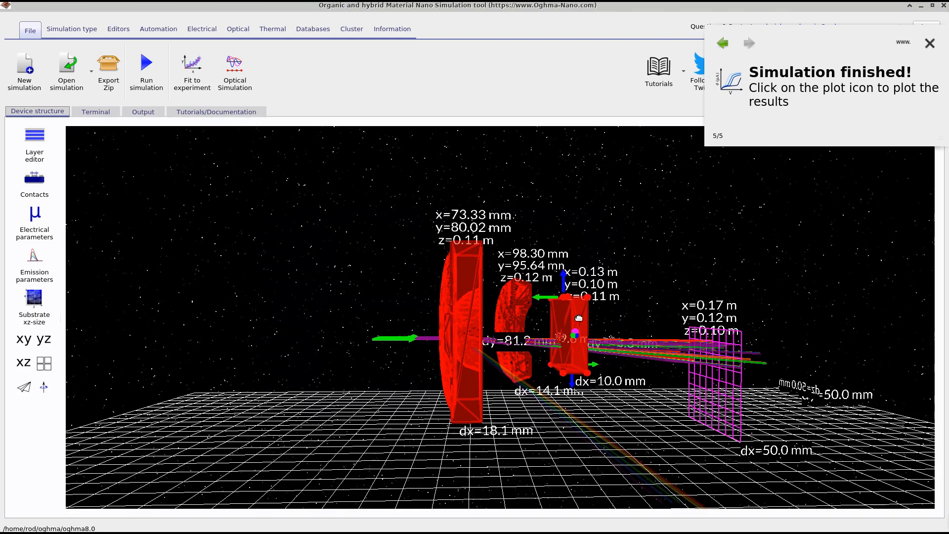
{"action": "left_click_drag", "start_coordinate": [654, 284], "coordinate": [596, 376]}
{"action": "left_click", "coordinate": [590, 376]}
{"action": "key", "text": "alt+Tab"}
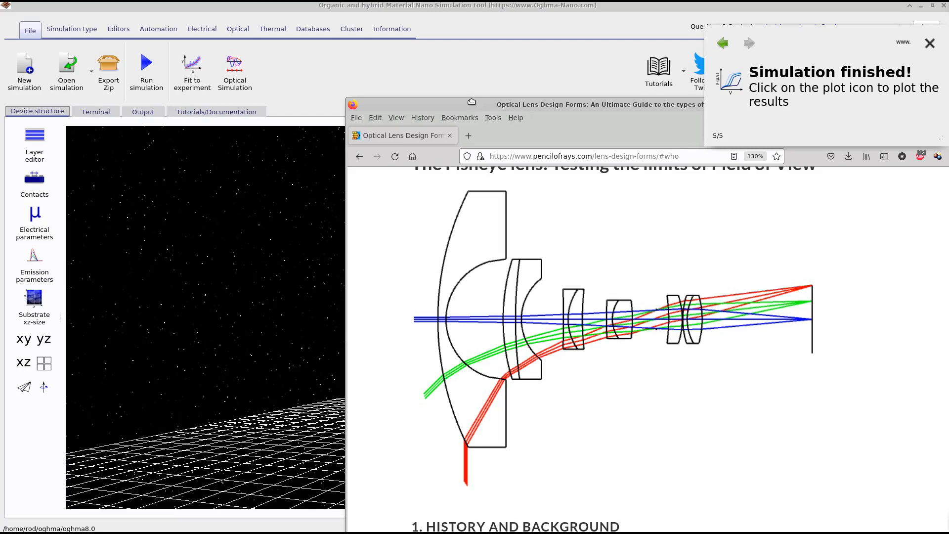
{"action": "left_click_drag", "start_coordinate": [472, 102], "coordinate": [948, 106]}
{"action": "left_click_drag", "start_coordinate": [589, 371], "coordinate": [589, 370]}
{"action": "left_click_drag", "start_coordinate": [586, 321], "coordinate": [580, 324]}
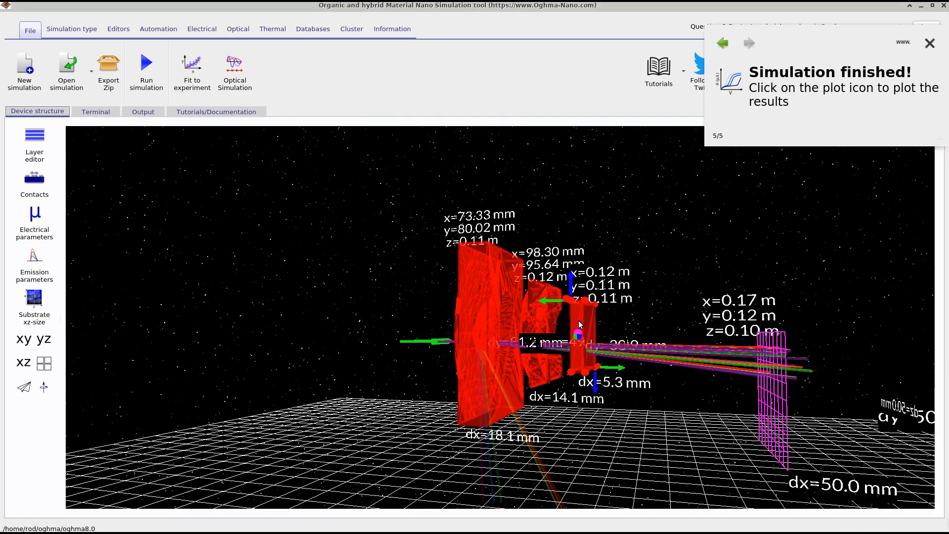
{"action": "left_click", "coordinate": [147, 69]}
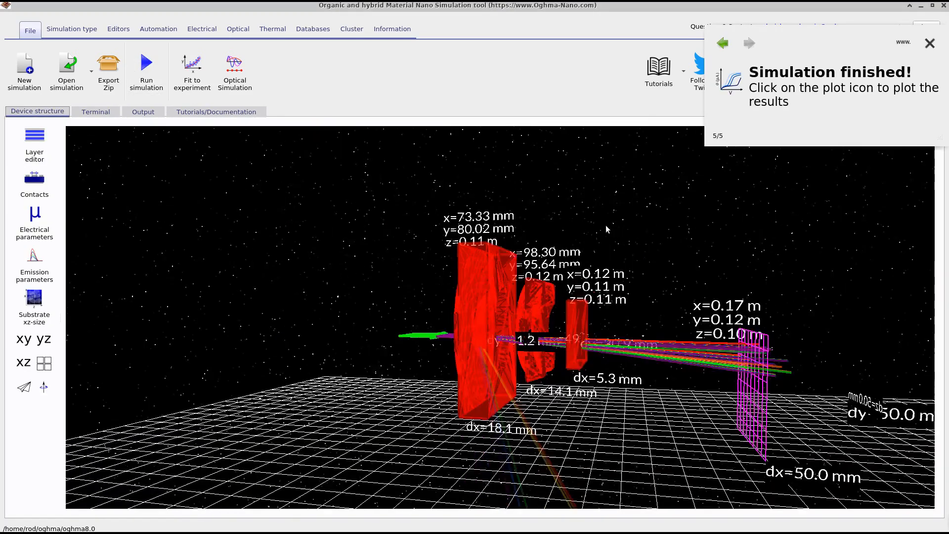
- Duplicate the glass box and place the copy behind the original at about x=0.14 m, y=0.11 m
{"action": "left_click", "coordinate": [585, 336]}
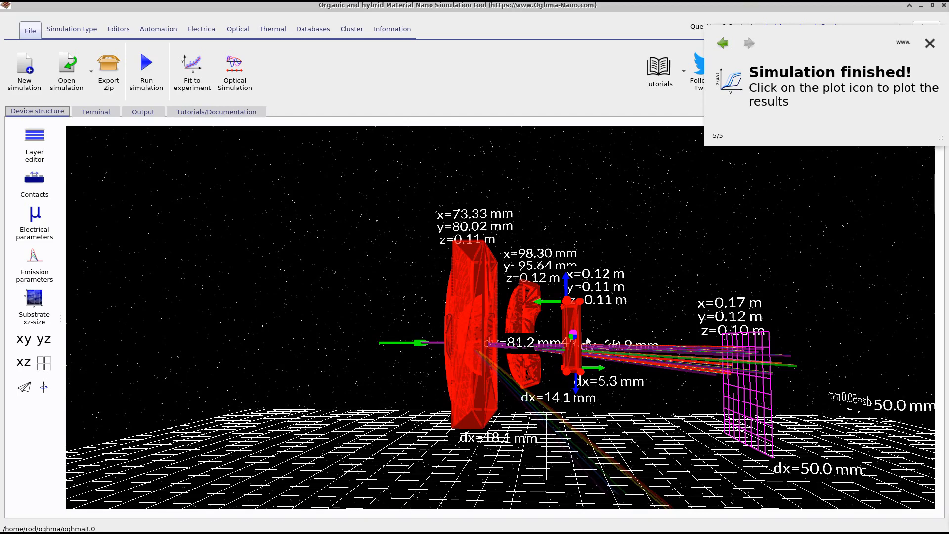
{"action": "right_click", "coordinate": [581, 321]}
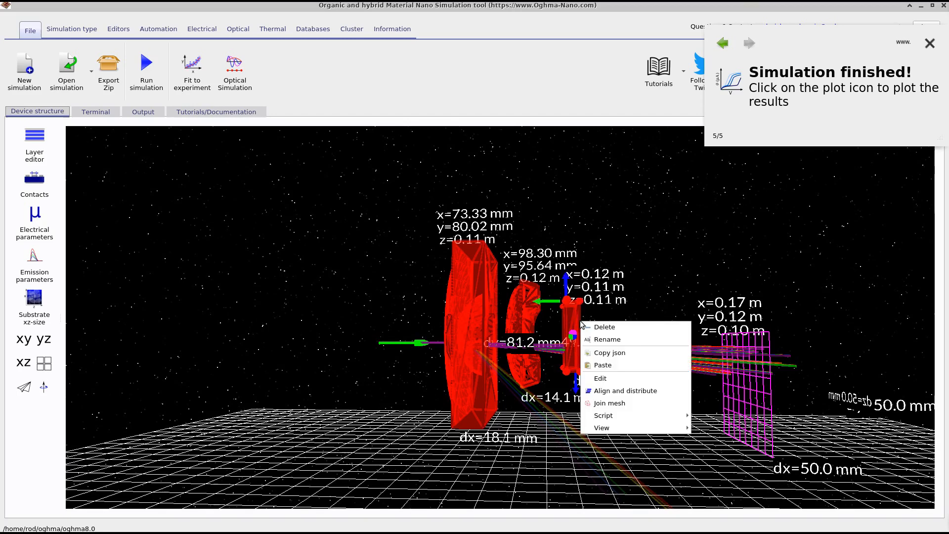
{"action": "left_click", "coordinate": [604, 351]}
{"action": "right_click", "coordinate": [607, 314]}
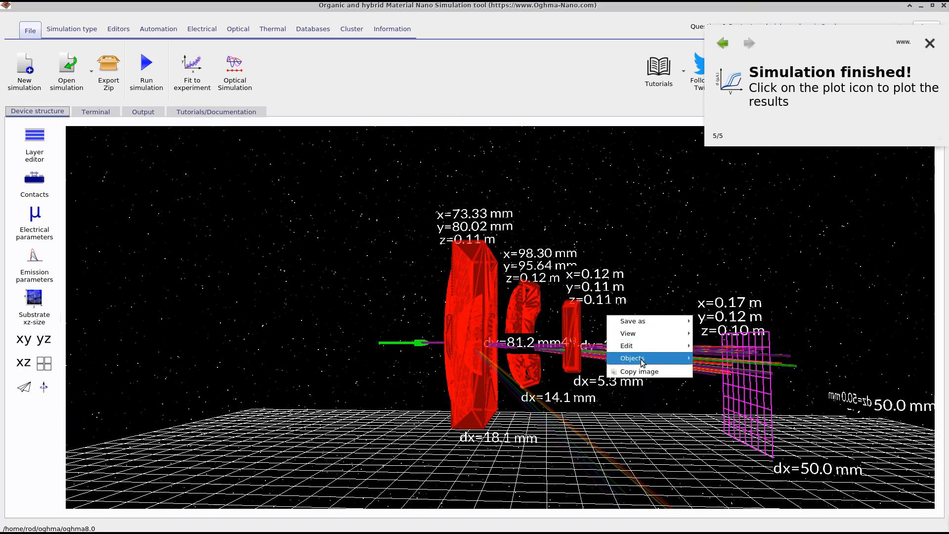
{"action": "mouse_move", "coordinate": [643, 358]}
{"action": "left_click", "coordinate": [745, 395]}
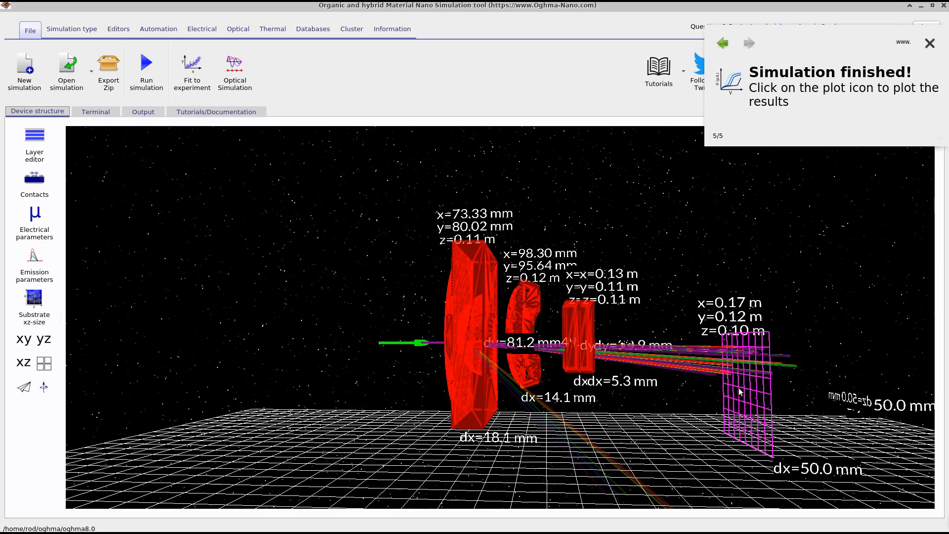
{"action": "left_click_drag", "start_coordinate": [615, 324], "coordinate": [693, 325]}
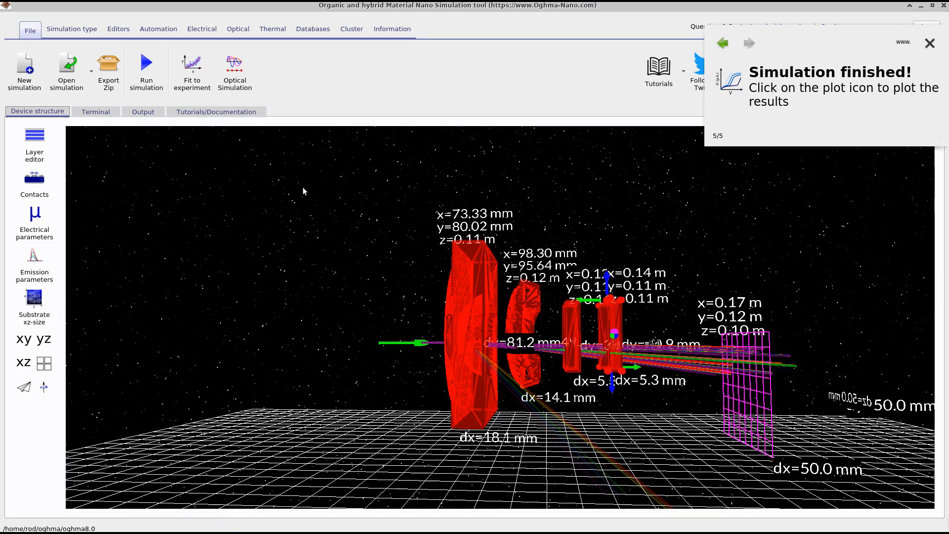
- Rerun the simulation with both glass boxes and compare the lens stack with the fisheye diagram in the browser
{"action": "left_click", "coordinate": [146, 66]}
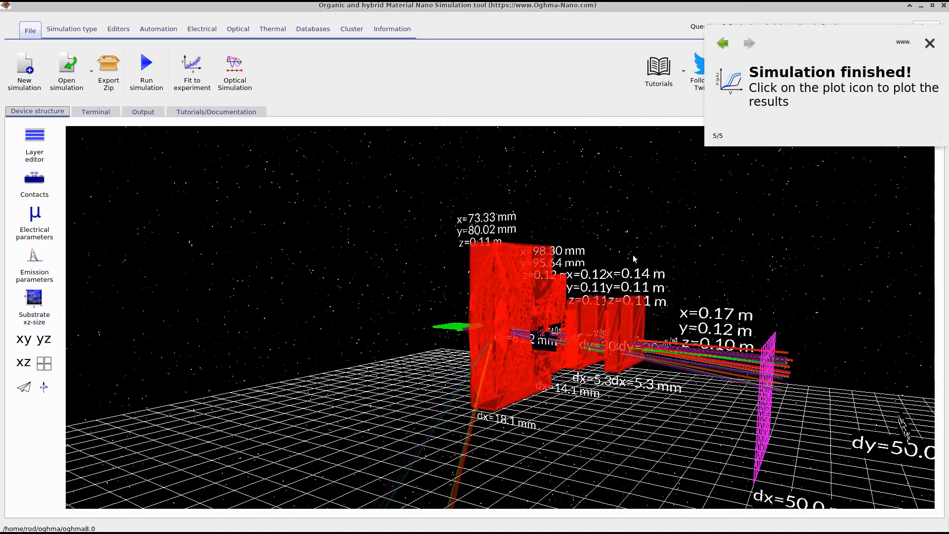
{"action": "key", "text": "alt+Tab"}
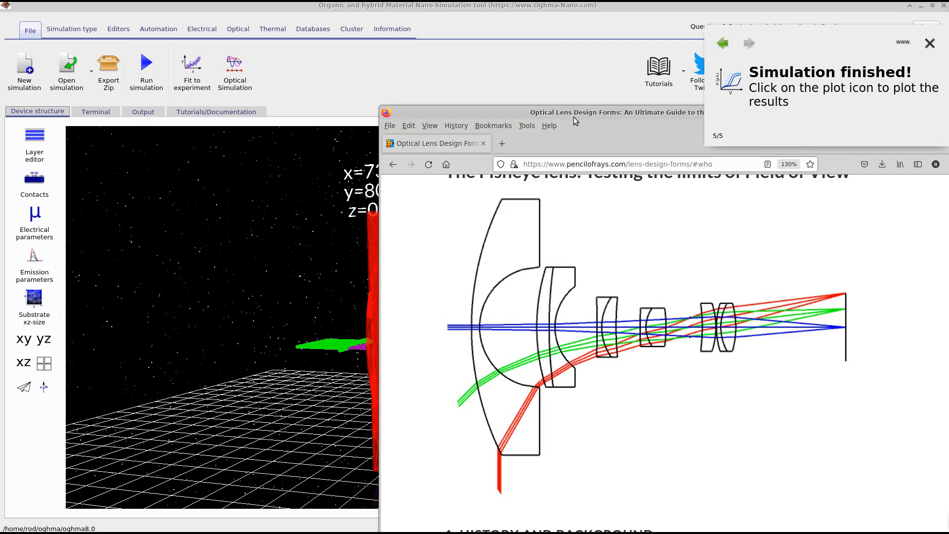
{"action": "left_click_drag", "start_coordinate": [574, 116], "coordinate": [948, 152]}
- Hide the star background in the 3D view
{"action": "left_click", "coordinate": [728, 200]}
{"action": "right_click", "coordinate": [595, 189]}
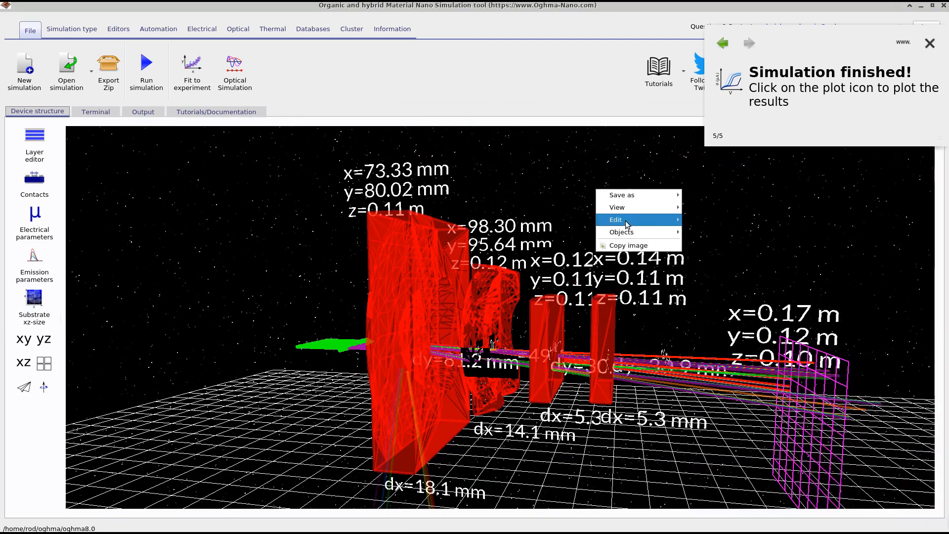
{"action": "left_click", "coordinate": [702, 232]}
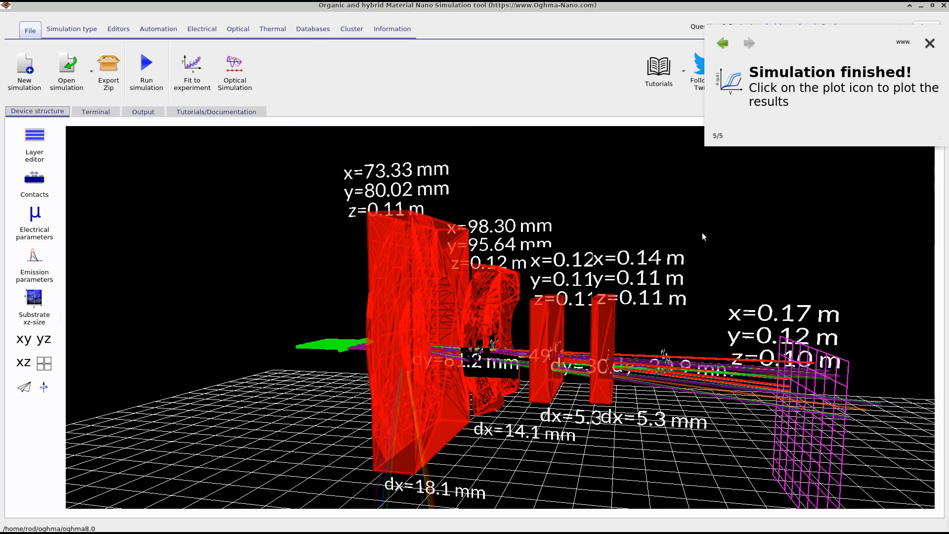
{"action": "scroll", "coordinate": [267, 292], "scroll_direction": "down", "scroll_amount": 8}
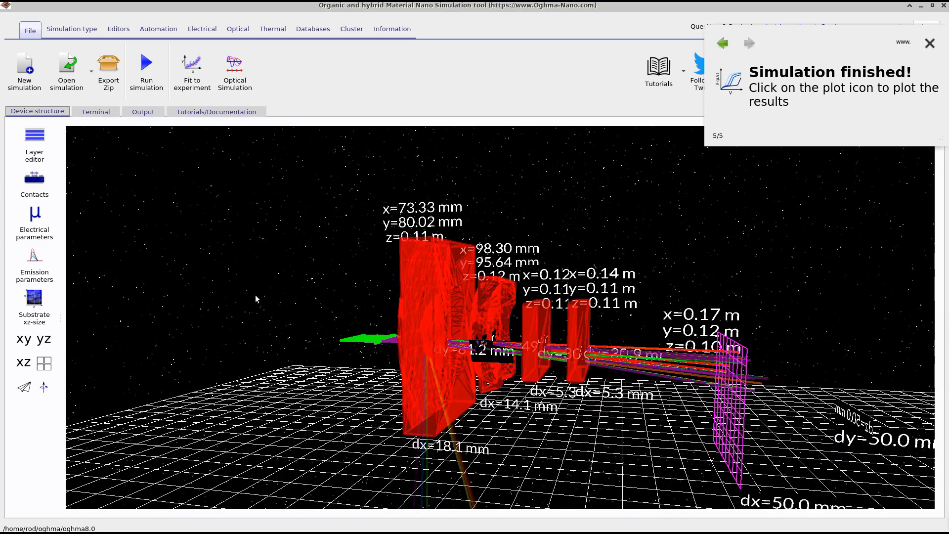
- Change the new box's shape to convex_lens and place it in front of the lens stack at about x=33.5 mm, y=91.5 mm
{"action": "left_click_drag", "start_coordinate": [248, 186], "coordinate": [346, 279]}
{"action": "right_click", "coordinate": [348, 269]}
{"action": "left_click", "coordinate": [381, 323]}
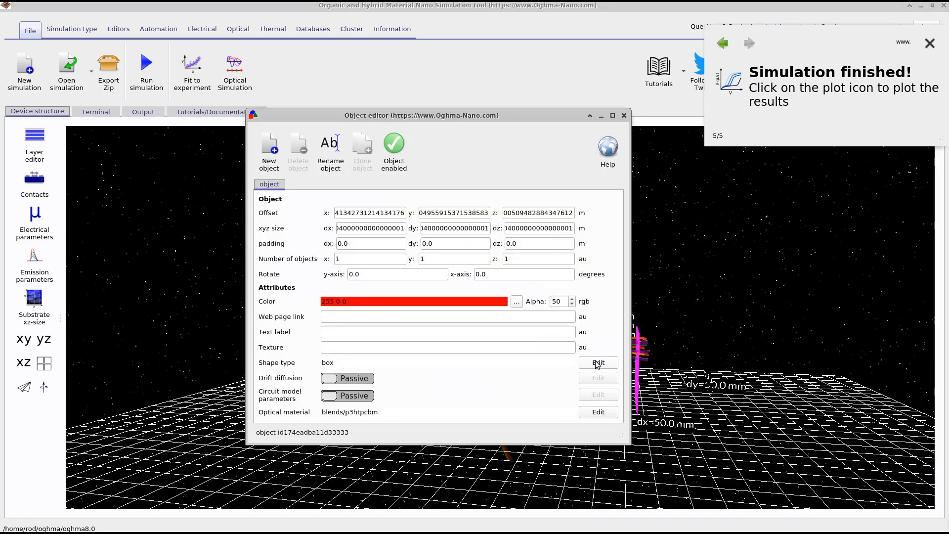
{"action": "left_click", "coordinate": [599, 363]}
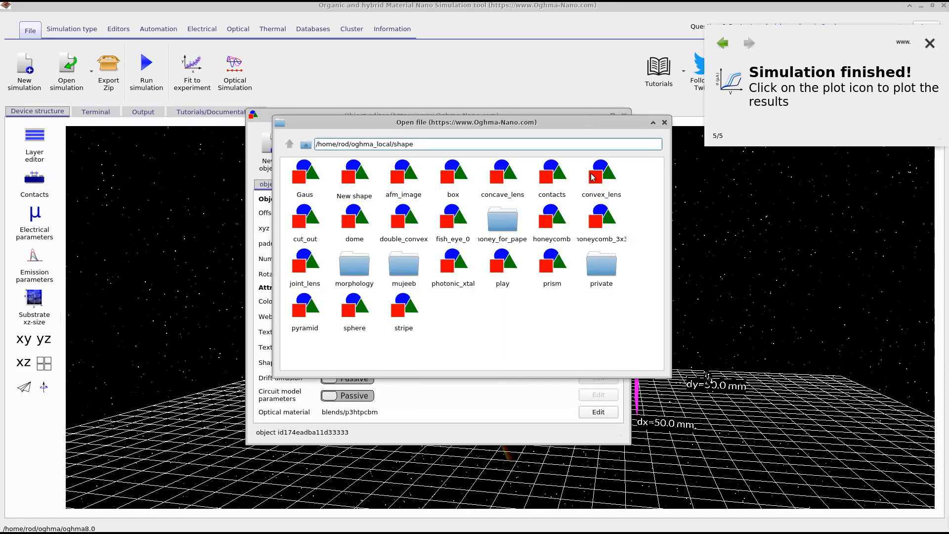
{"action": "double_click", "coordinate": [606, 177]}
{"action": "left_click", "coordinate": [624, 115]}
{"action": "left_click_drag", "start_coordinate": [363, 239], "coordinate": [329, 328]}
{"action": "left_click", "coordinate": [371, 209]}
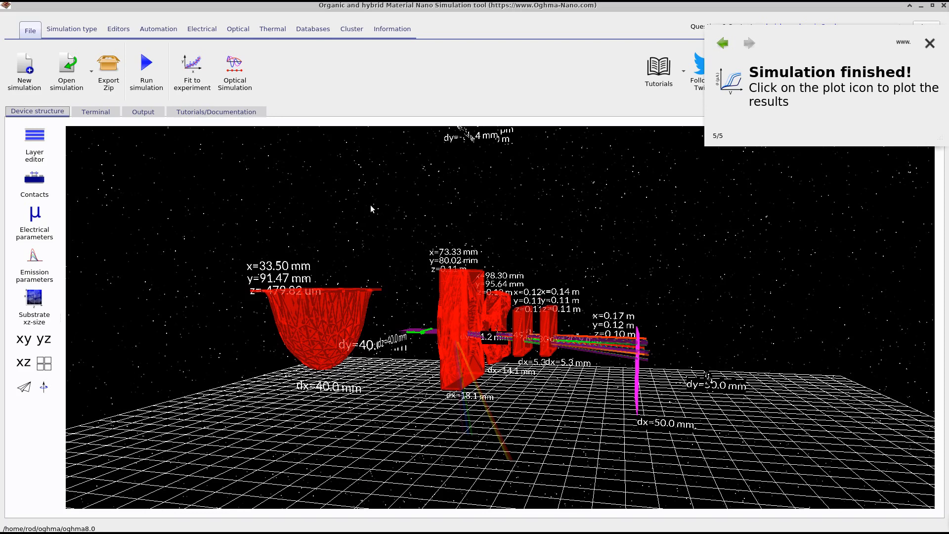
- Add another box beside the convex lens, placing the box at about x=76.4 mm and the lens at about x=18.8 mm, both at y=0.10 m
{"action": "right_click", "coordinate": [371, 208]}
{"action": "mouse_move", "coordinate": [430, 248]}
{"action": "left_click", "coordinate": [473, 253]}
{"action": "left_click_drag", "start_coordinate": [245, 141], "coordinate": [464, 354]}
{"action": "left_click_drag", "start_coordinate": [320, 334], "coordinate": [284, 355]}
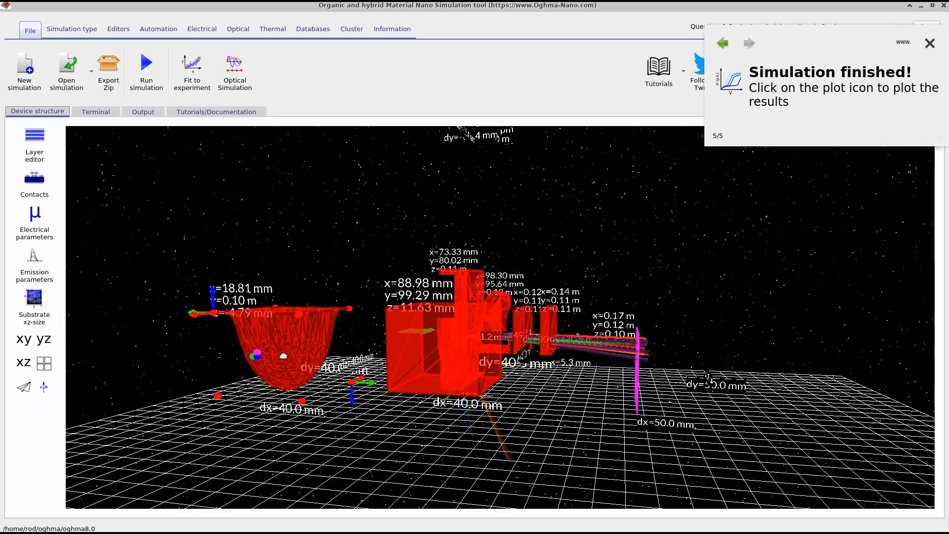
{"action": "left_click_drag", "start_coordinate": [386, 372], "coordinate": [384, 361]}
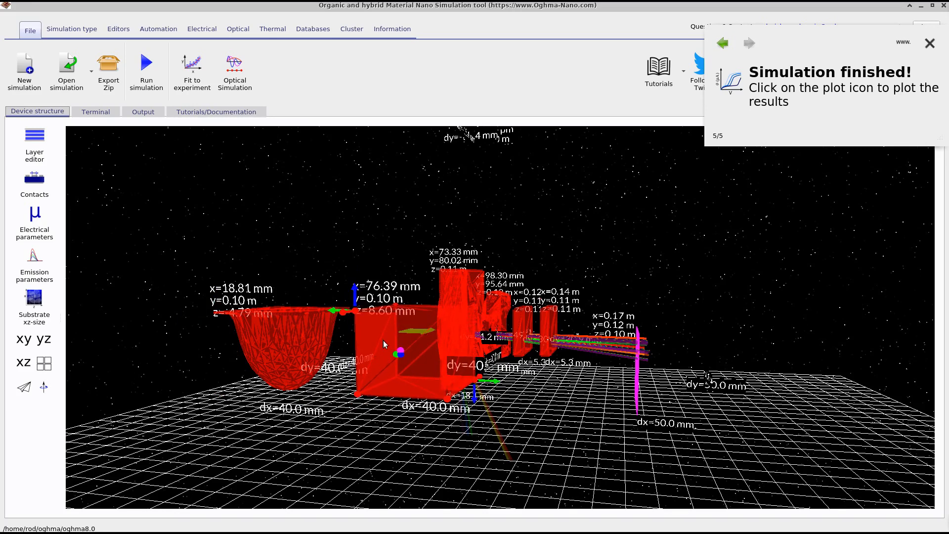
- Try to join the meshes of the convex lens and the box with a convex_lens fraction of 0.3, following the browser diagram
{"action": "left_click", "coordinate": [948, 163]}
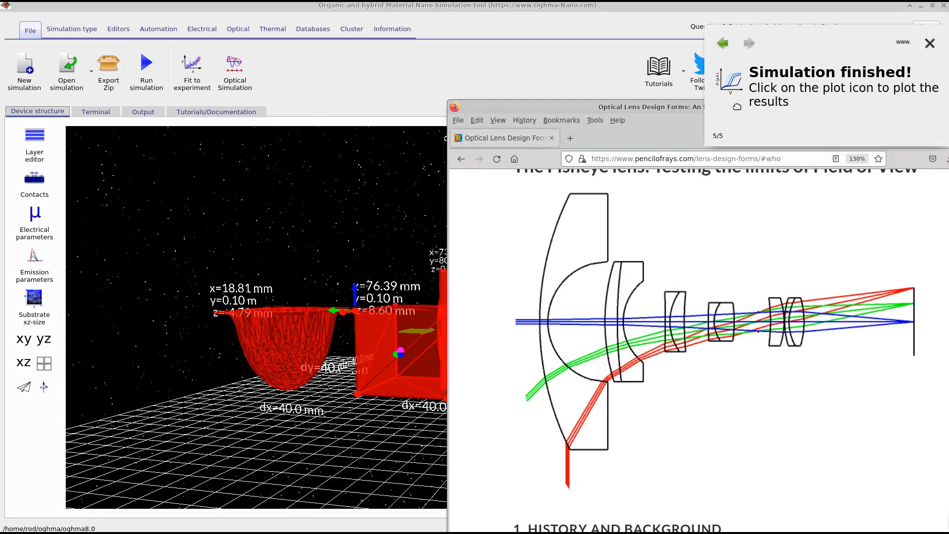
{"action": "left_click", "coordinate": [313, 333]}
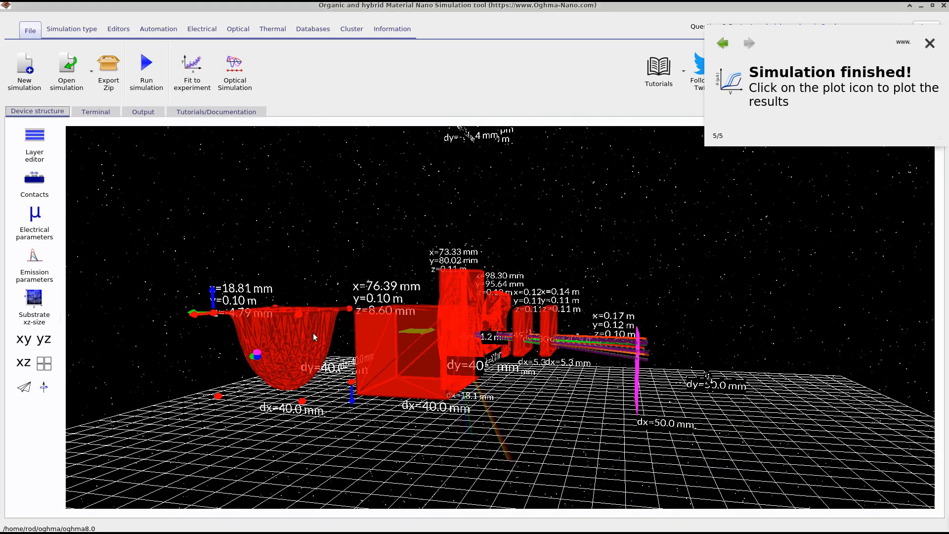
{"action": "right_click", "coordinate": [389, 350]}
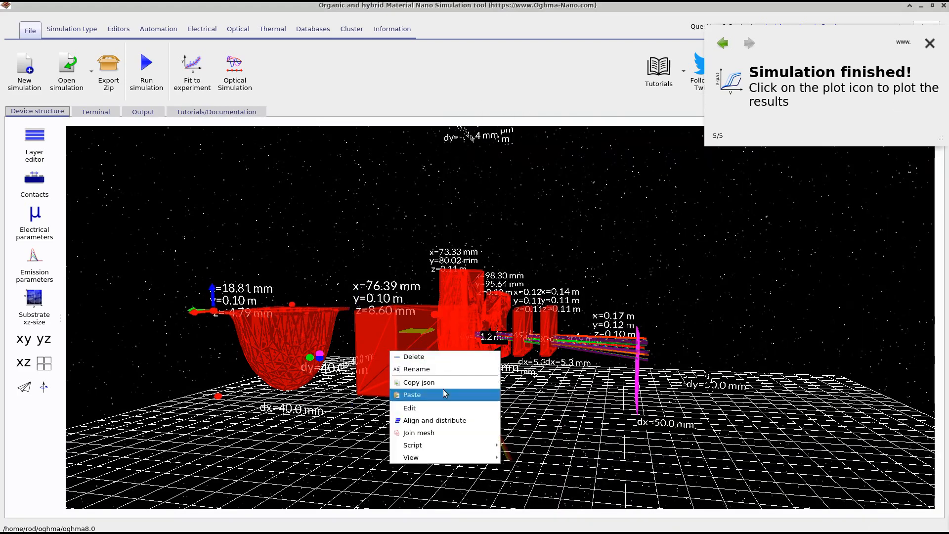
{"action": "left_click", "coordinate": [421, 433]}
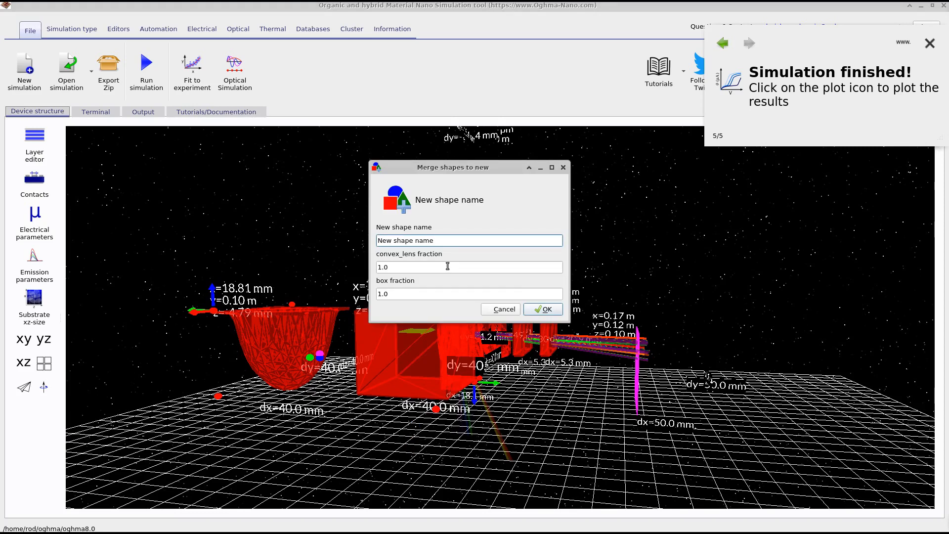
{"action": "left_click_drag", "start_coordinate": [416, 263], "coordinate": [381, 264]}
{"action": "left_click_drag", "start_coordinate": [948, 150], "coordinate": [948, 125]}
{"action": "left_click", "coordinate": [515, 260]}
{"action": "left_click_drag", "start_coordinate": [388, 266], "coordinate": [368, 259]}
{"action": "type", "text": "0.3"}
{"action": "left_click", "coordinate": [543, 314]}
{"action": "left_click_drag", "start_coordinate": [230, 141], "coordinate": [293, 244]}
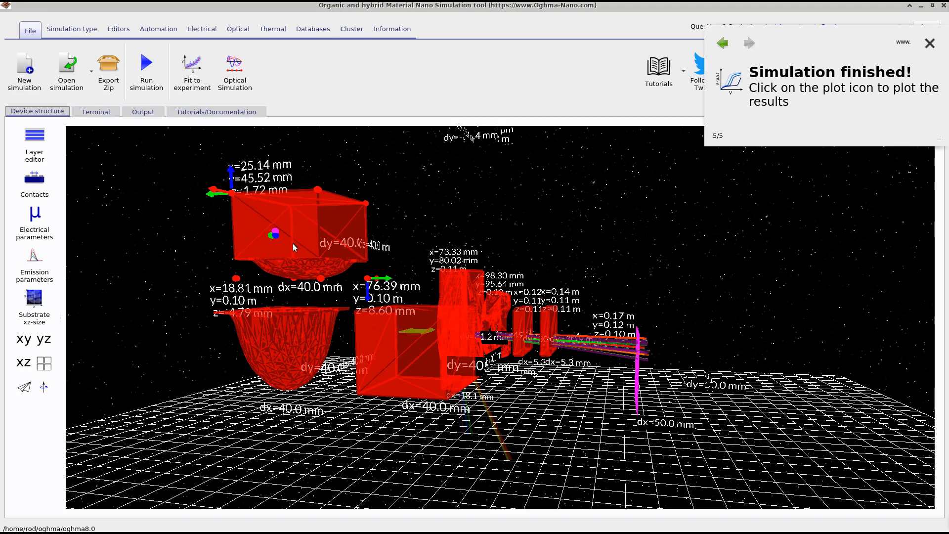
- Delete the joined shape made with the 0.3 convex_lens fraction
{"action": "right_click", "coordinate": [298, 226]}
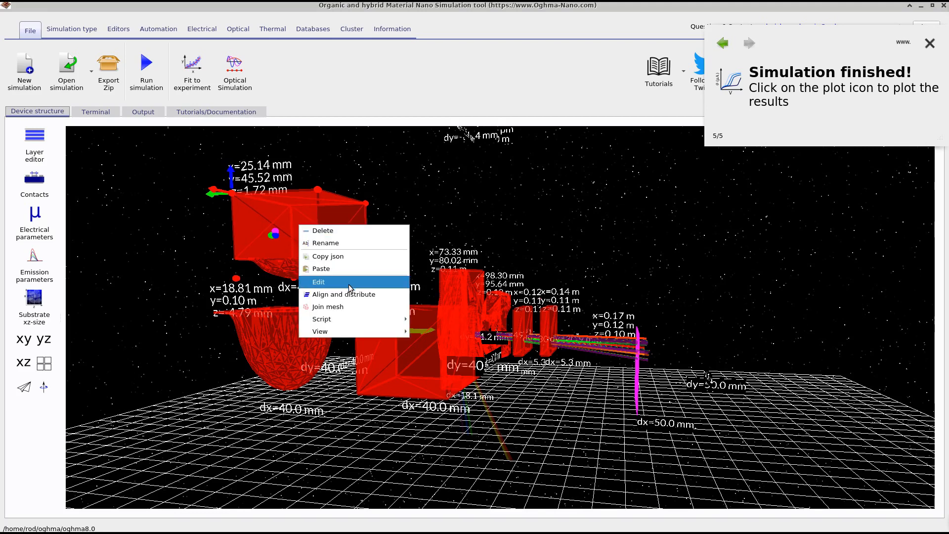
{"action": "left_click", "coordinate": [345, 232]}
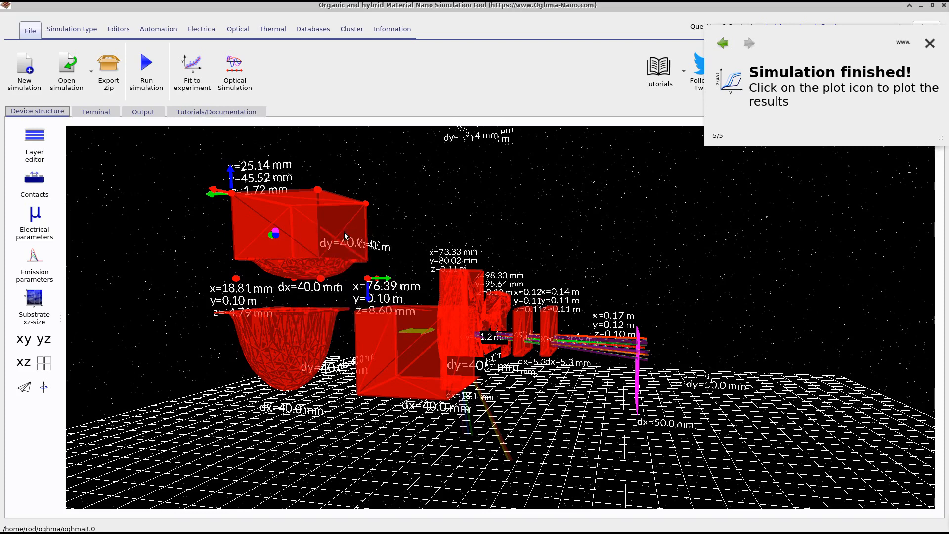
{"action": "left_click", "coordinate": [522, 277]}
- Join the convex lens and the box with a convex_lens fraction of 0.5 and move the result to about x=36.7 mm, y=44.3 mm
{"action": "left_click", "coordinate": [402, 357]}
{"action": "left_click", "coordinate": [281, 330], "text": "shift"}
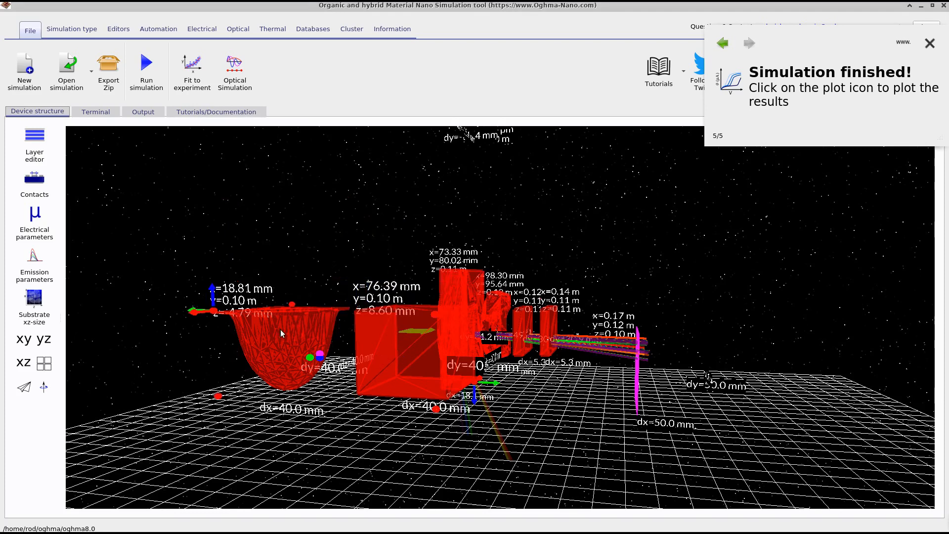
{"action": "right_click", "coordinate": [280, 334]}
{"action": "left_click", "coordinate": [347, 408]}
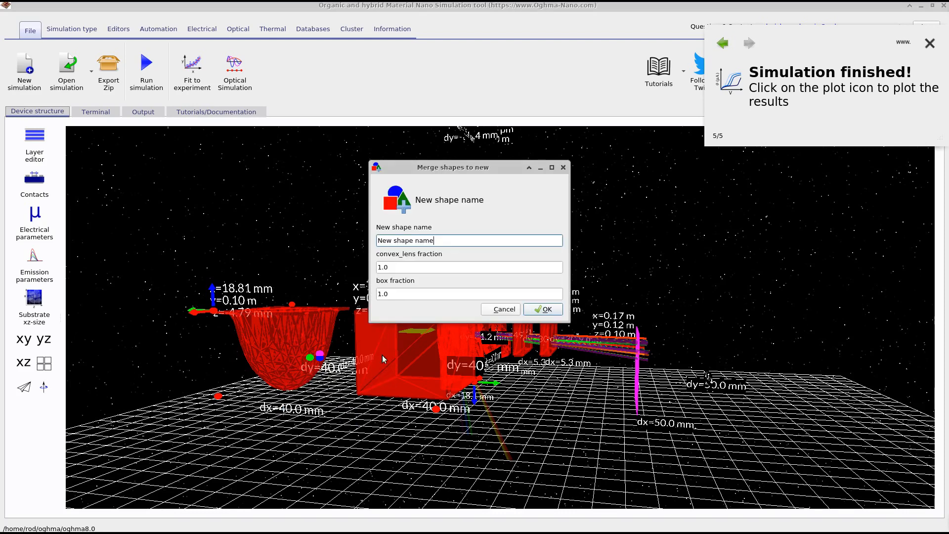
{"action": "double_click", "coordinate": [418, 266]}
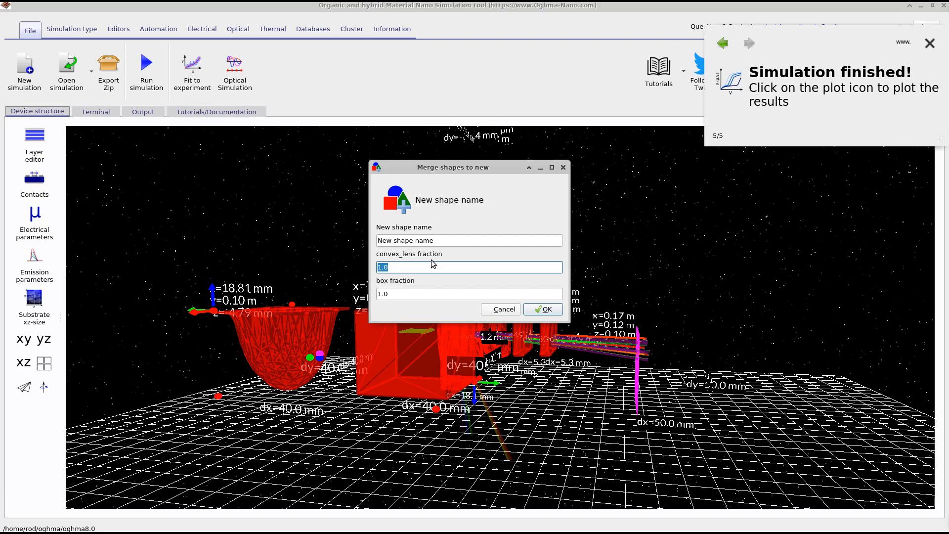
{"action": "type", "text": "0.5"}
{"action": "left_click", "coordinate": [541, 310]}
{"action": "left_click_drag", "start_coordinate": [246, 155], "coordinate": [328, 239]}
{"action": "right_click", "coordinate": [329, 218]}
{"action": "key", "text": "Escape"}
- Delete the plain box beside the convex lens
{"action": "left_click", "coordinate": [398, 354]}
{"action": "right_click", "coordinate": [378, 351]}
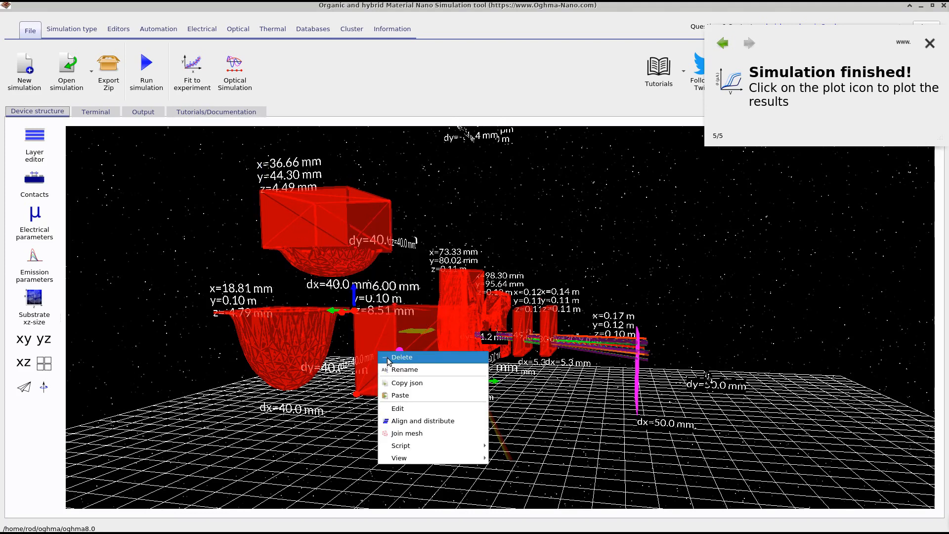
{"action": "left_click", "coordinate": [388, 358]}
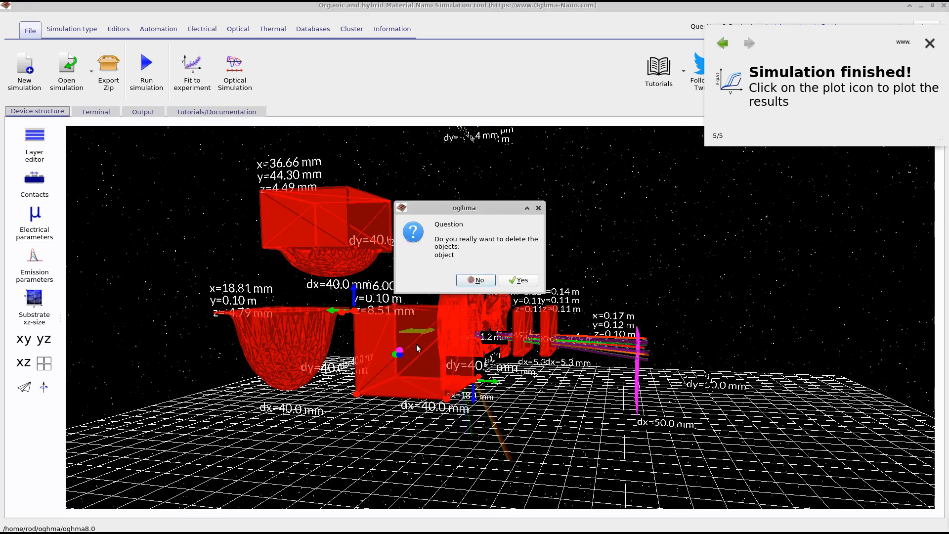
{"action": "left_click", "coordinate": [511, 284]}
- Place the convex lens at about x=19.5 mm and the joined shape at about x=76.5 mm, both at y=0.11 m, and check the browser's fisheye diagram
{"action": "left_click_drag", "start_coordinate": [300, 322], "coordinate": [301, 351]}
{"action": "left_click_drag", "start_coordinate": [346, 243], "coordinate": [442, 395]}
{"action": "left_click_drag", "start_coordinate": [370, 383], "coordinate": [369, 379]}
{"action": "right_click", "coordinate": [390, 367]}
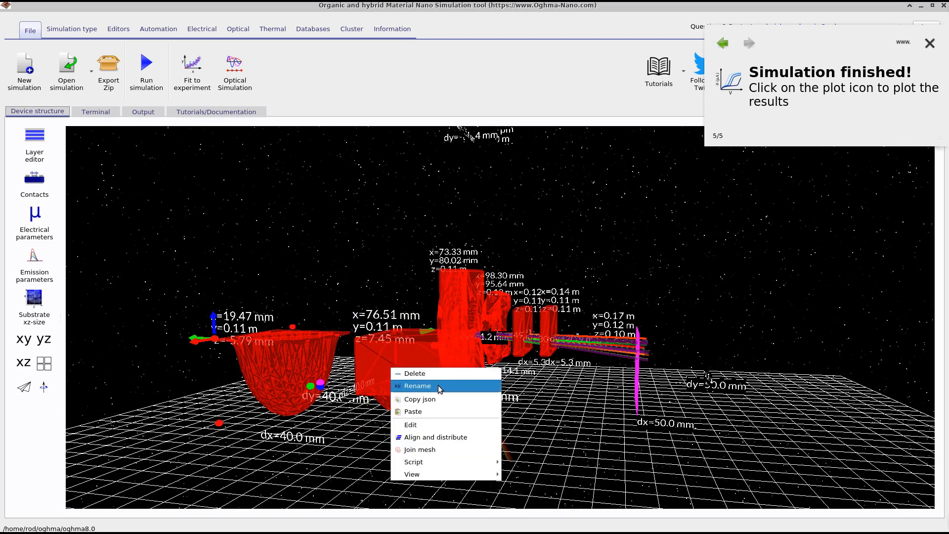
{"action": "left_click", "coordinate": [948, 120]}
{"action": "left_click_drag", "start_coordinate": [948, 119], "coordinate": [315, 107]}
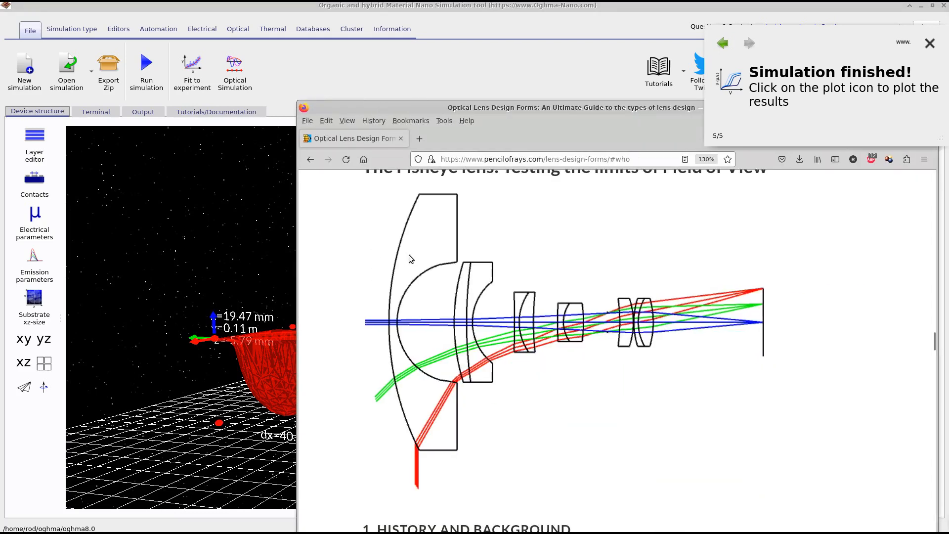
{"action": "left_click_drag", "start_coordinate": [487, 105], "coordinate": [919, 121]}
- Join the convex lens and the joined shape as fish_eye_5 with a reduced convex_lens fraction, moving the result to about x=47.1 mm, y=60.0 mm
{"action": "left_click", "coordinate": [421, 387]}
{"action": "right_click", "coordinate": [408, 367]}
{"action": "left_click", "coordinate": [307, 365]}
{"action": "right_click", "coordinate": [406, 363]}
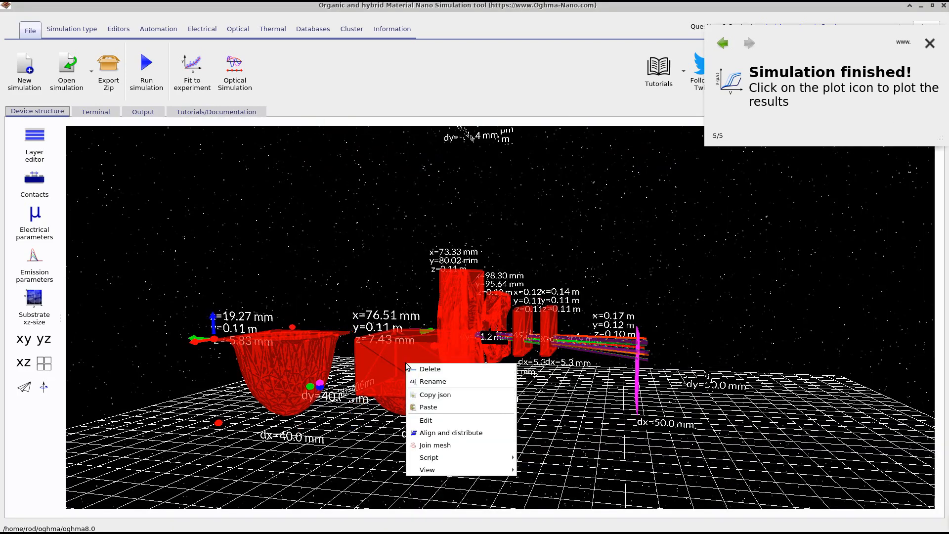
{"action": "left_click", "coordinate": [478, 446]}
{"action": "left_click_drag", "start_coordinate": [462, 240], "coordinate": [377, 241]}
{"action": "type", "text": "fish_eye_5"}
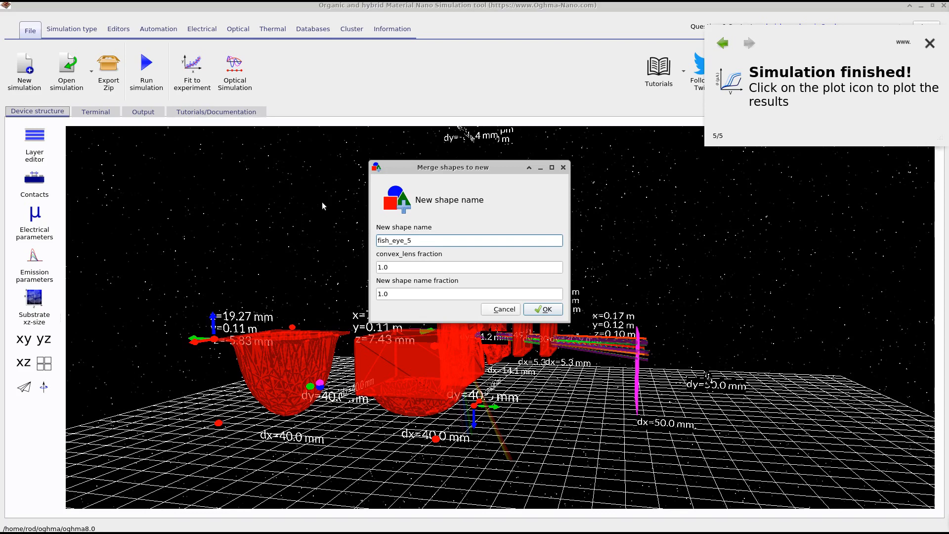
{"action": "key", "text": "Tab"}
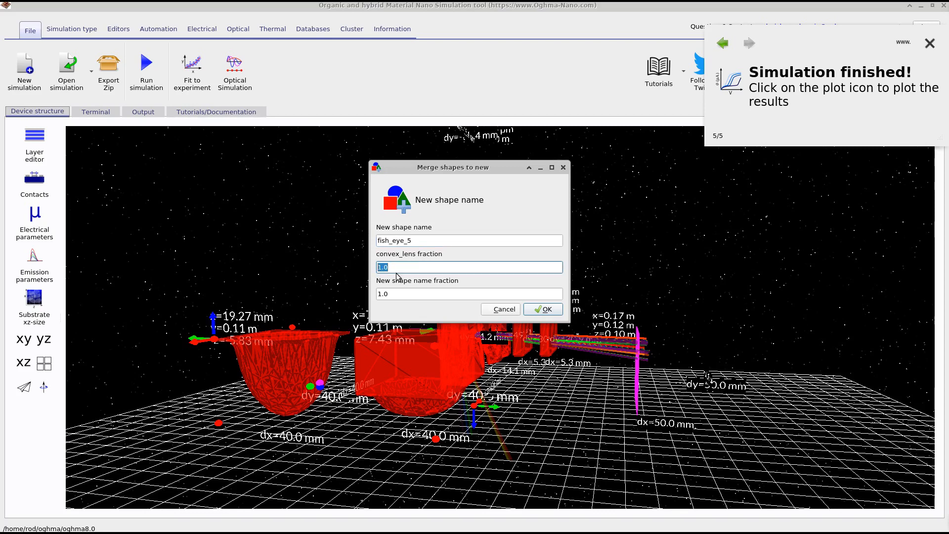
{"action": "type", "text": "5"}
{"action": "left_click", "coordinate": [555, 311]}
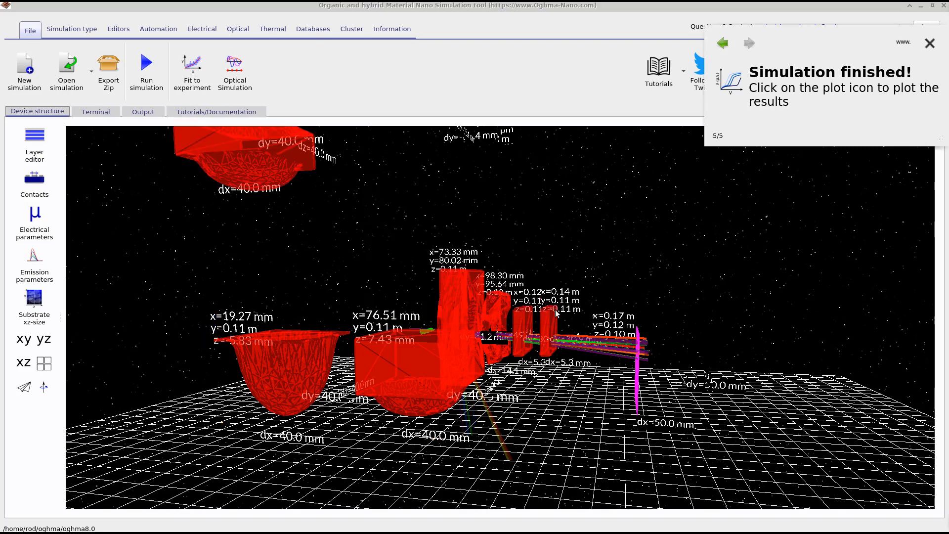
{"action": "left_click_drag", "start_coordinate": [271, 173], "coordinate": [380, 297]}
- Delete the intermediate joined shape and the leftover convex lens used to build fish_eye_5
{"action": "right_click", "coordinate": [420, 361]}
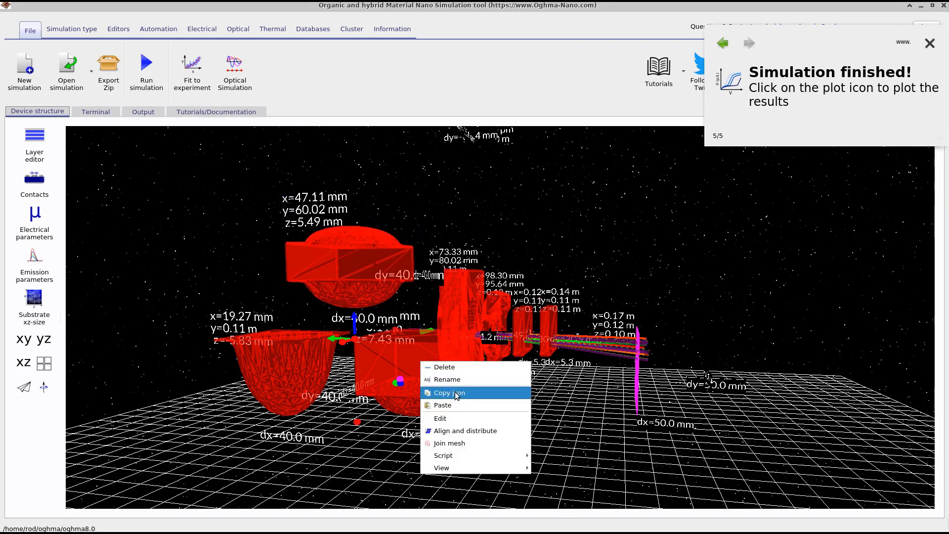
{"action": "left_click", "coordinate": [458, 367]}
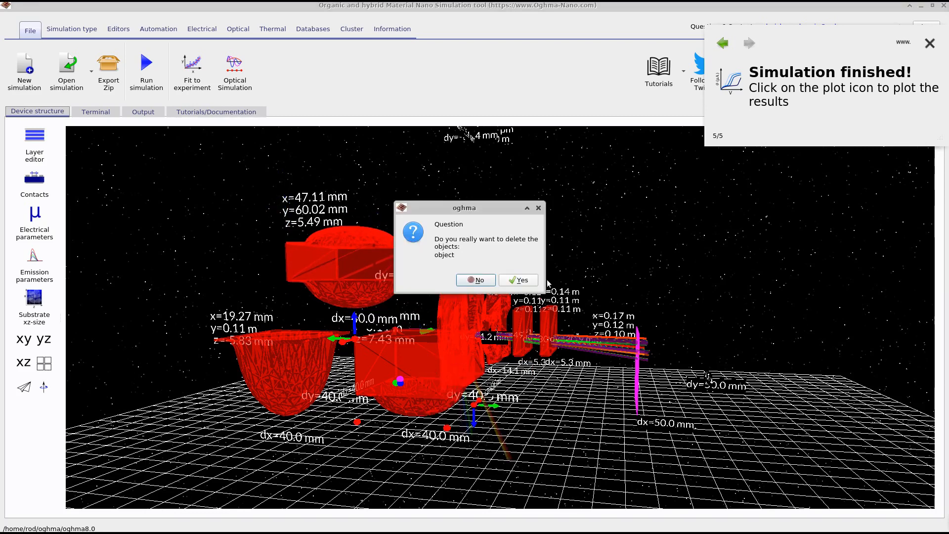
{"action": "left_click", "coordinate": [519, 280]}
{"action": "right_click", "coordinate": [361, 364]}
{"action": "left_click", "coordinate": [391, 372]}
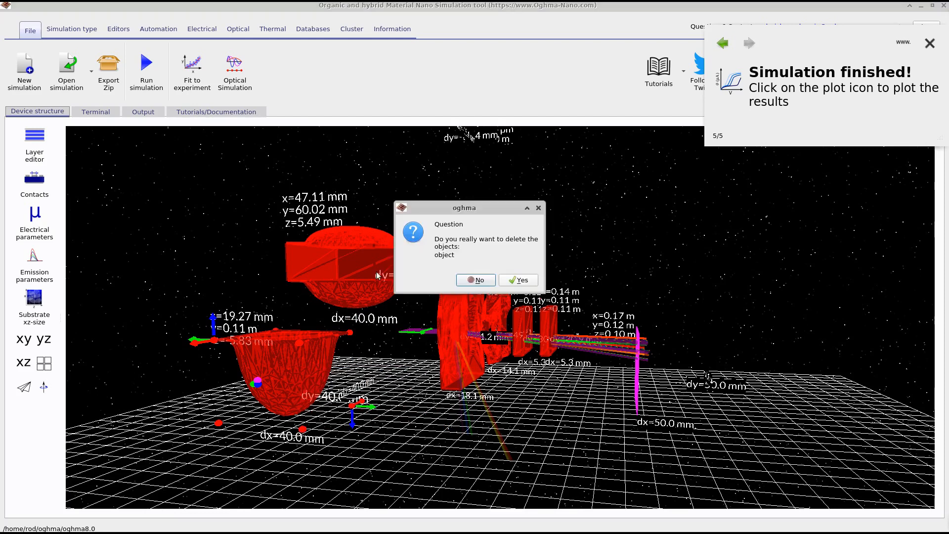
{"action": "left_click", "coordinate": [520, 279]}
- Move the fish_eye_5 lens beyond the detector to about x=0.20 m, y=48.5 mm and open it in the object editor
{"action": "left_click_drag", "start_coordinate": [351, 256], "coordinate": [554, 256]}
{"action": "mouse_move", "coordinate": [948, 167]}
{"action": "left_mouse_down"}
{"action": "mouse_move", "coordinate": [378, 140]}
{"action": "mouse_move", "coordinate": [948, 148]}
{"action": "left_mouse_up"}
{"action": "left_click_drag", "start_coordinate": [577, 253], "coordinate": [763, 226]}
{"action": "right_click", "coordinate": [780, 230]}
{"action": "left_click", "coordinate": [802, 284]}
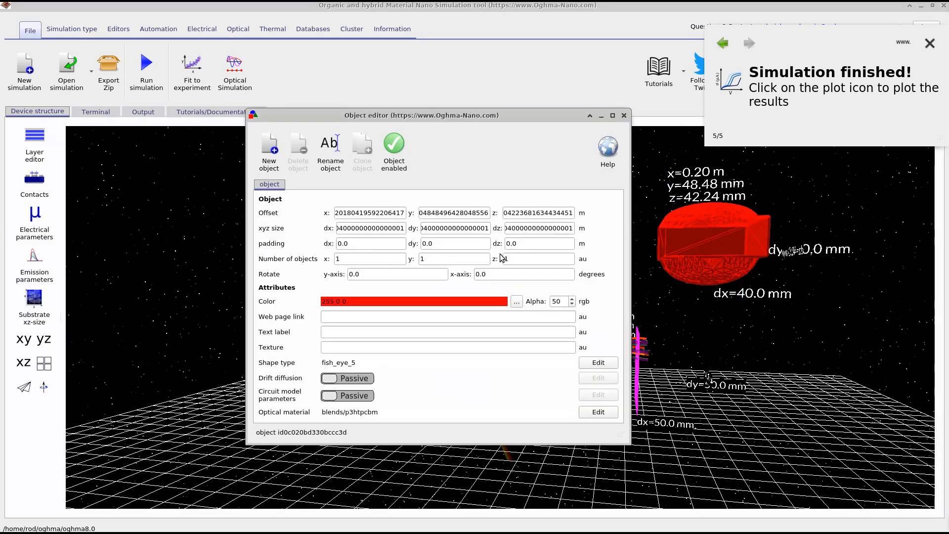
{"action": "double_click", "coordinate": [384, 260]}
{"action": "type", "text": "270"}
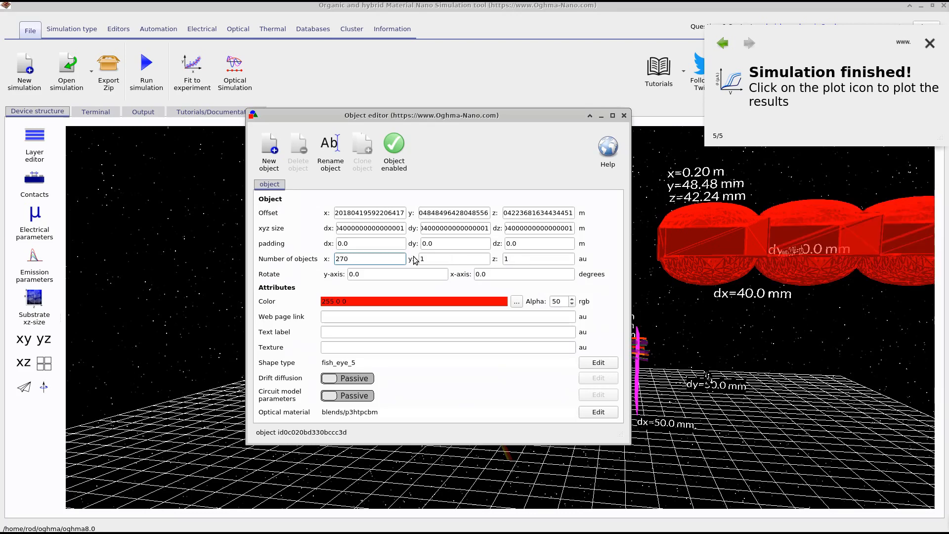
{"action": "left_click_drag", "start_coordinate": [383, 260], "coordinate": [304, 259]}
{"action": "type", "text": "1"}
- Rotate the fish_eye_5 lens by 270 degrees about the y-axis and 90 degrees about the x-axis
{"action": "left_click_drag", "start_coordinate": [391, 271], "coordinate": [304, 267]}
{"action": "type", "text": "270"}
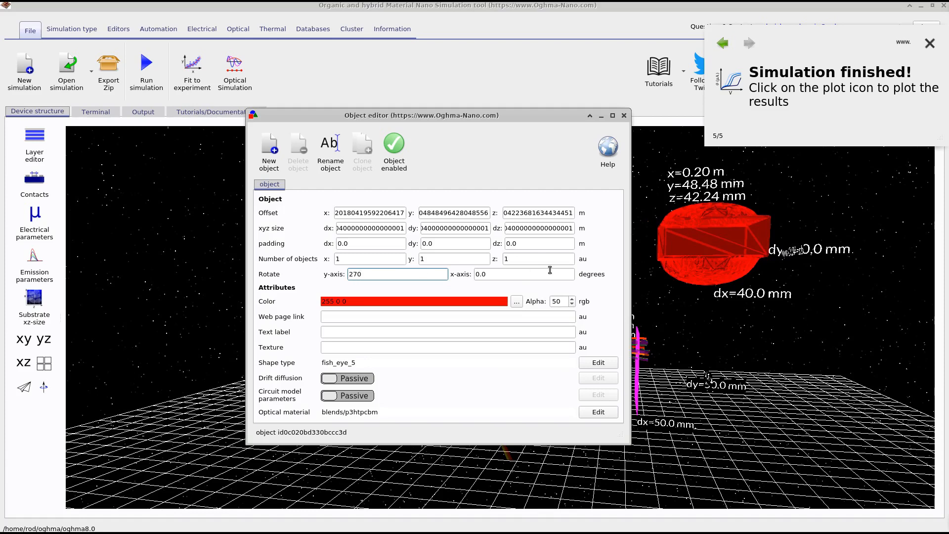
{"action": "left_click_drag", "start_coordinate": [550, 270], "coordinate": [379, 268]}
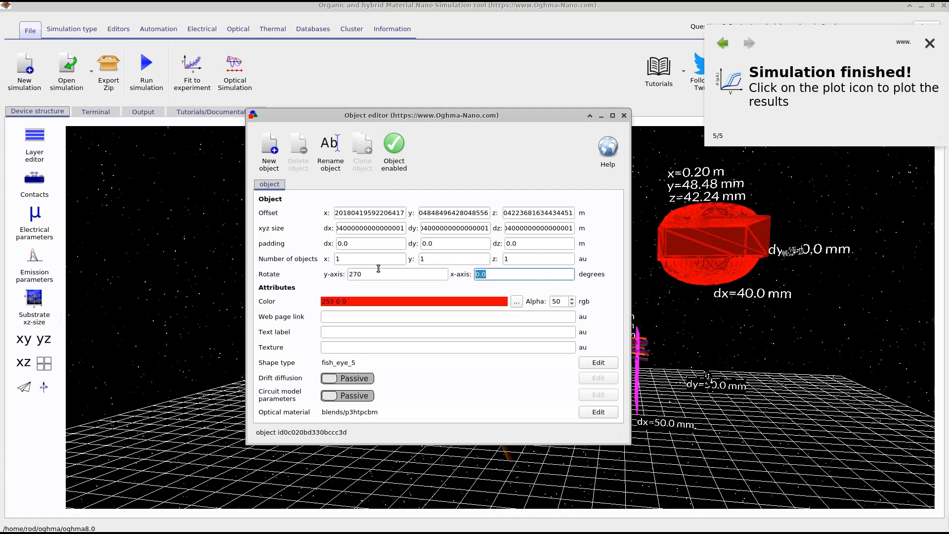
{"action": "type", "text": "90"}
{"action": "left_click", "coordinate": [625, 115]}
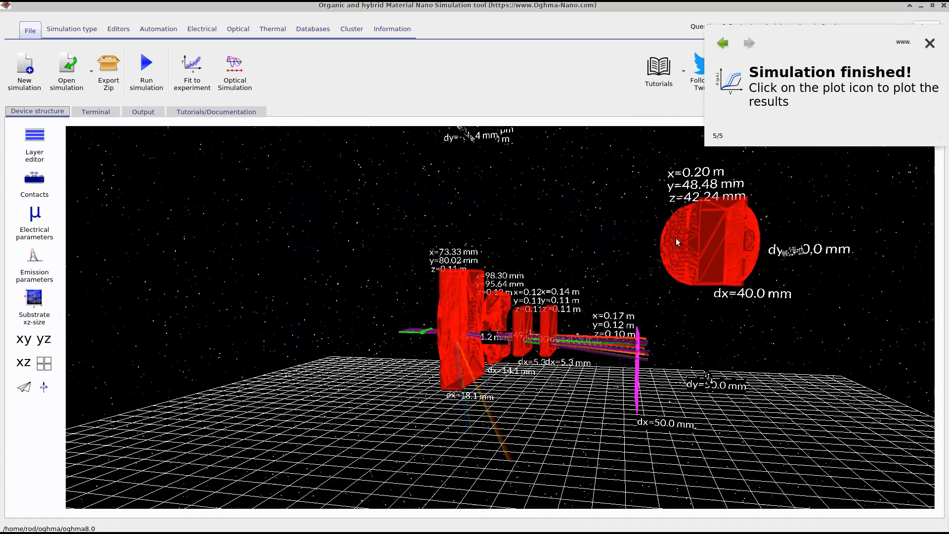
- Set the fish_eye_5 lens's optical material to E-BK7 from the hikari glasses
{"action": "right_click", "coordinate": [716, 257]}
{"action": "left_click", "coordinate": [742, 314]}
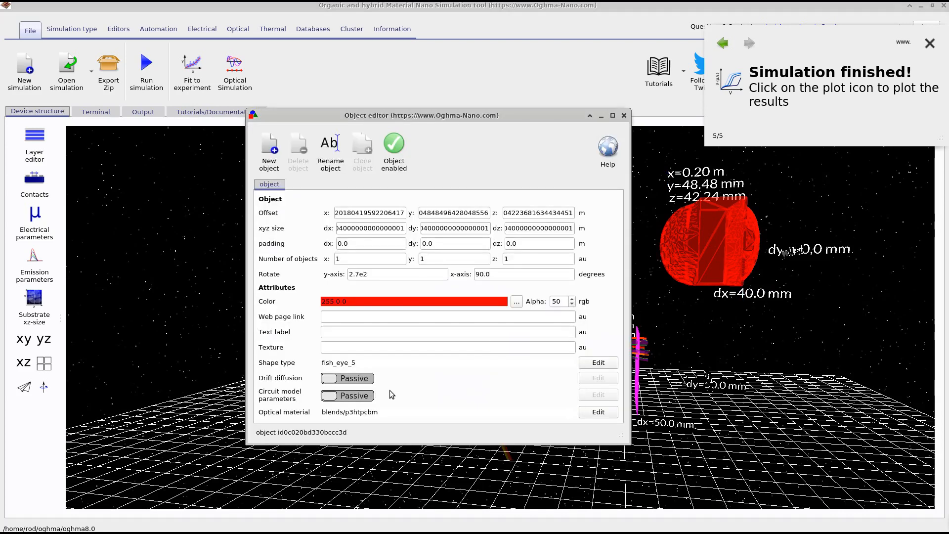
{"action": "left_click", "coordinate": [584, 415]}
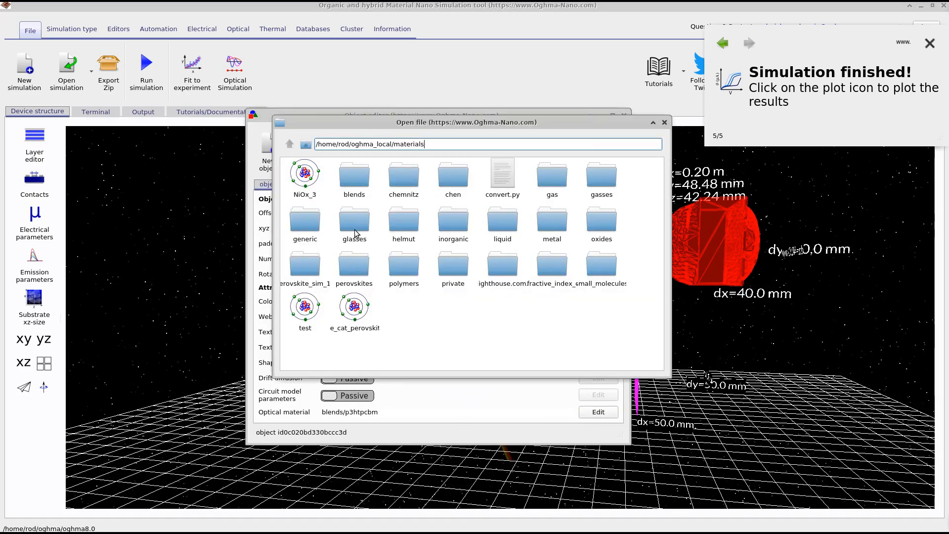
{"action": "left_click", "coordinate": [354, 229]}
{"action": "double_click", "coordinate": [355, 229]}
{"action": "double_click", "coordinate": [355, 190]}
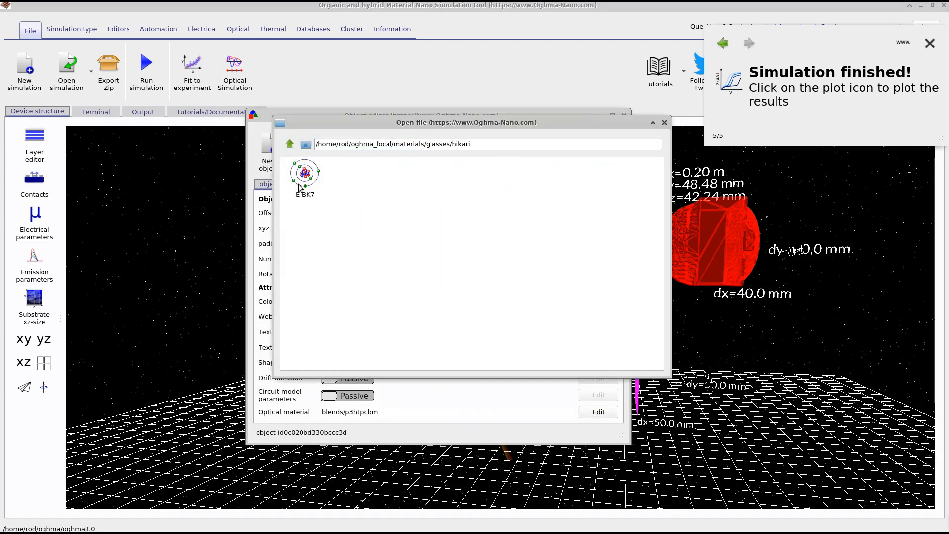
{"action": "double_click", "coordinate": [303, 185]}
{"action": "left_click", "coordinate": [625, 117]}
- Move the fish_eye_5 lens into line behind the other lenses, to about x=0.17 m, y=91.99 mm, z=96.50 mm
{"action": "left_click_drag", "start_coordinate": [771, 296], "coordinate": [679, 288]}
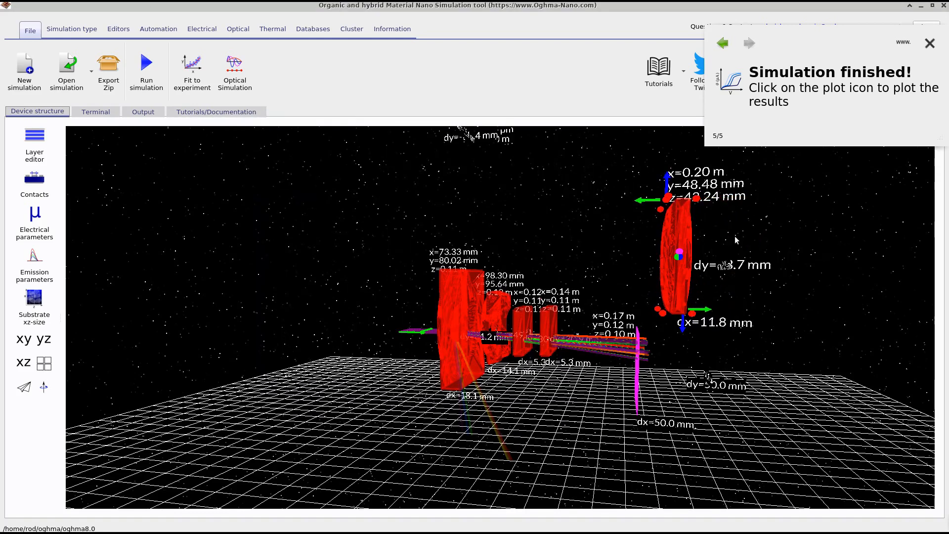
{"action": "left_click_drag", "start_coordinate": [744, 242], "coordinate": [534, 318]}
{"action": "left_click_drag", "start_coordinate": [439, 337], "coordinate": [547, 304]}
{"action": "left_click_drag", "start_coordinate": [478, 317], "coordinate": [569, 306]}
{"action": "left_click_drag", "start_coordinate": [671, 301], "coordinate": [629, 347]}
{"action": "scroll", "coordinate": [666, 390], "scroll_direction": "up", "scroll_amount": 2}
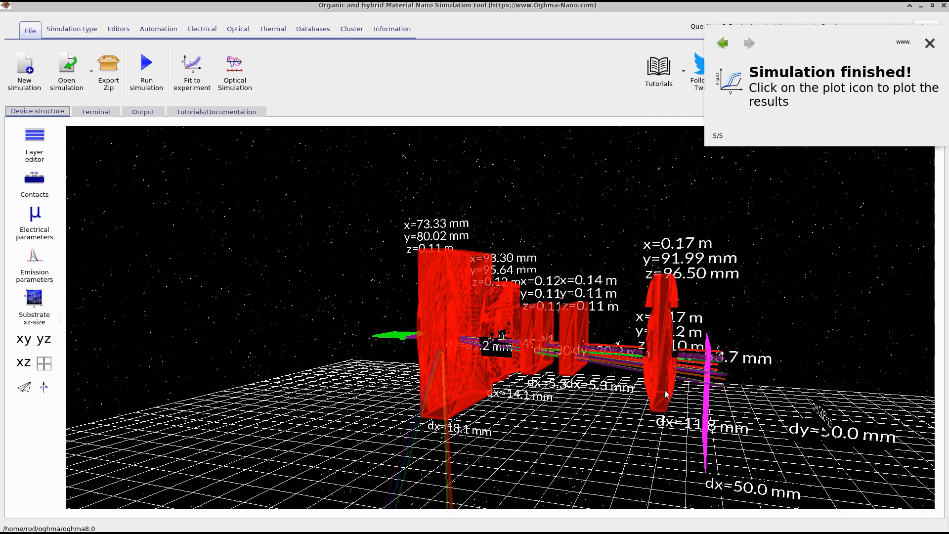
- Shrink the fish_eye_5 lens to about 8.9 mm thick and place it in front of the detector at about x=0.14 m, y=96.77 mm
{"action": "left_click", "coordinate": [684, 393]}
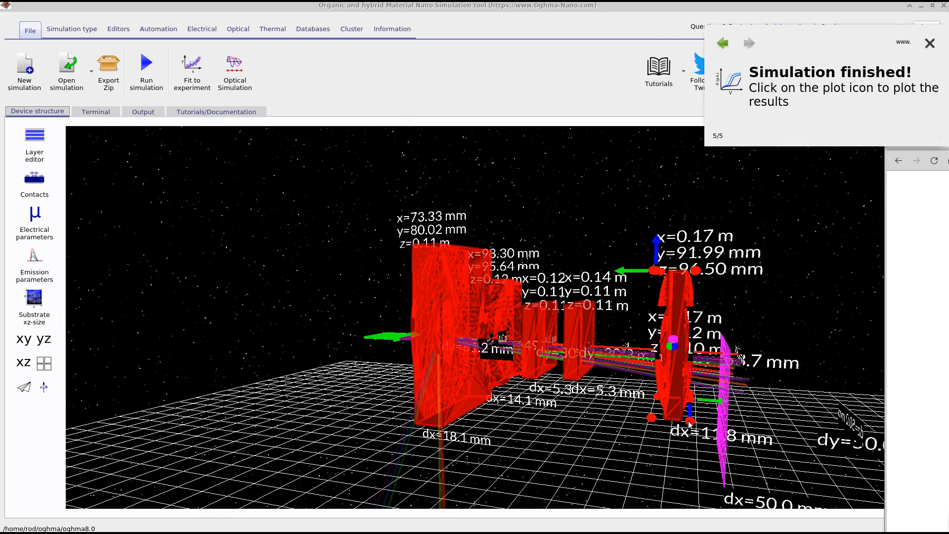
{"action": "left_click_drag", "start_coordinate": [690, 423], "coordinate": [694, 349]}
{"action": "left_click_drag", "start_coordinate": [737, 301], "coordinate": [552, 401]}
{"action": "left_click_drag", "start_coordinate": [701, 290], "coordinate": [711, 362]}
{"action": "left_click", "coordinate": [775, 263]}
{"action": "left_click_drag", "start_coordinate": [583, 342], "coordinate": [595, 355]}
{"action": "left_click_drag", "start_coordinate": [609, 398], "coordinate": [610, 379]}
{"action": "left_click_drag", "start_coordinate": [602, 330], "coordinate": [600, 335]}
{"action": "left_click", "coordinate": [716, 367]}
{"action": "left_click_drag", "start_coordinate": [872, 284], "coordinate": [779, 298]}
{"action": "right_click_drag", "start_coordinate": [778, 298], "coordinate": [793, 282]}
{"action": "left_click", "coordinate": [468, 392]}
{"action": "left_click", "coordinate": [352, 313]}
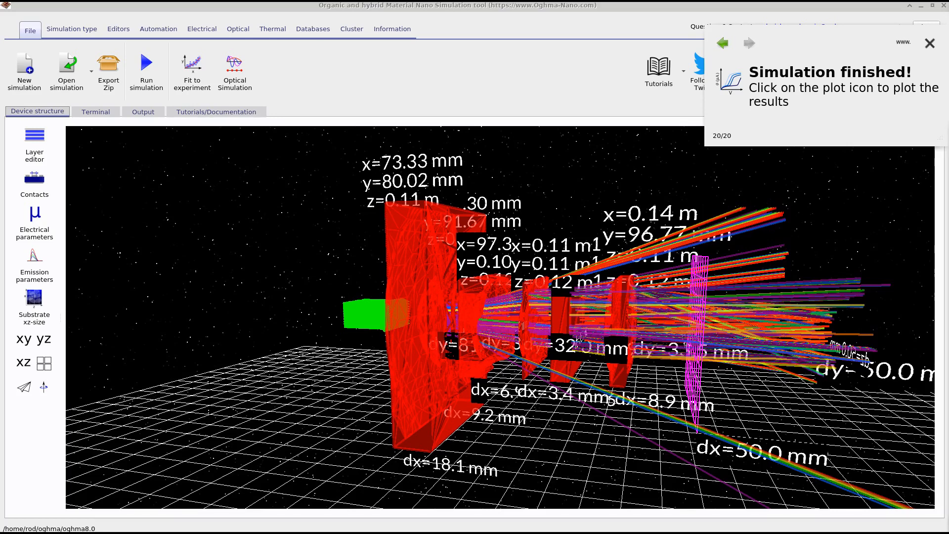
- Pull the second lens out of the stack to about x=0.10 m, y=84.70 mm, z=56.79 mm, comparing the model with the browser's fisheye diagram
{"action": "left_click_drag", "start_coordinate": [947, 124], "coordinate": [545, 98]}
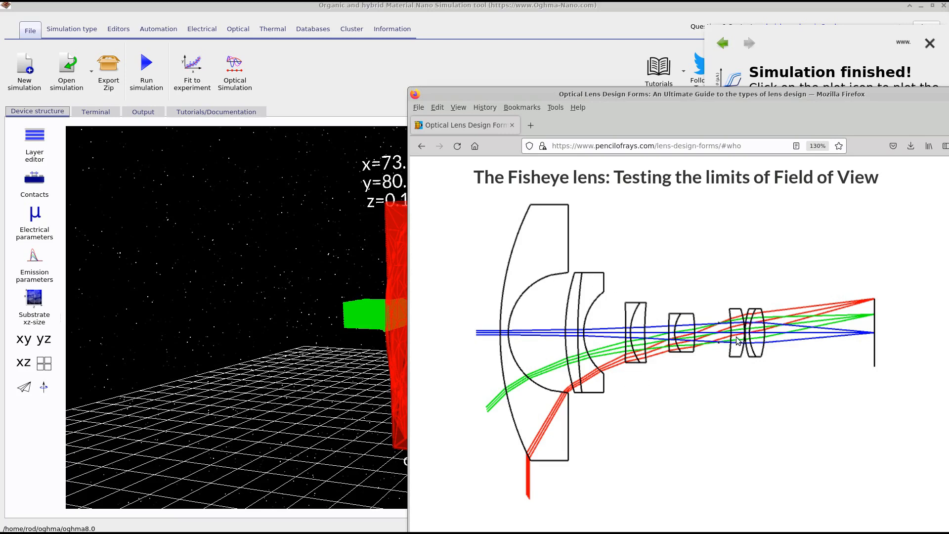
{"action": "left_click_drag", "start_coordinate": [524, 98], "coordinate": [542, 93]}
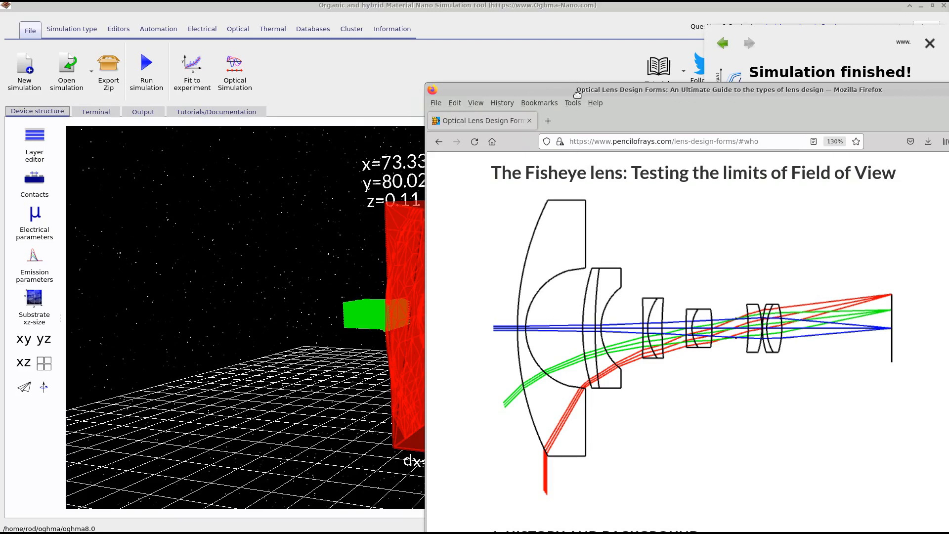
{"action": "left_click_drag", "start_coordinate": [578, 95], "coordinate": [948, 94]}
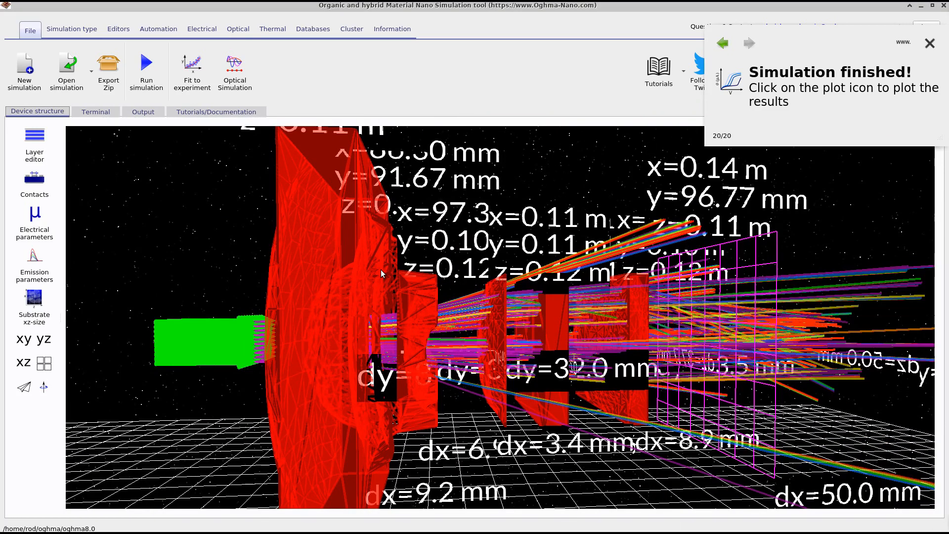
{"action": "left_click_drag", "start_coordinate": [380, 273], "coordinate": [387, 271]}
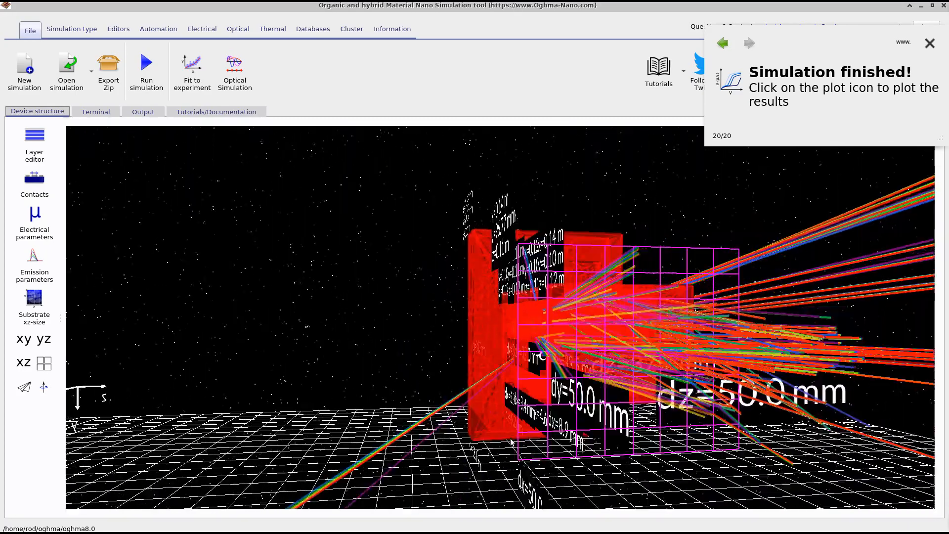
{"action": "left_click_drag", "start_coordinate": [579, 284], "coordinate": [415, 253]}
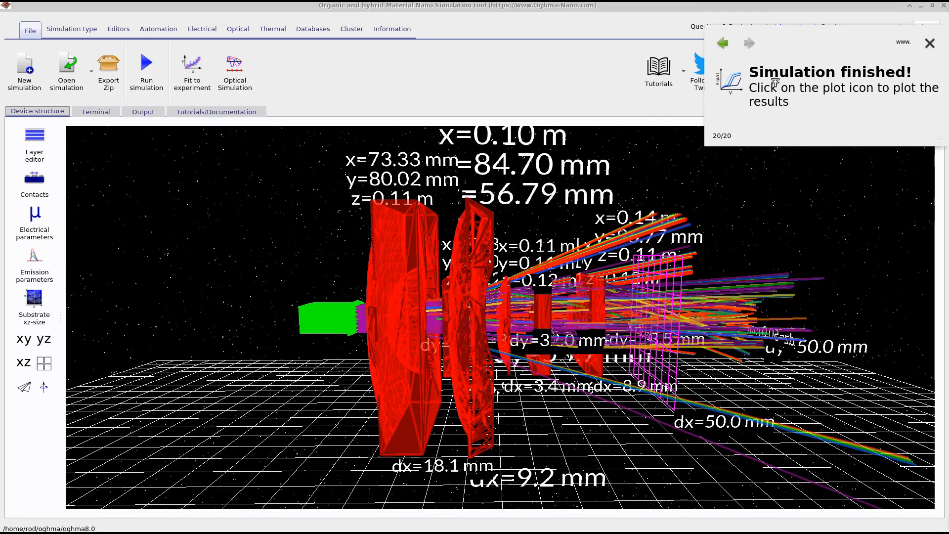
{"action": "left_click_drag", "start_coordinate": [948, 55], "coordinate": [786, 55]}
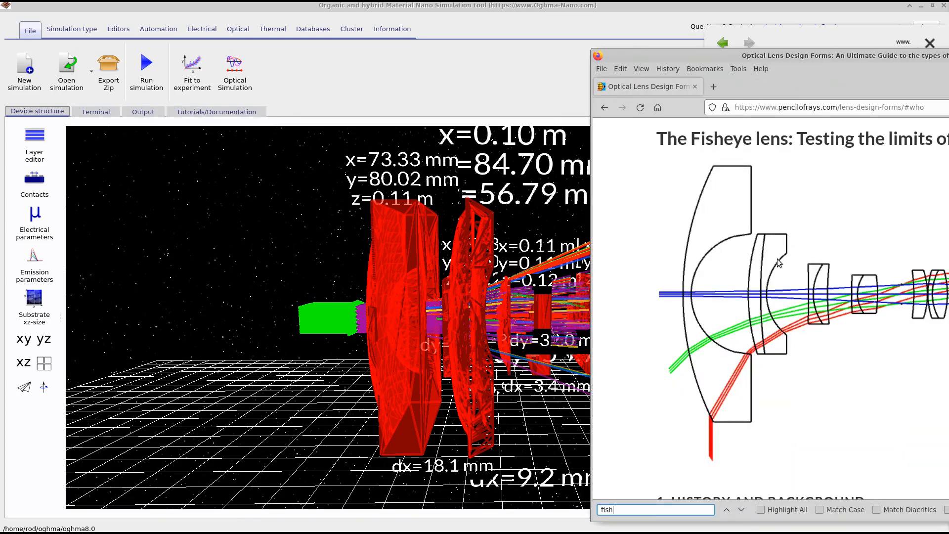
{"action": "left_click_drag", "start_coordinate": [718, 59], "coordinate": [948, 47]}
- Move the second lens back into the stack, directly behind the large front lens
{"action": "left_click_drag", "start_coordinate": [474, 263], "coordinate": [495, 279]}
{"action": "left_click_drag", "start_coordinate": [502, 313], "coordinate": [431, 330]}
{"action": "left_click_drag", "start_coordinate": [584, 154], "coordinate": [527, 206]}
{"action": "left_click_drag", "start_coordinate": [663, 164], "coordinate": [567, 276]}
{"action": "left_click_drag", "start_coordinate": [581, 331], "coordinate": [513, 361]}
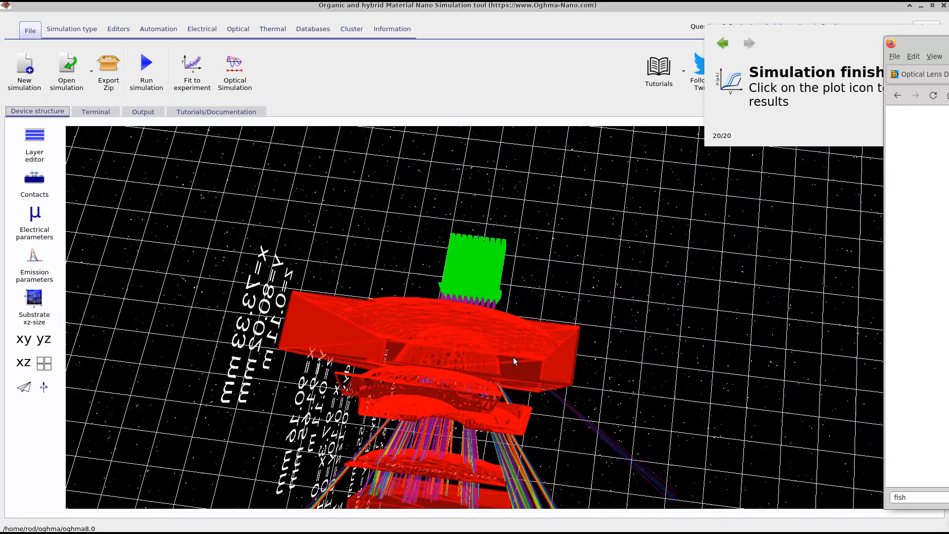
{"action": "mouse_move", "coordinate": [454, 391]}
{"action": "left_mouse_down"}
{"action": "mouse_move", "coordinate": [474, 380]}
{"action": "mouse_move", "coordinate": [466, 386]}
{"action": "left_mouse_up"}
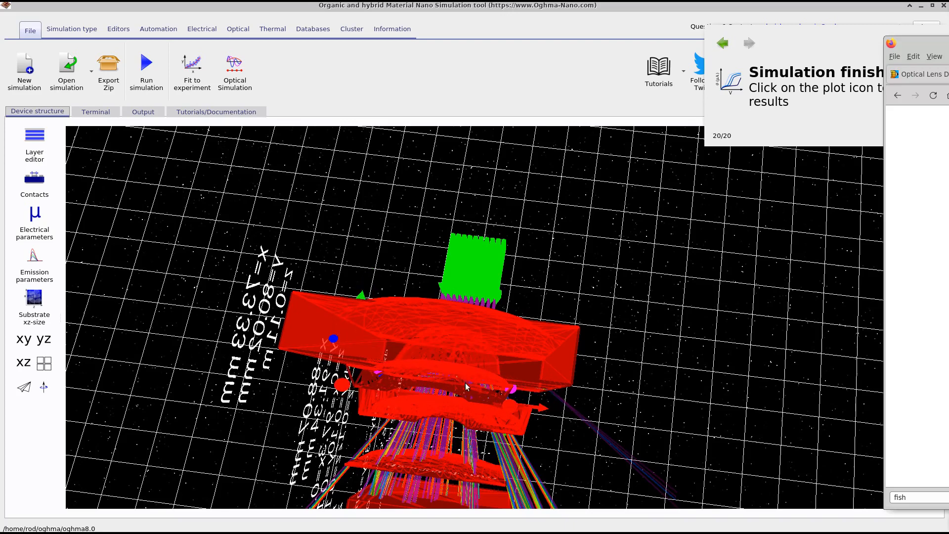
- Fine-position the second lens behind the front element at about x=89.44 mm, y=94.92 mm and run the simulation
{"action": "left_click_drag", "start_coordinate": [603, 391], "coordinate": [565, 377]}
{"action": "right_click_drag", "start_coordinate": [554, 377], "coordinate": [552, 344]}
{"action": "mouse_move", "coordinate": [589, 231]}
{"action": "left_mouse_down"}
{"action": "mouse_move", "coordinate": [585, 247]}
{"action": "mouse_move", "coordinate": [557, 244]}
{"action": "mouse_move", "coordinate": [574, 239]}
{"action": "left_mouse_up"}
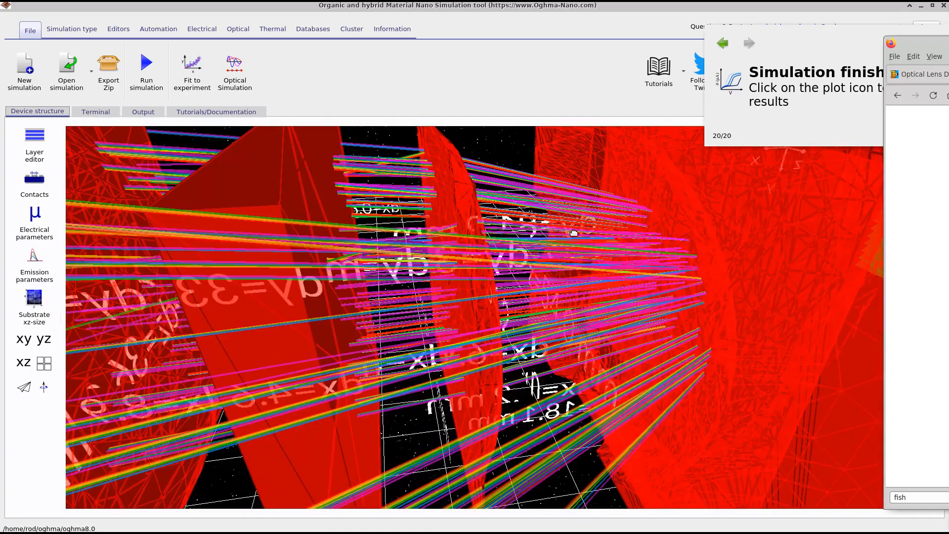
{"action": "right_click_drag", "start_coordinate": [574, 239], "coordinate": [570, 233]}
{"action": "left_click", "coordinate": [745, 374]}
{"action": "scroll", "coordinate": [745, 374], "scroll_direction": "down", "scroll_amount": 5}
{"action": "left_click_drag", "start_coordinate": [677, 347], "coordinate": [678, 376]}
{"action": "left_click_drag", "start_coordinate": [484, 234], "coordinate": [475, 254]}
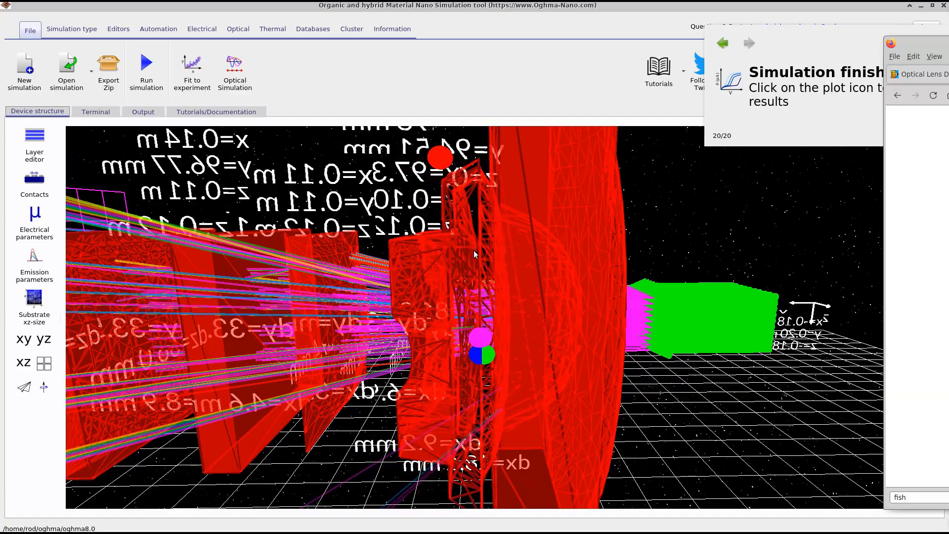
{"action": "left_click_drag", "start_coordinate": [336, 161], "coordinate": [363, 135]}
{"action": "left_click_drag", "start_coordinate": [416, 226], "coordinate": [419, 226]}
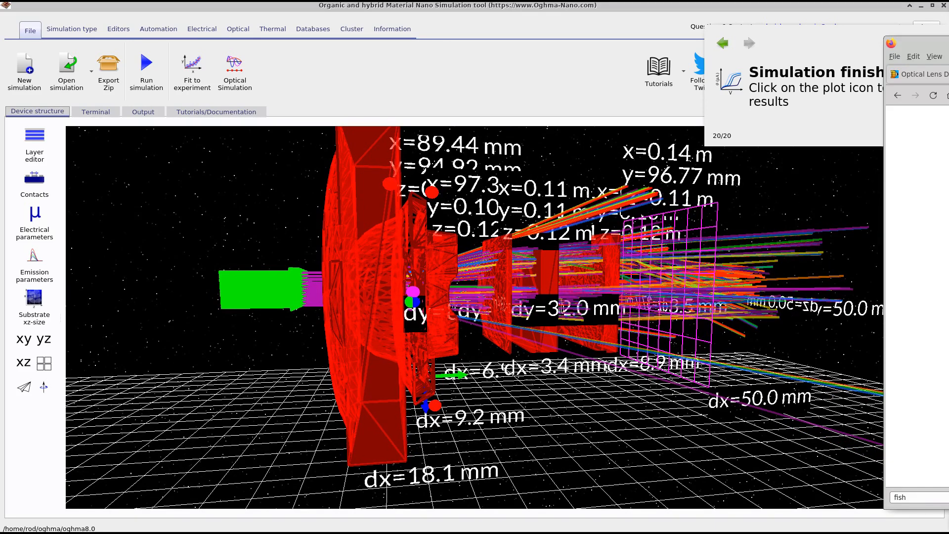
{"action": "left_click_drag", "start_coordinate": [948, 44], "coordinate": [948, 80]}
{"action": "left_click", "coordinate": [164, 66]}
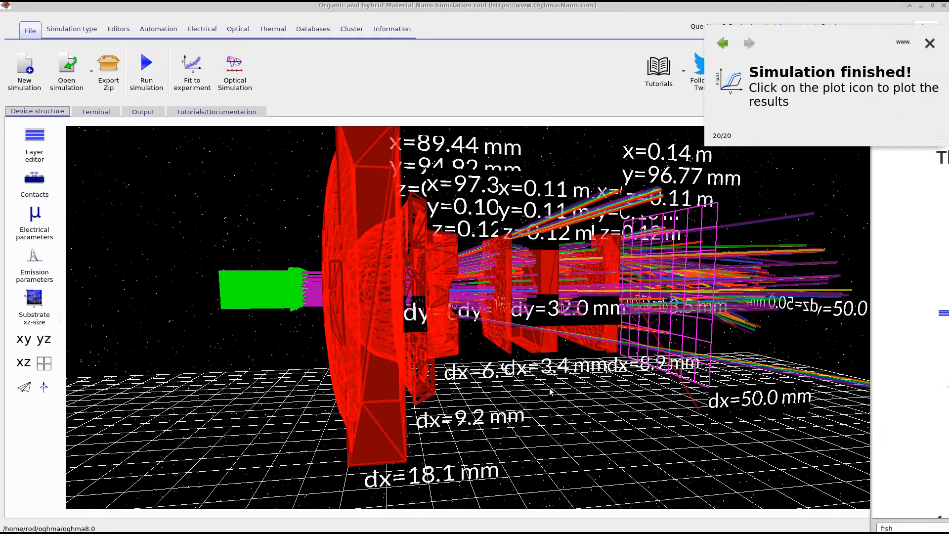
- Shift the third lens slightly towards the detector, to about x=98 mm, and rerun the simulation
{"action": "mouse_move", "coordinate": [948, 75]}
{"action": "left_mouse_down"}
{"action": "mouse_move", "coordinate": [938, 91]}
{"action": "mouse_move", "coordinate": [948, 85]}
{"action": "left_mouse_up"}
{"action": "left_click_drag", "start_coordinate": [444, 272], "coordinate": [457, 270]}
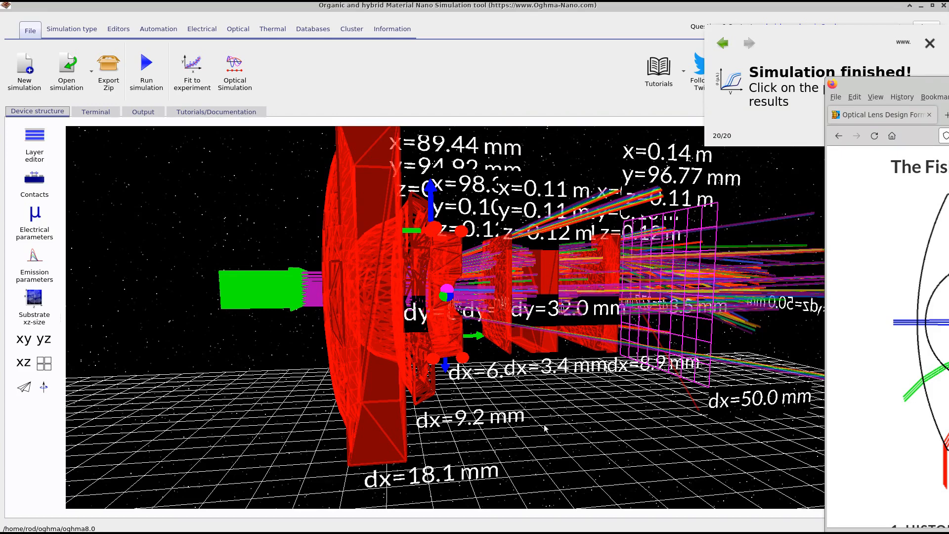
{"action": "scroll", "coordinate": [545, 428], "scroll_direction": "up", "scroll_amount": 5}
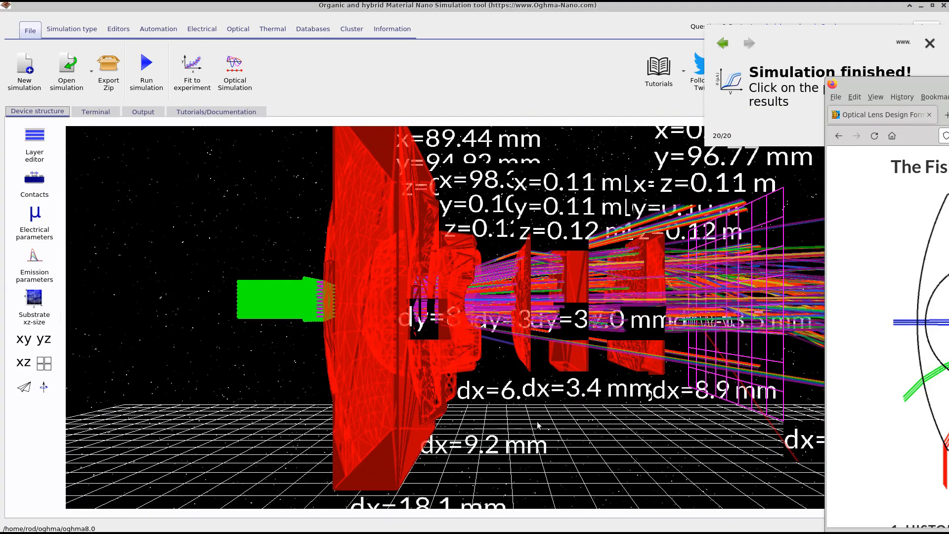
{"action": "scroll", "coordinate": [539, 425], "scroll_direction": "down", "scroll_amount": 1}
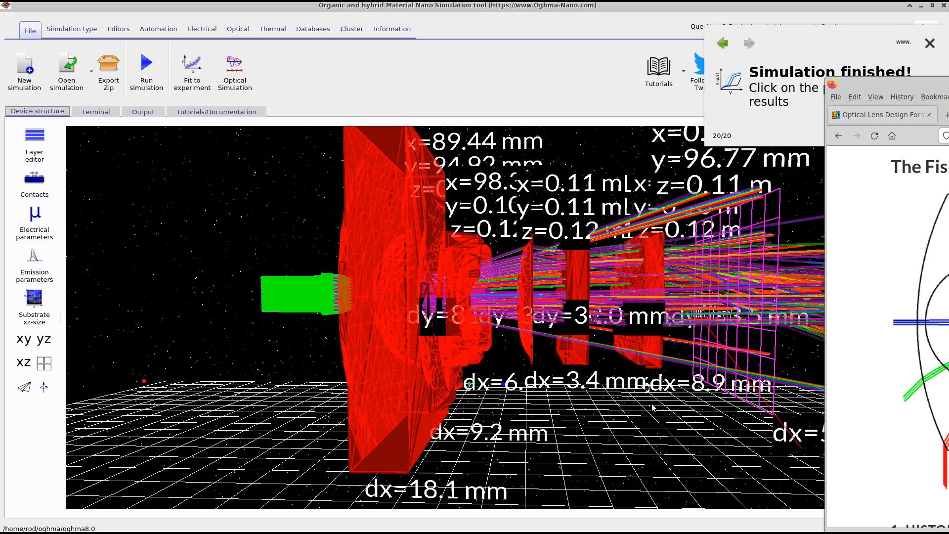
{"action": "scroll", "coordinate": [652, 407], "scroll_direction": "down", "scroll_amount": 5}
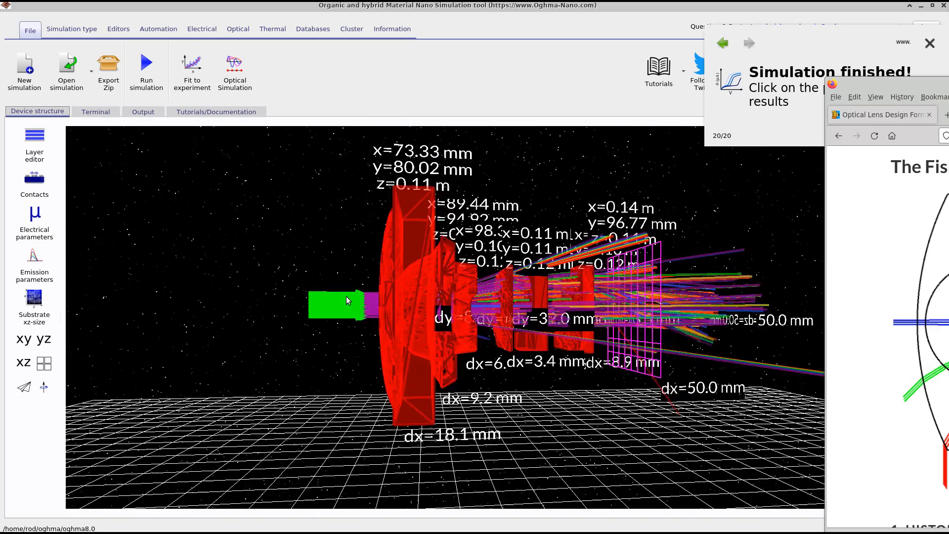
{"action": "left_click", "coordinate": [345, 296]}
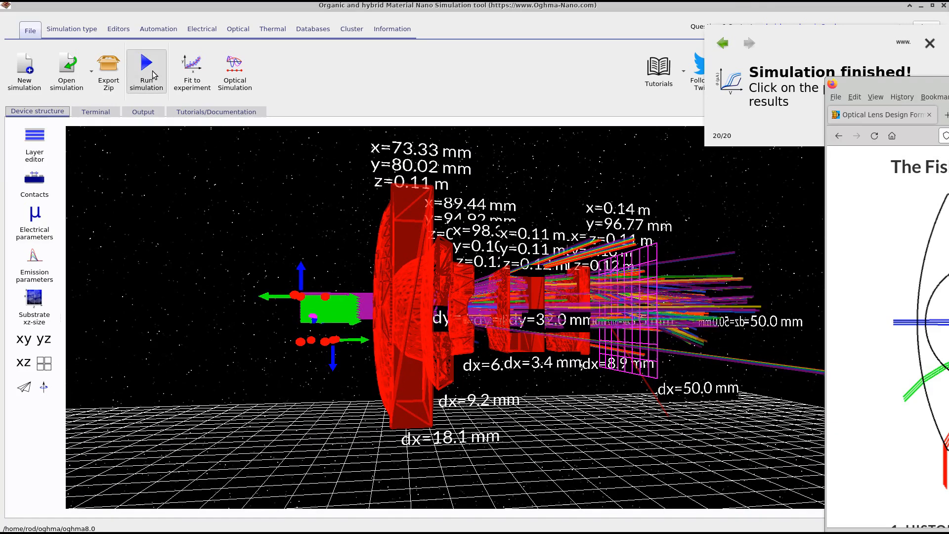
{"action": "left_click", "coordinate": [146, 72]}
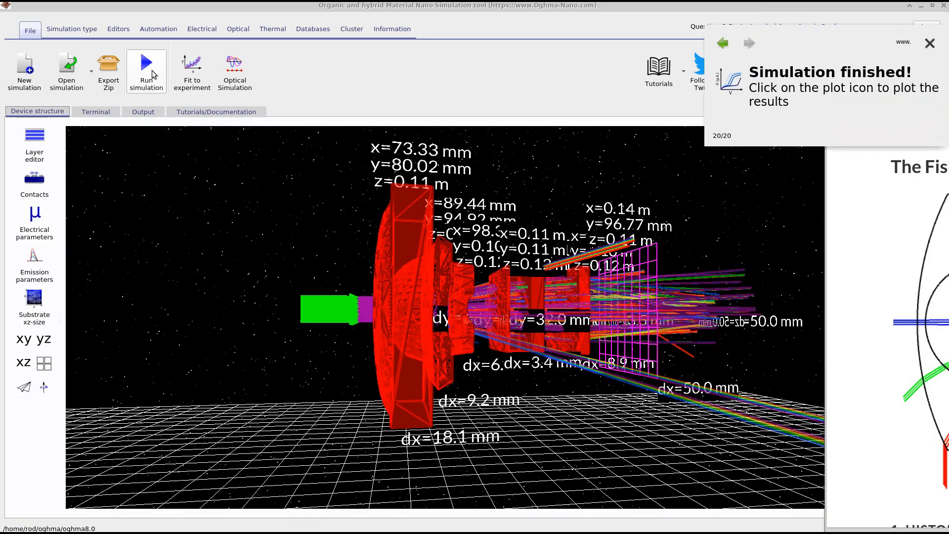
- Tilt the light source to fire upwards from below the optical axis and rerun the simulation
{"action": "mouse_move", "coordinate": [722, 304]}
{"action": "left_mouse_down"}
{"action": "mouse_move", "coordinate": [768, 296]}
{"action": "mouse_move", "coordinate": [722, 304]}
{"action": "left_mouse_up"}
{"action": "left_click", "coordinate": [324, 308]}
{"action": "right_click", "coordinate": [323, 308]}
{"action": "left_click", "coordinate": [287, 303]}
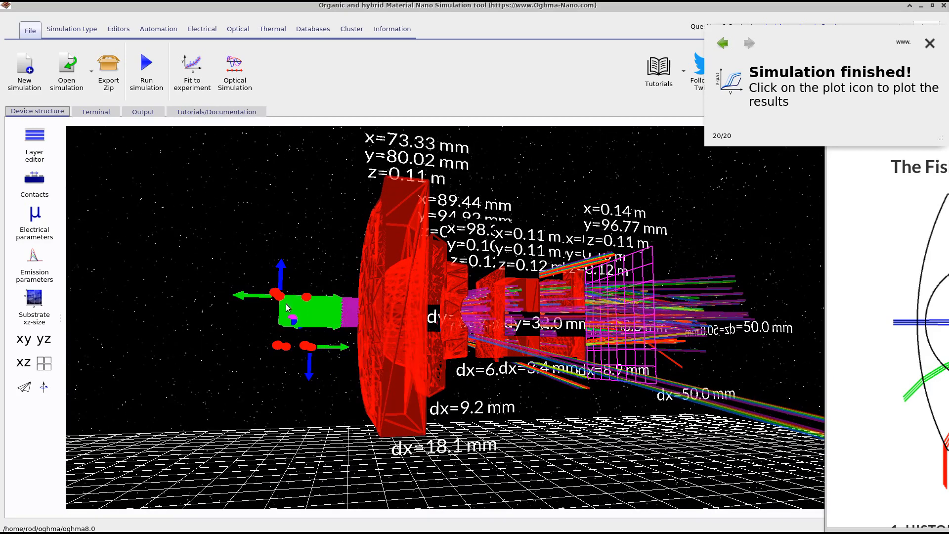
{"action": "left_click_drag", "start_coordinate": [292, 318], "coordinate": [294, 350]}
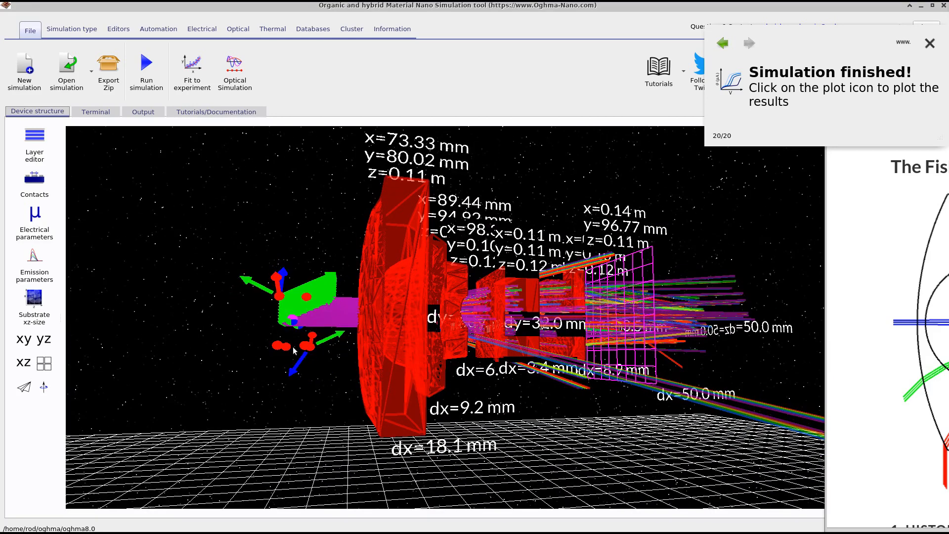
{"action": "left_click_drag", "start_coordinate": [297, 302], "coordinate": [305, 351]}
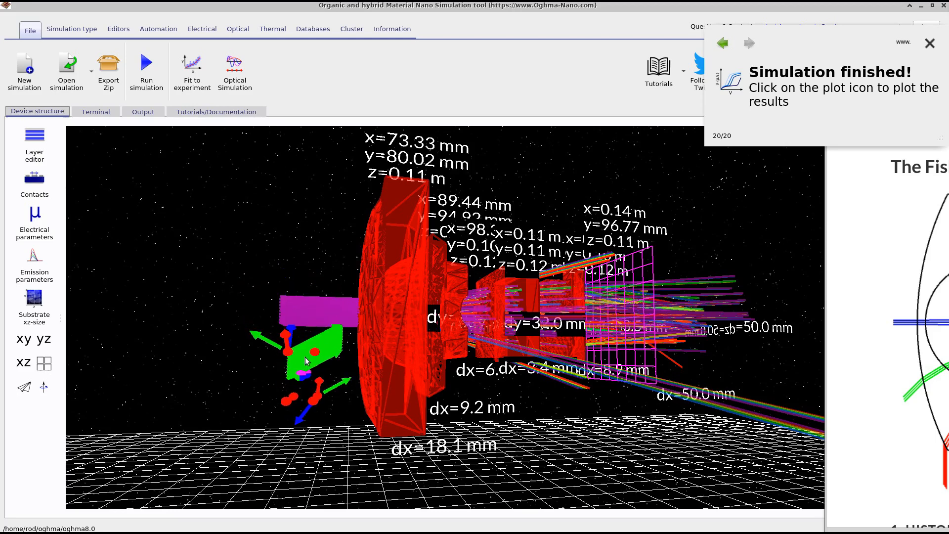
{"action": "left_click", "coordinate": [147, 73]}
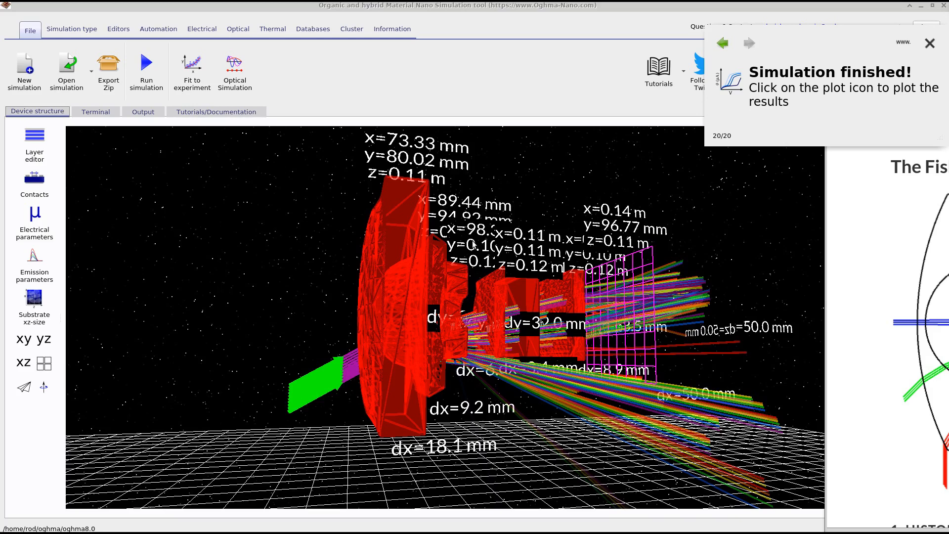
- Inspect the traced rays at single wavelengths such as 330.0 nm and 810.0 nm, and restore the display to All wavelengths
{"action": "left_click", "coordinate": [230, 34]}
{"action": "left_click", "coordinate": [276, 31]}
{"action": "left_click", "coordinate": [242, 32]}
{"action": "left_click", "coordinate": [299, 83]}
{"action": "left_click", "coordinate": [303, 96]}
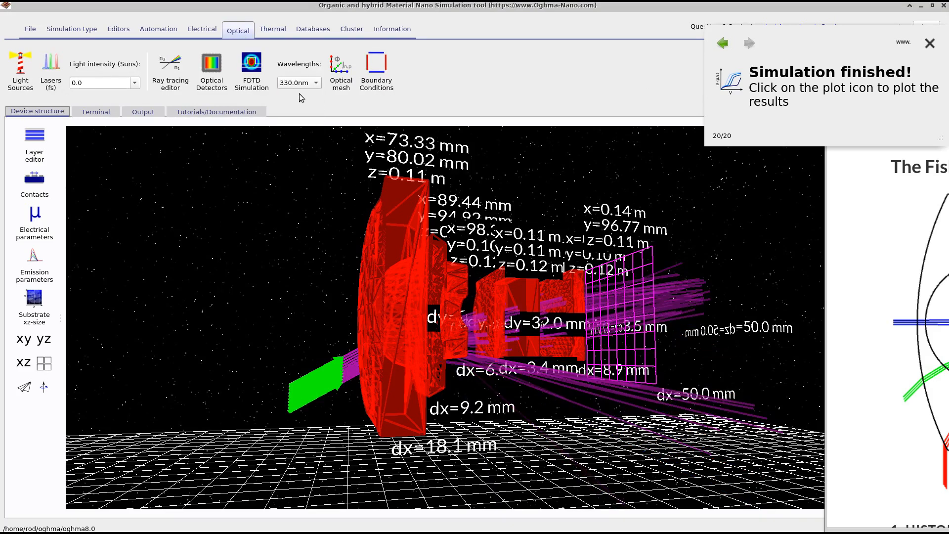
{"action": "key", "text": "Down"}
{"action": "key", "text": "Down"}
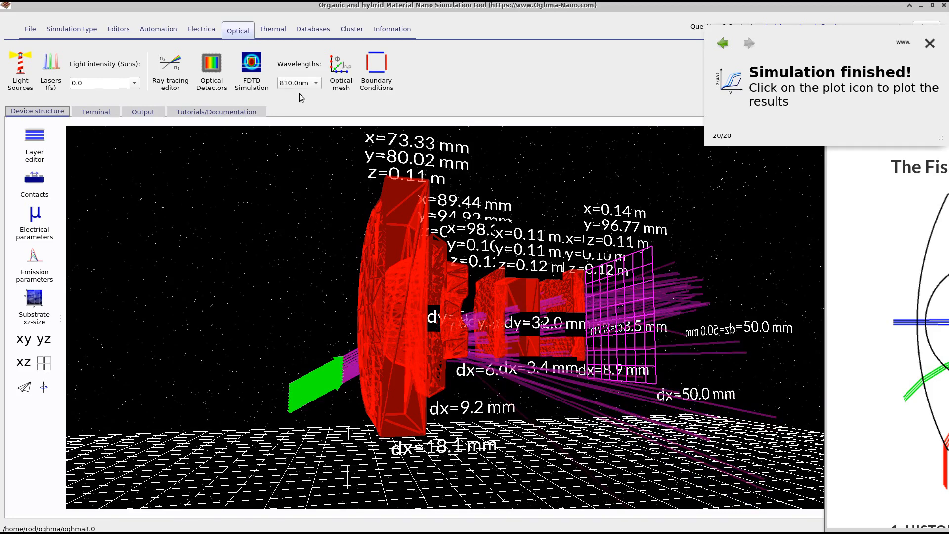
{"action": "key", "text": "Up"}
{"action": "key", "text": "Up"}
{"action": "key", "text": "Up"}
{"action": "key", "text": "Down"}
{"action": "key", "text": "Down"}
{"action": "key", "text": "Down"}
{"action": "key", "text": "Up"}
{"action": "left_click", "coordinate": [298, 89]}
{"action": "left_click", "coordinate": [319, 75]}
{"action": "mouse_move", "coordinate": [712, 186]}
{"action": "left_mouse_down"}
{"action": "mouse_move", "coordinate": [685, 189]}
{"action": "mouse_move", "coordinate": [709, 191]}
{"action": "left_mouse_up"}
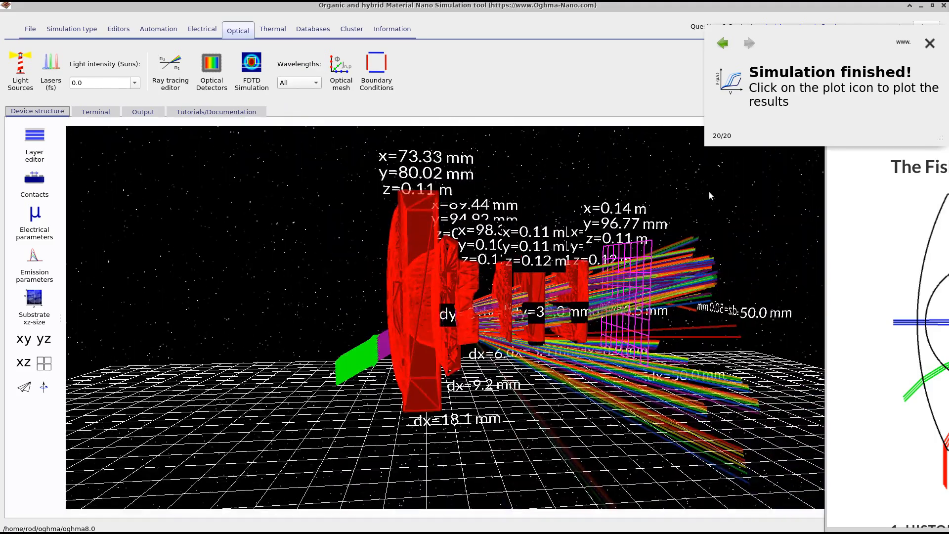
- Enlarge the third lens slightly and rerun the simulation
{"action": "left_click_drag", "start_coordinate": [478, 349], "coordinate": [479, 356]}
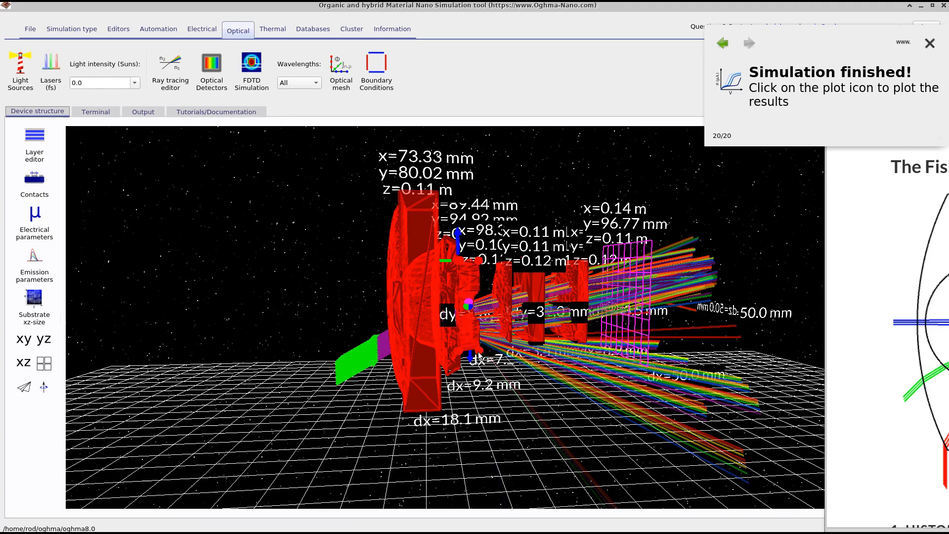
{"action": "left_click", "coordinate": [30, 29]}
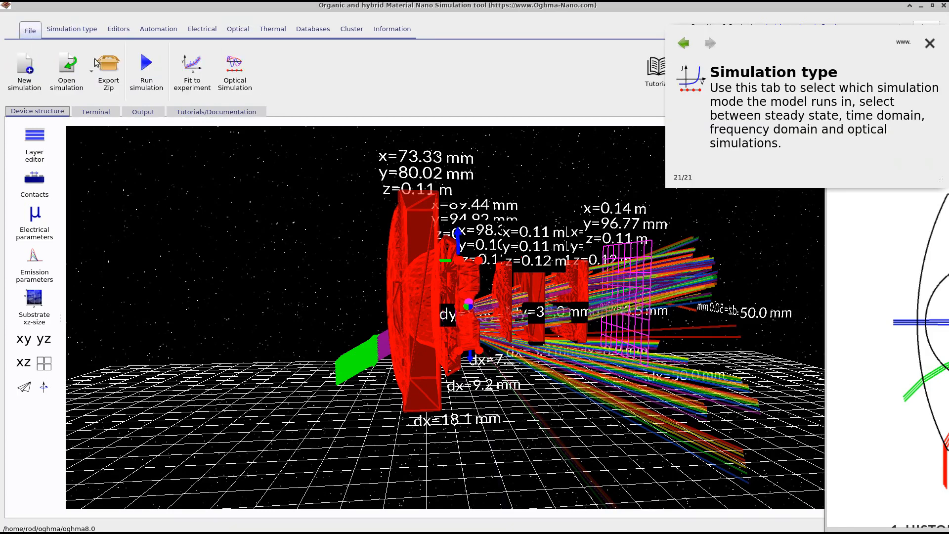
{"action": "left_click", "coordinate": [148, 74]}
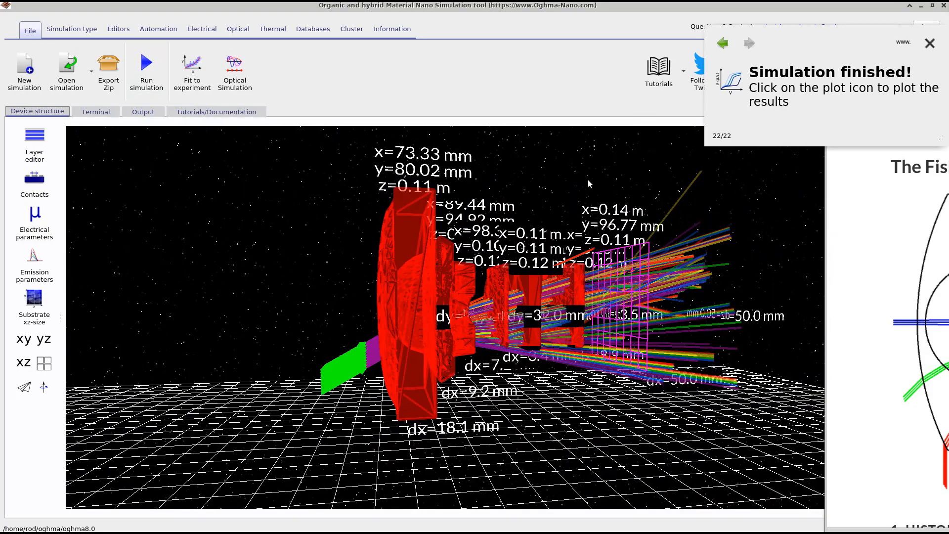
- Raise the light source above the optical axis, tilt it to fire downwards into the front lens, and rerun the simulation
{"action": "left_click", "coordinate": [363, 355]}
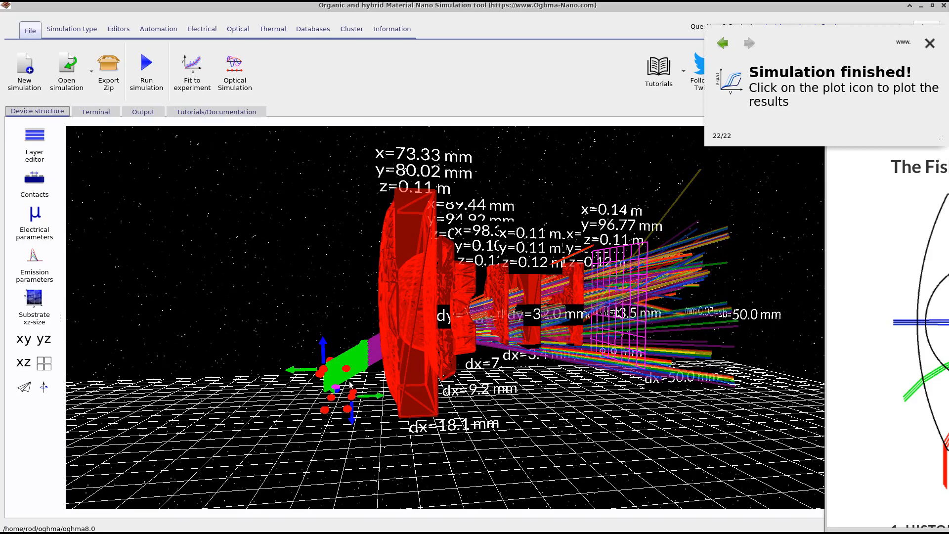
{"action": "left_click_drag", "start_coordinate": [338, 386], "coordinate": [376, 430], "text": "shift"}
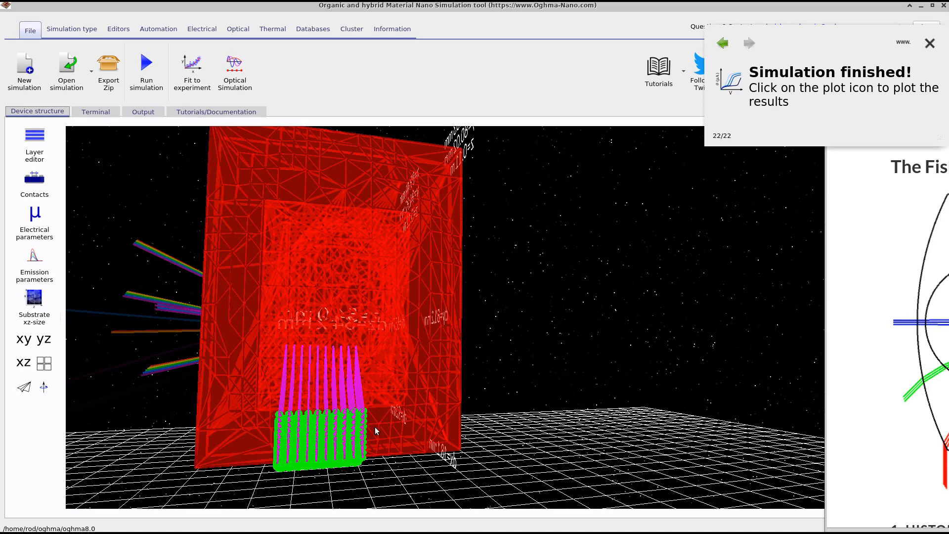
{"action": "left_click_drag", "start_coordinate": [353, 333], "coordinate": [357, 263]}
{"action": "left_click_drag", "start_coordinate": [145, 200], "coordinate": [202, 207]}
{"action": "left_click_drag", "start_coordinate": [604, 282], "coordinate": [606, 244]}
{"action": "left_click", "coordinate": [149, 80]}
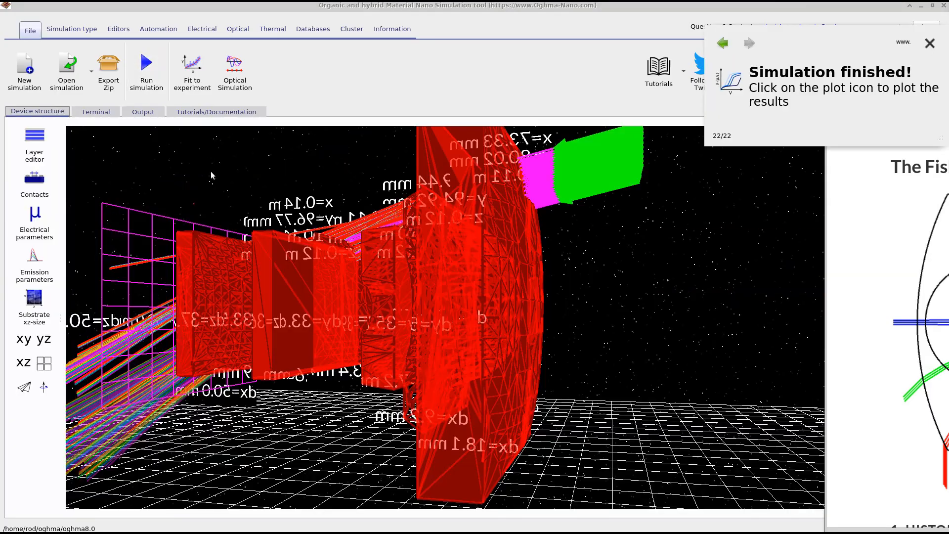
- Tilt the light source more steeply downwards into the front lens and rerun the simulation
{"action": "mouse_move", "coordinate": [220, 167]}
{"action": "left_mouse_down"}
{"action": "mouse_move", "coordinate": [262, 146]}
{"action": "mouse_move", "coordinate": [218, 149]}
{"action": "left_mouse_up"}
{"action": "left_click_drag", "start_coordinate": [598, 204], "coordinate": [601, 231]}
{"action": "left_click_drag", "start_coordinate": [704, 265], "coordinate": [611, 267]}
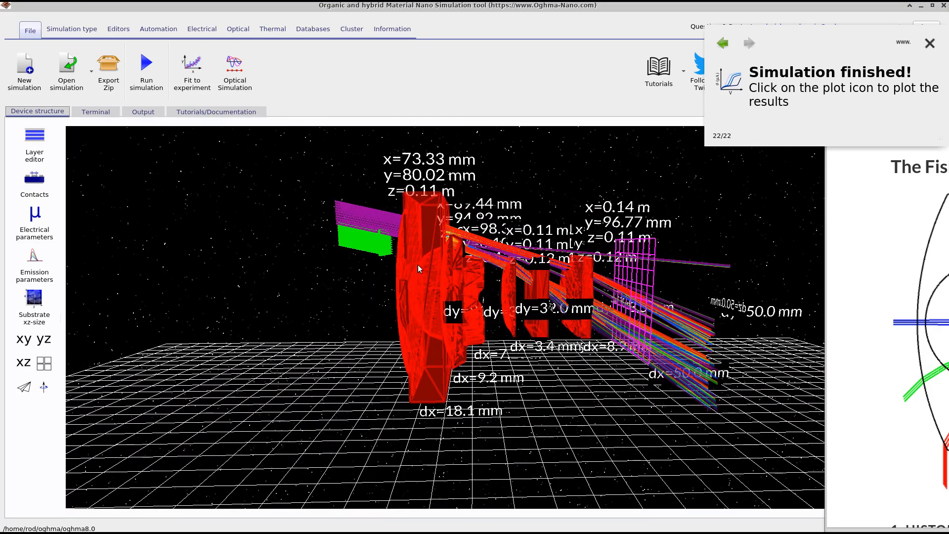
{"action": "left_click", "coordinate": [377, 251]}
{"action": "left_click_drag", "start_coordinate": [349, 248], "coordinate": [353, 238], "text": "shift"}
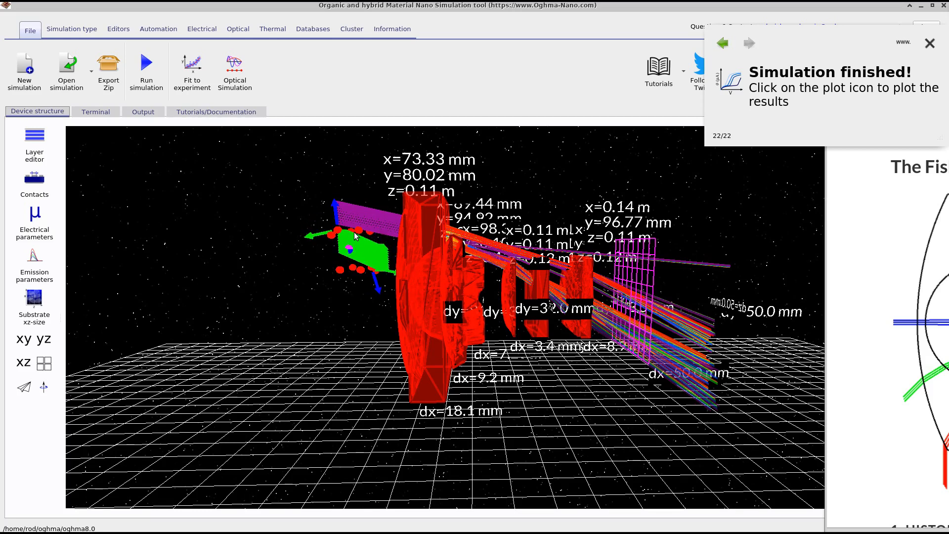
{"action": "left_click", "coordinate": [150, 78]}
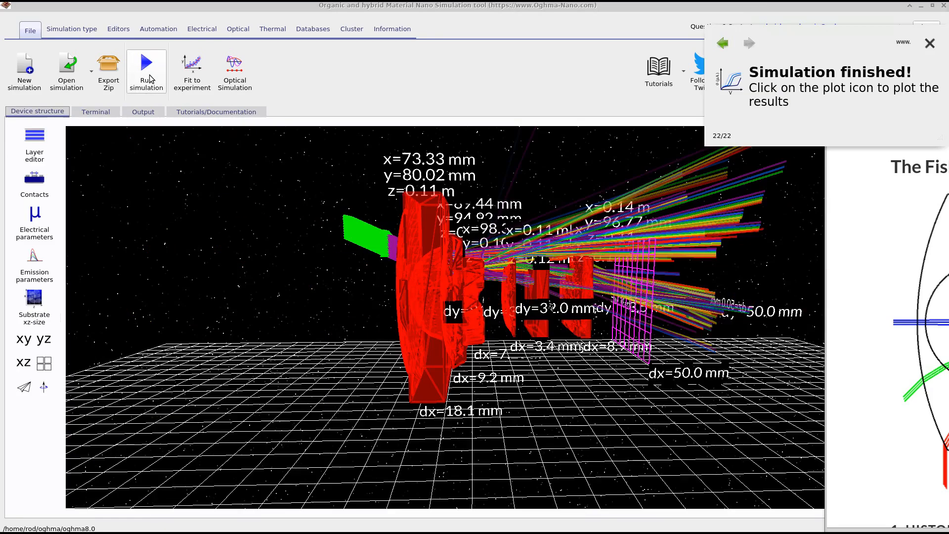
- Lower the light source slightly in front of the first lens and rerun the ray trace
{"action": "left_click_drag", "start_coordinate": [353, 234], "coordinate": [350, 245], "text": "shift"}
{"action": "left_click", "coordinate": [140, 69]}
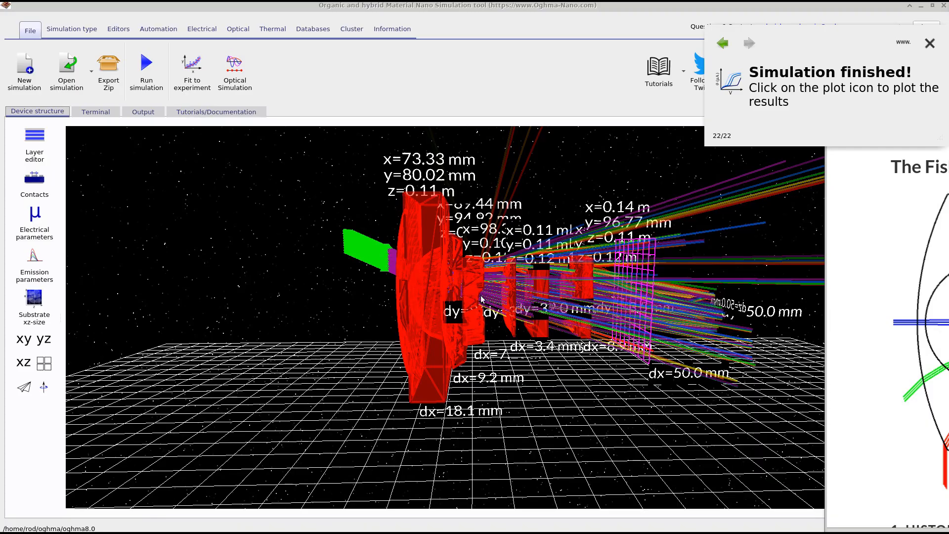
{"action": "mouse_move", "coordinate": [768, 340]}
{"action": "left_mouse_down"}
{"action": "mouse_move", "coordinate": [711, 336]}
{"action": "mouse_move", "coordinate": [772, 337]}
{"action": "left_mouse_up"}
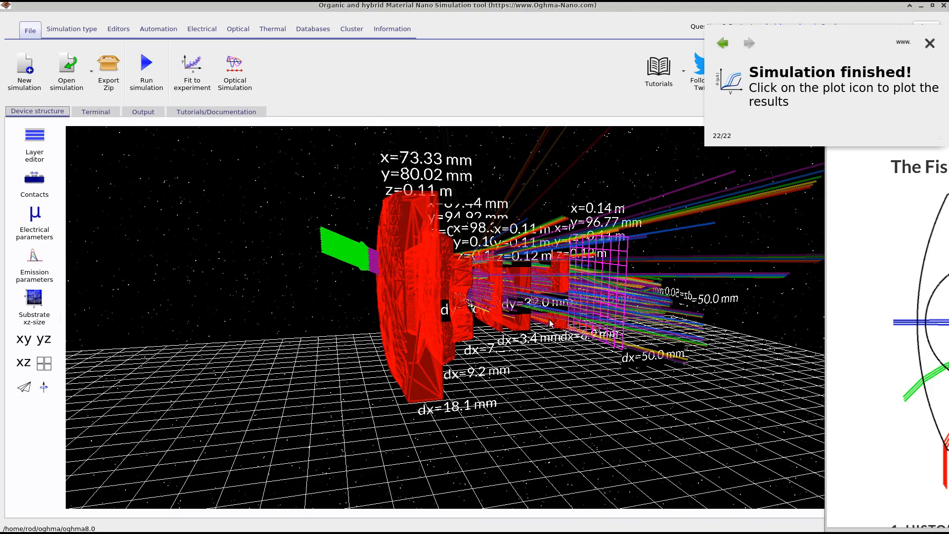
- Move the light source further away from the front lens and enlarge that lens to a dx of about 22.2 mm
{"action": "left_click_drag", "start_coordinate": [342, 252], "coordinate": [311, 247]}
{"action": "left_click", "coordinate": [426, 375]}
{"action": "mouse_move", "coordinate": [393, 408]}
{"action": "left_mouse_down"}
{"action": "mouse_move", "coordinate": [383, 409]}
{"action": "mouse_move", "coordinate": [405, 410]}
{"action": "left_mouse_up"}
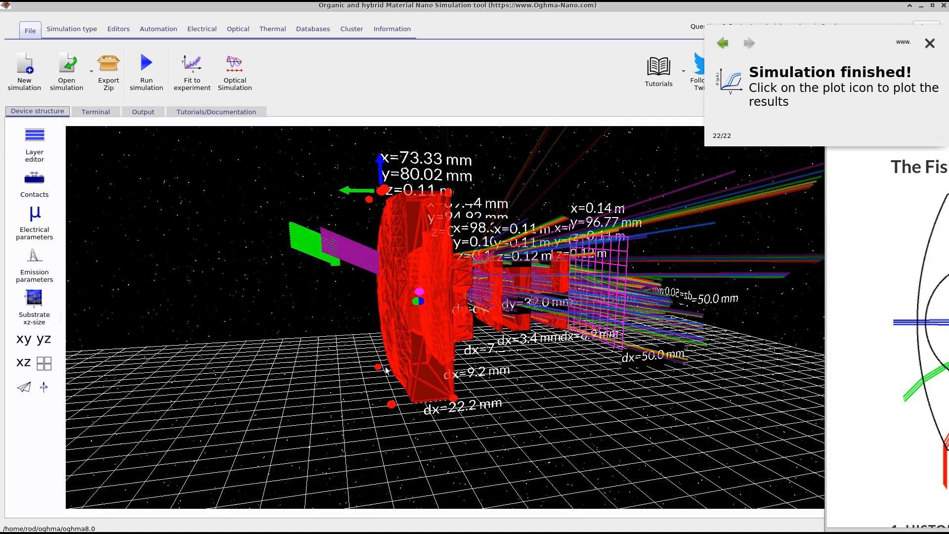
- Restore the maximised simulation window to its smaller floating size
{"action": "left_click", "coordinate": [318, 261]}
{"action": "mouse_move", "coordinate": [337, 295]}
{"action": "left_mouse_down"}
{"action": "mouse_move", "coordinate": [289, 293]}
{"action": "mouse_move", "coordinate": [326, 293]}
{"action": "left_mouse_up"}
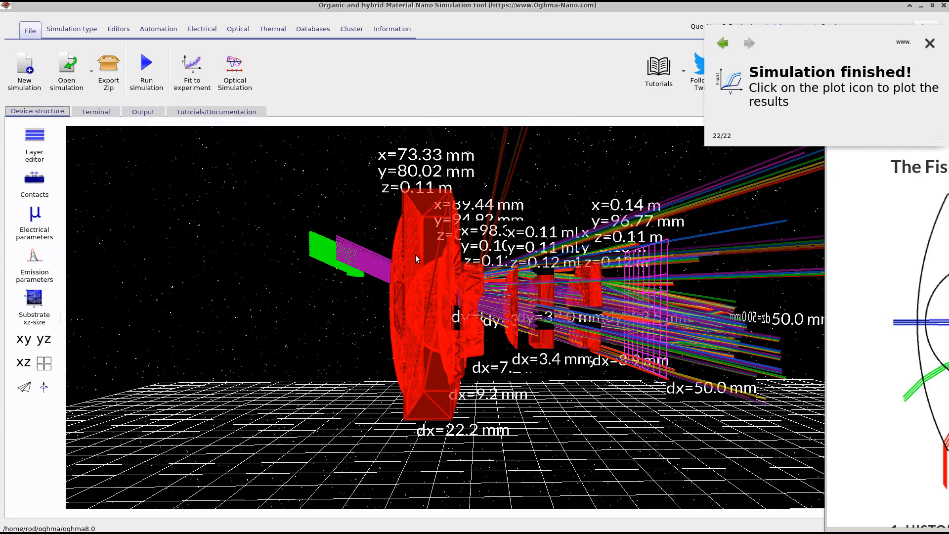
{"action": "left_click_drag", "start_coordinate": [614, 165], "coordinate": [595, 142]}
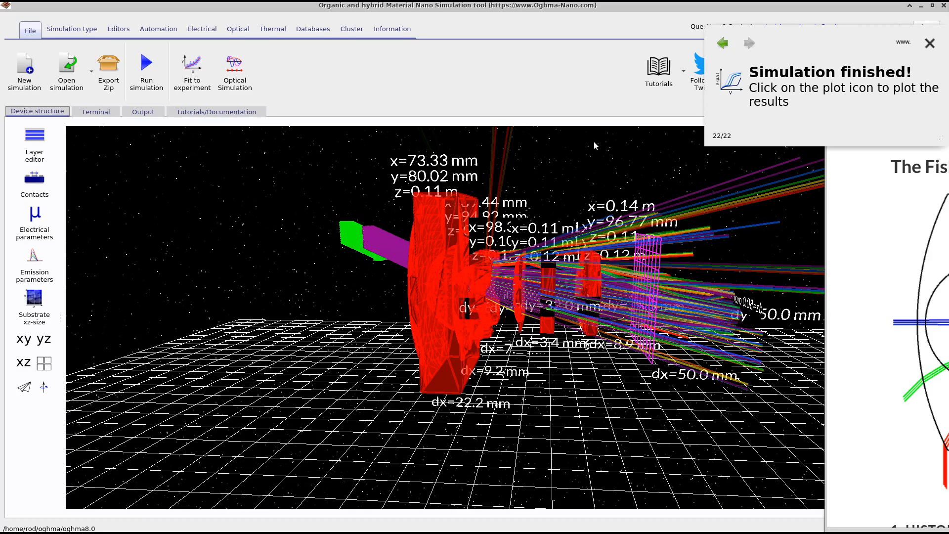
{"action": "left_click_drag", "start_coordinate": [334, 260], "coordinate": [268, 263]}
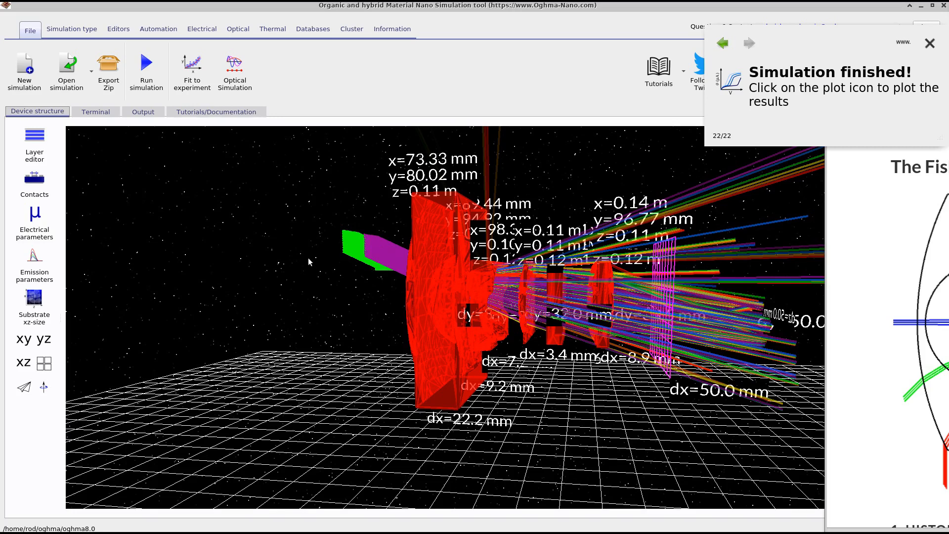
{"action": "mouse_move", "coordinate": [312, 6]}
{"action": "left_mouse_down"}
{"action": "mouse_move", "coordinate": [600, 191]}
{"action": "mouse_move", "coordinate": [312, 6]}
{"action": "left_mouse_up"}
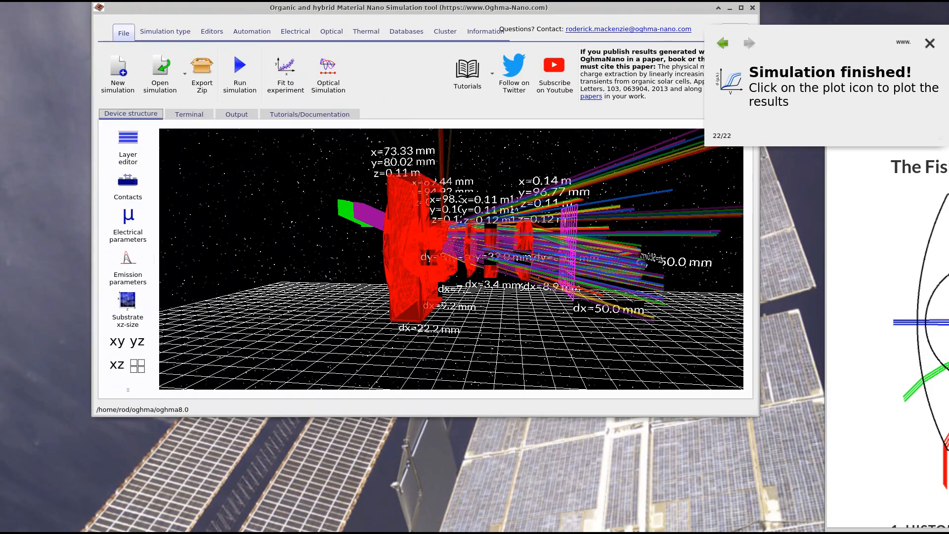